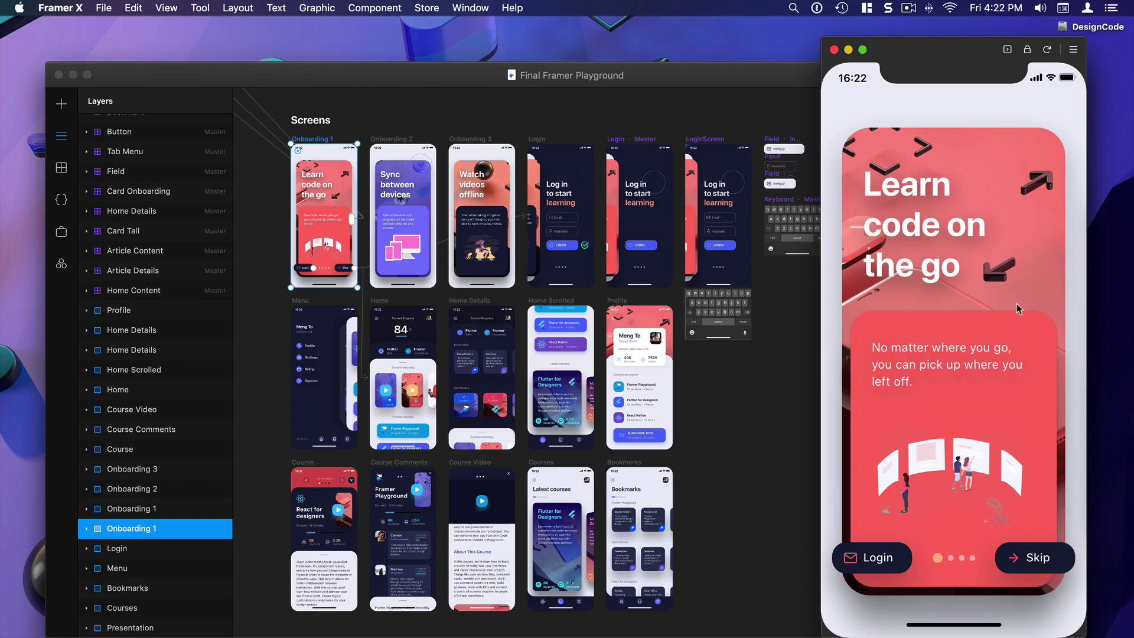
# Step: Browse the onboarding cards in the prototype preview, including the "Sync between devices" page
pyautogui.moveTo(1044, 312); pyautogui.dragTo(805, 316)
pyautogui.moveTo(1004, 307)
pyautogui.mouseDown()
pyautogui.moveTo(809, 317)
pyautogui.moveTo(1016, 317)
pyautogui.mouseUp()
pyautogui.moveTo(882, 317); pyautogui.dragTo(1022, 324)
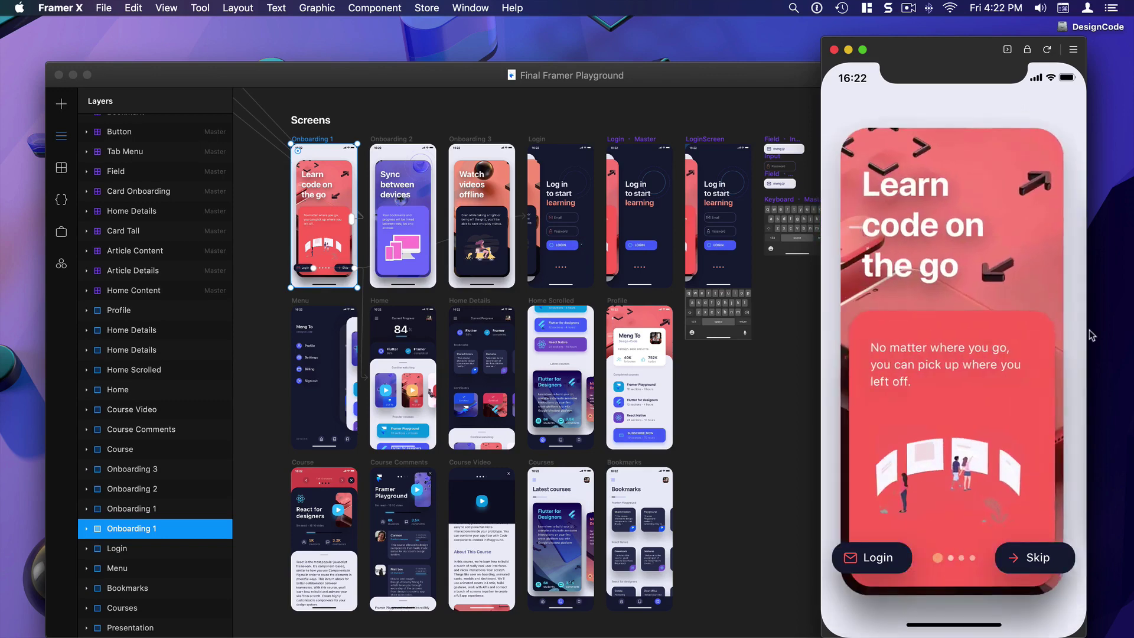
pyautogui.click(992, 334)
pyautogui.click(948, 560)
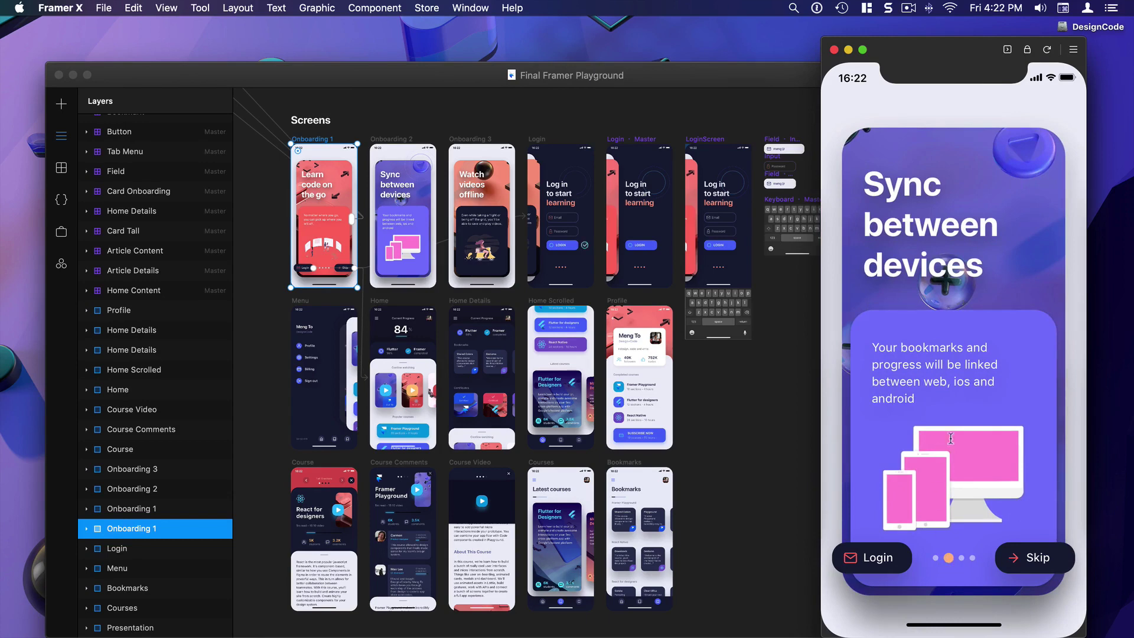
pyautogui.moveTo(950, 438); pyautogui.dragTo(1016, 414)
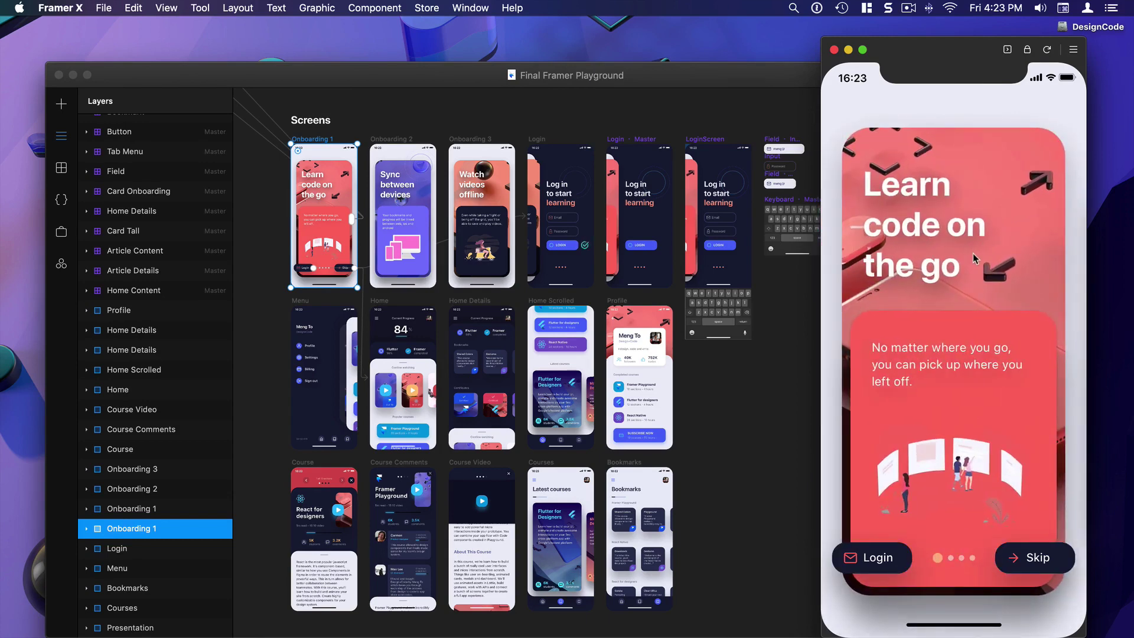
# Step: Reload the prototype preview, go to its login screen and enter "email" in the Email field
pyautogui.press('super+r')
pyautogui.click(878, 560)
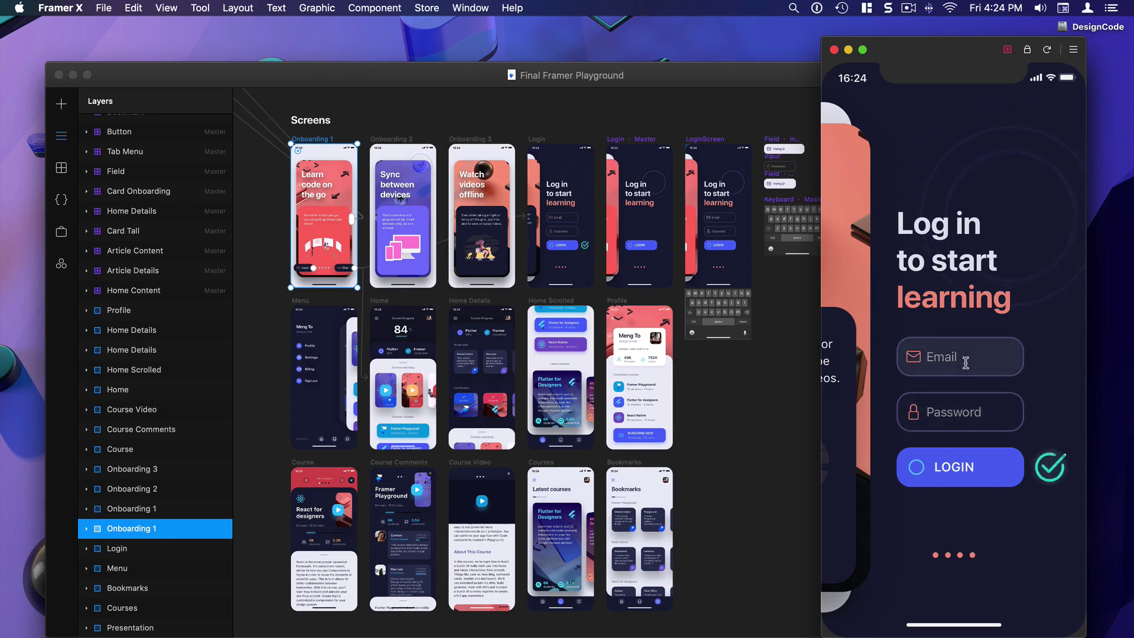
pyautogui.write('email')
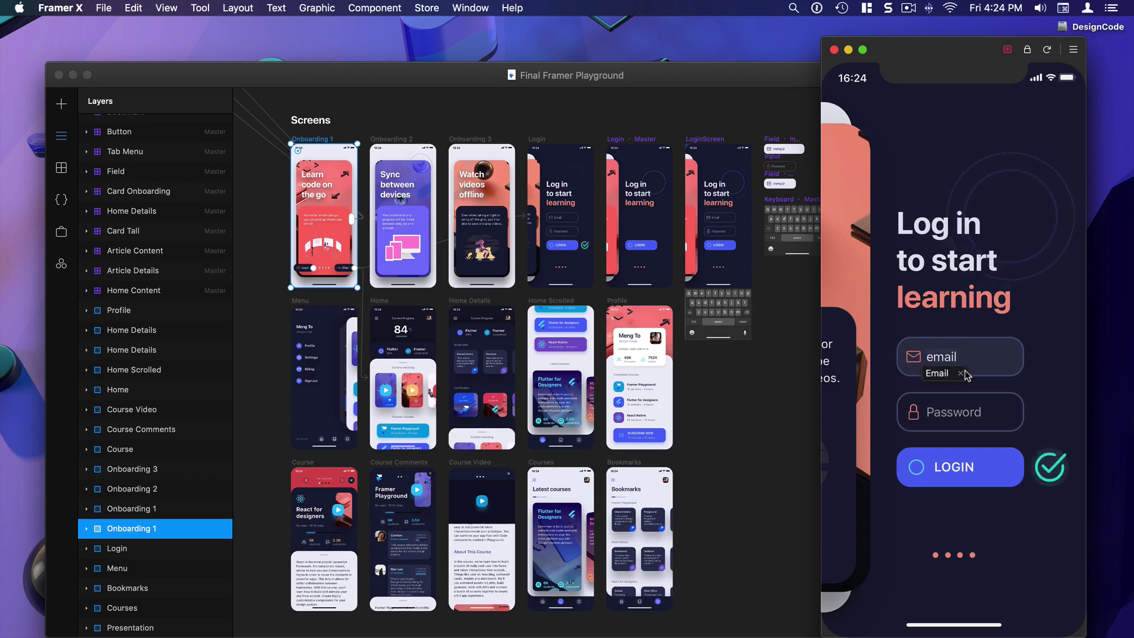
# Step: Enter a test password in the login form's Password field, clear it, and log in to the prototype
pyautogui.click(983, 413)
pyautogui.write('dd')
pyautogui.press('super+a')
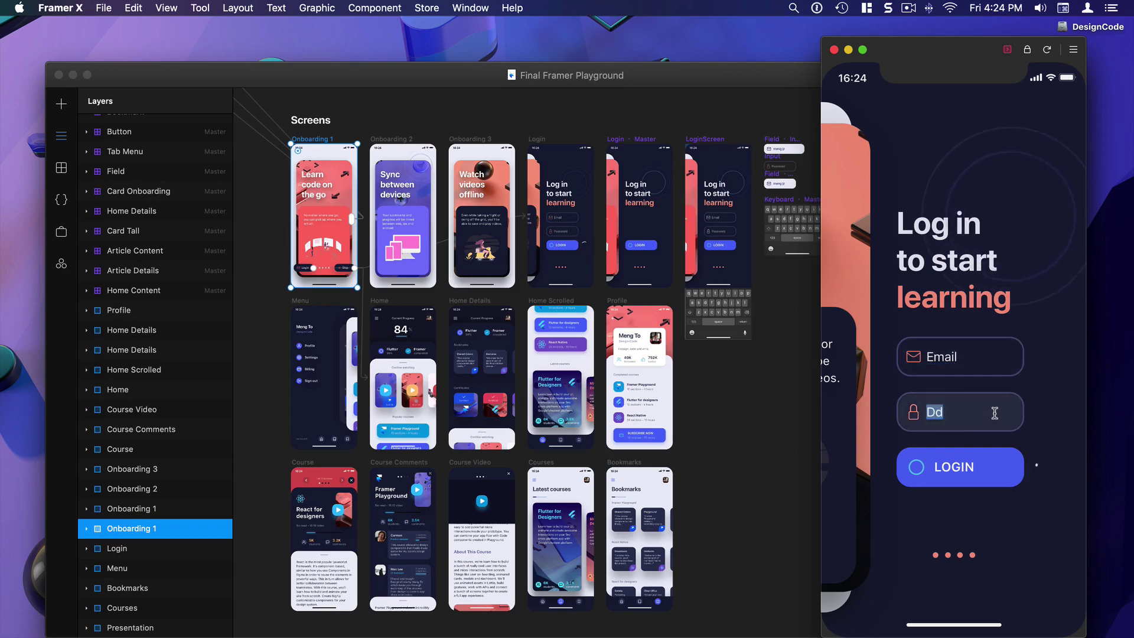
pyautogui.press('BackSpace')
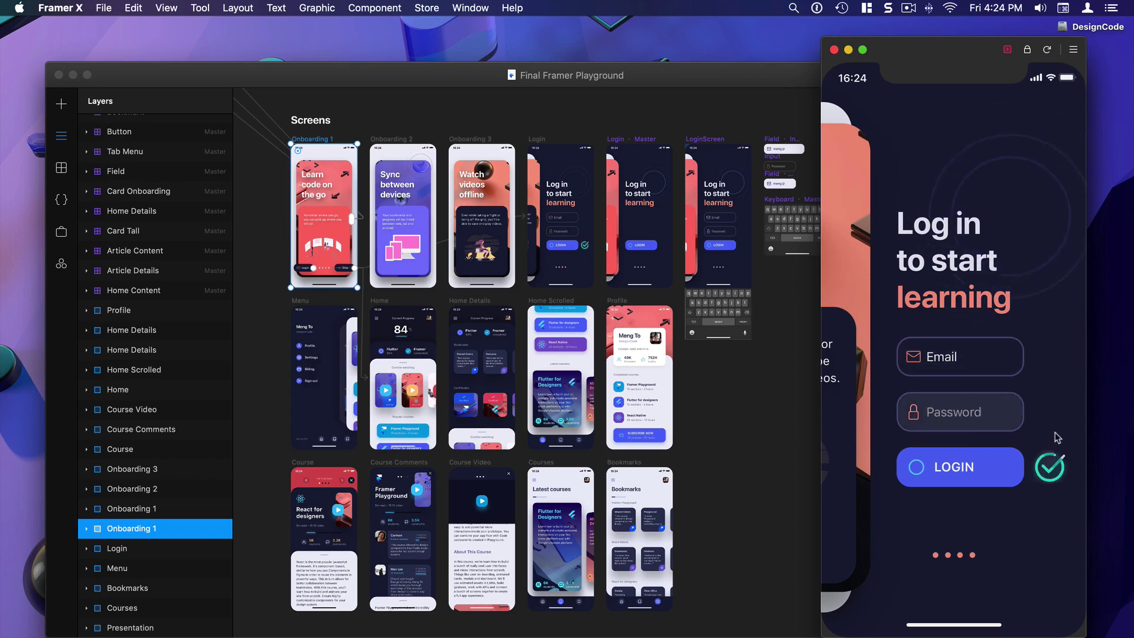
pyautogui.click(956, 467)
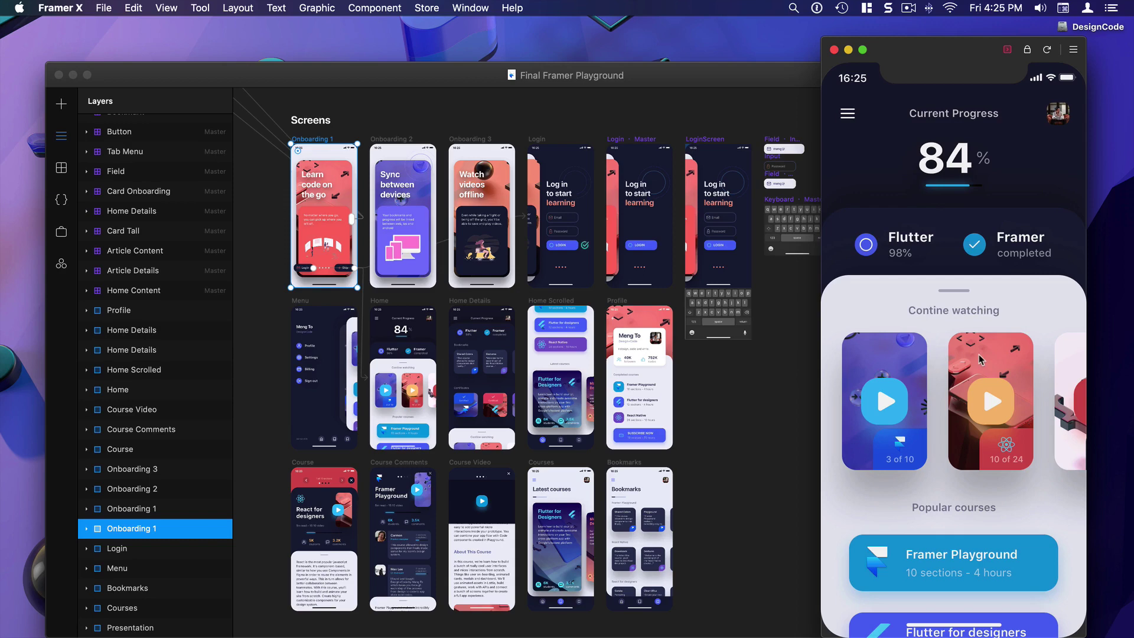
# Step: Examine the prototype's home screen from the "Contine watching" sheet down to the "Latest courses" cards, browsing through the cards
pyautogui.moveTo(1017, 407); pyautogui.dragTo(981, 444)
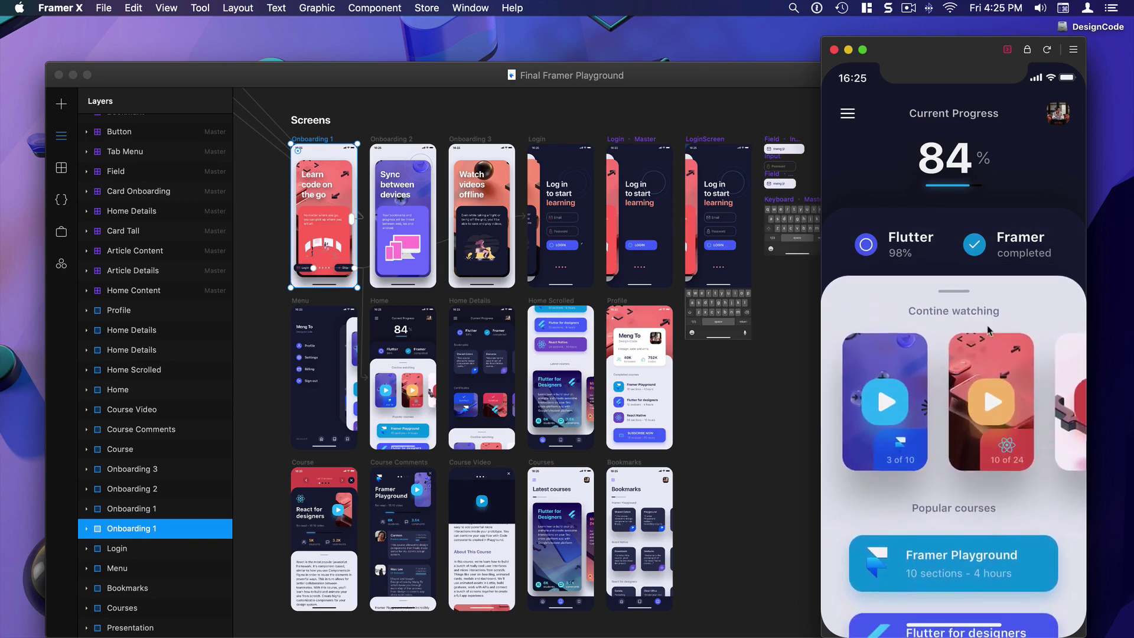
pyautogui.click(1024, 530)
pyautogui.click(1024, 531)
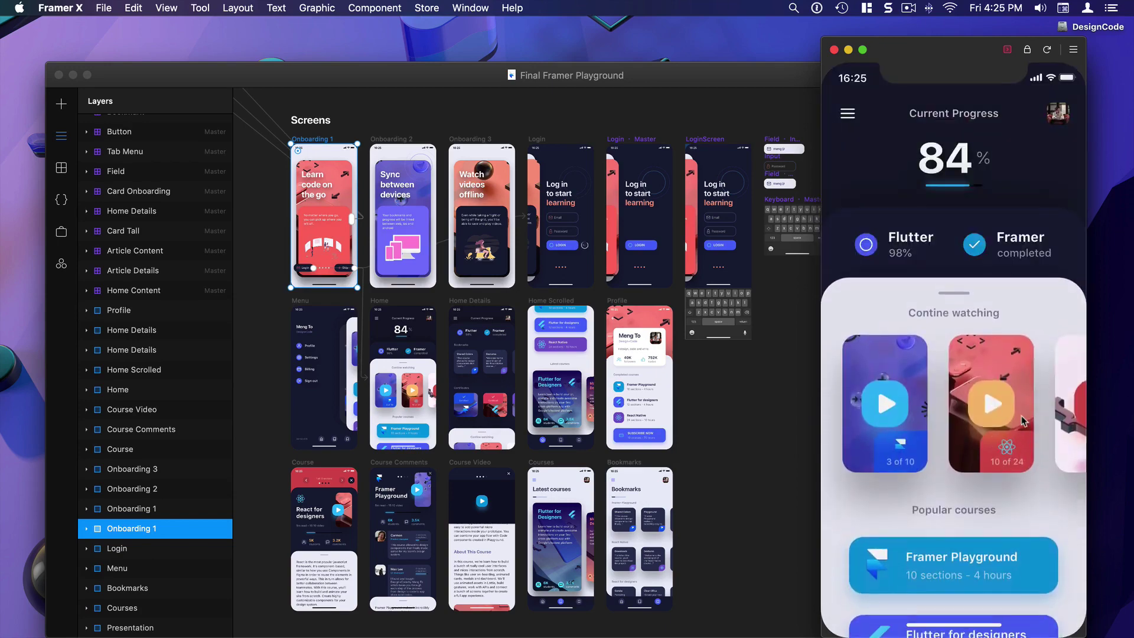
pyautogui.click(988, 396)
pyautogui.click(998, 414)
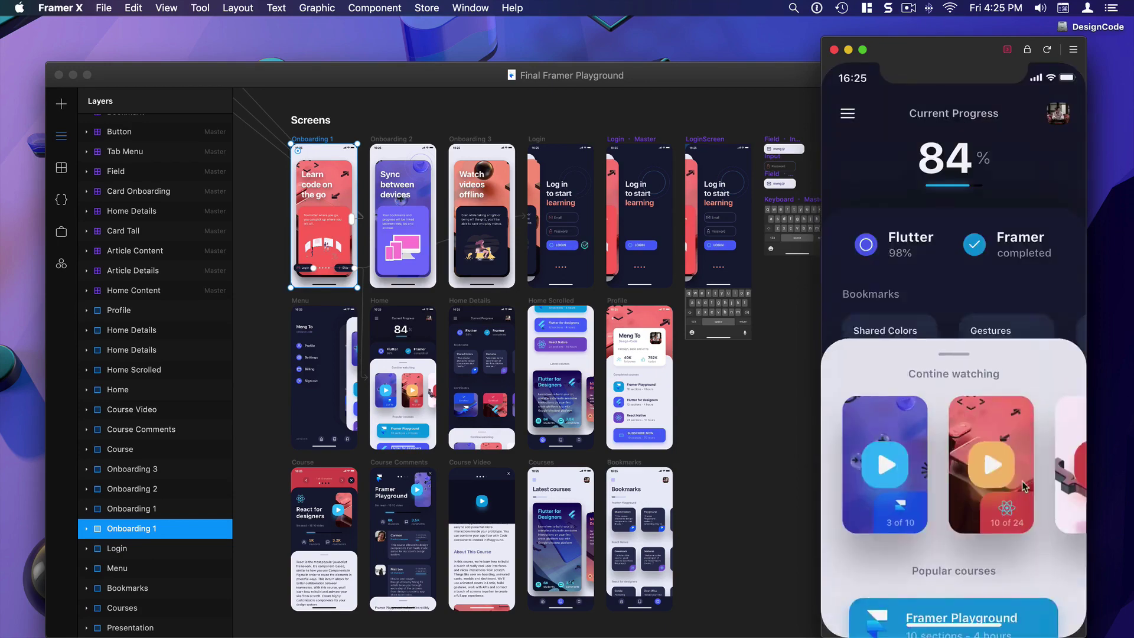
pyautogui.click(1010, 431)
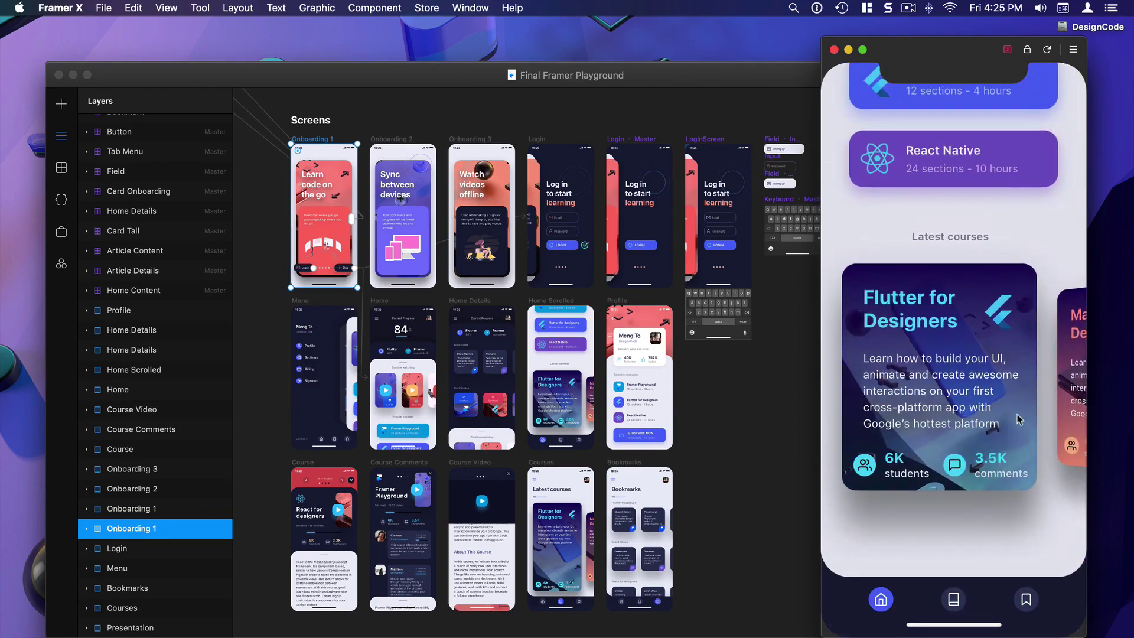
pyautogui.hscroll(10, 1017, 419)
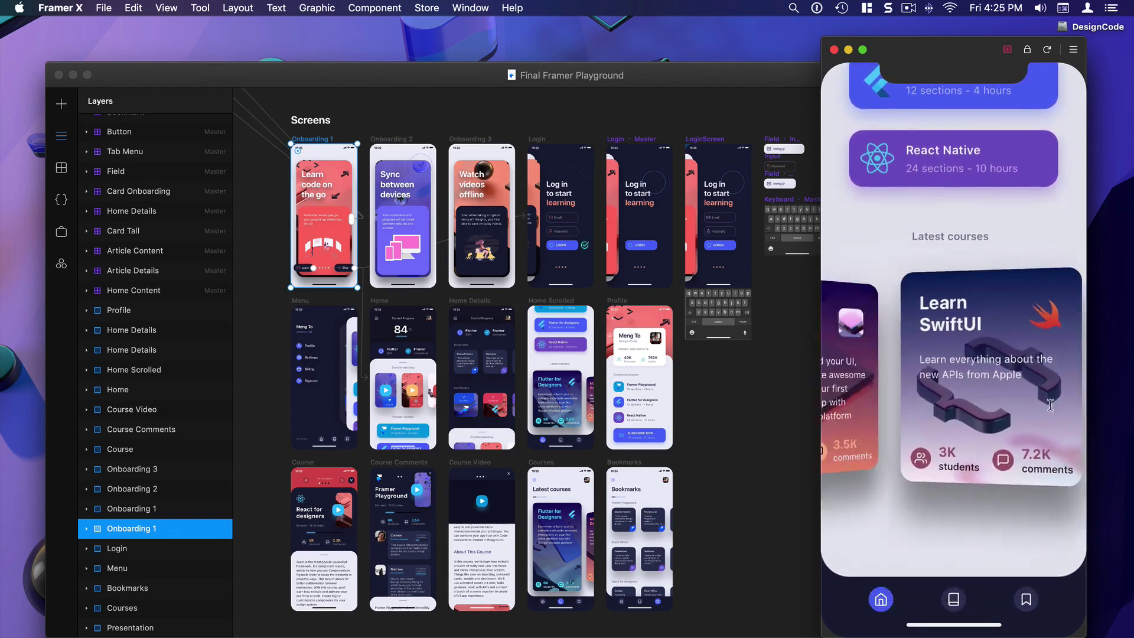
pyautogui.click(941, 269)
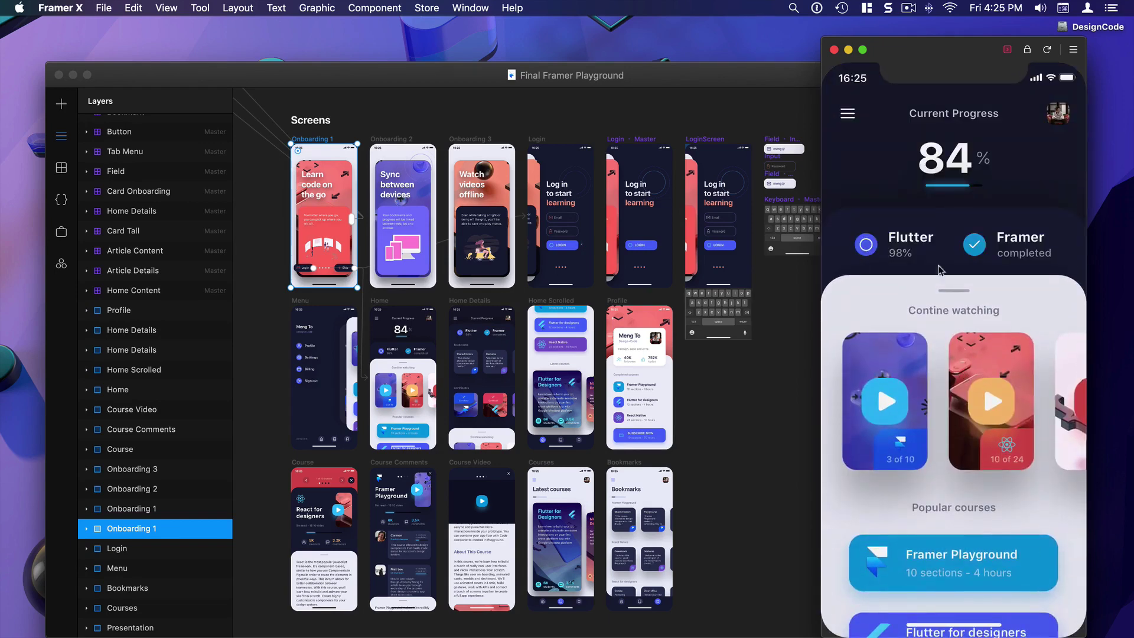
# Step: Reveal the progress details behind the home sheet and examine the Bookmarks, Certificates and Next Workshop sections
pyautogui.click(943, 261)
pyautogui.scroll(-3, 896, 400)
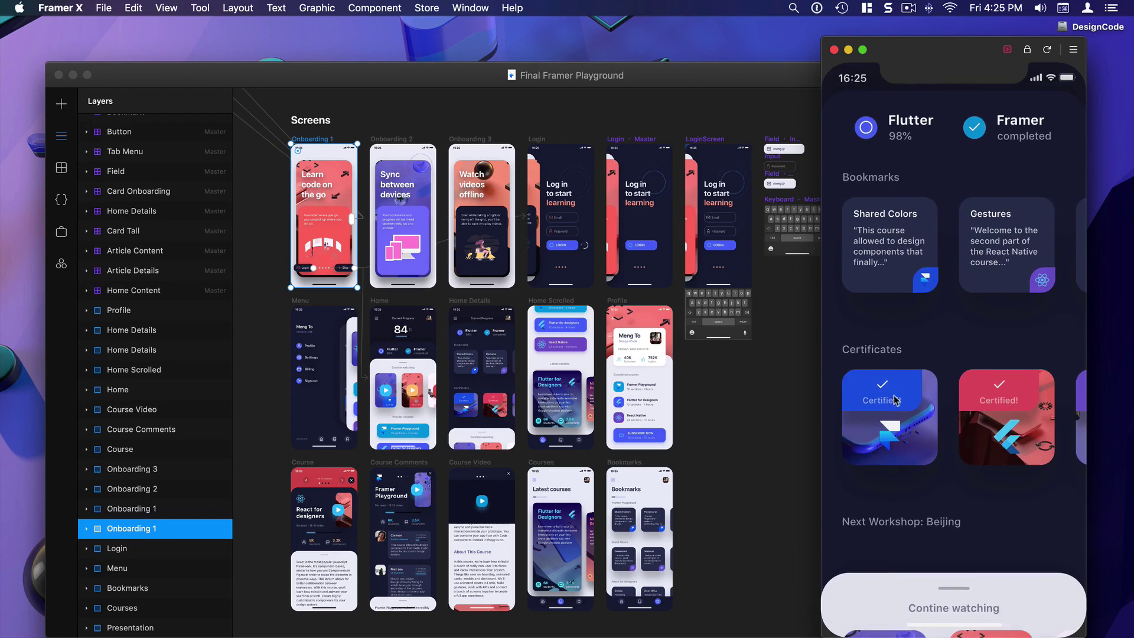
pyautogui.scroll(-3, 945, 437)
pyautogui.scroll(5, 1007, 485)
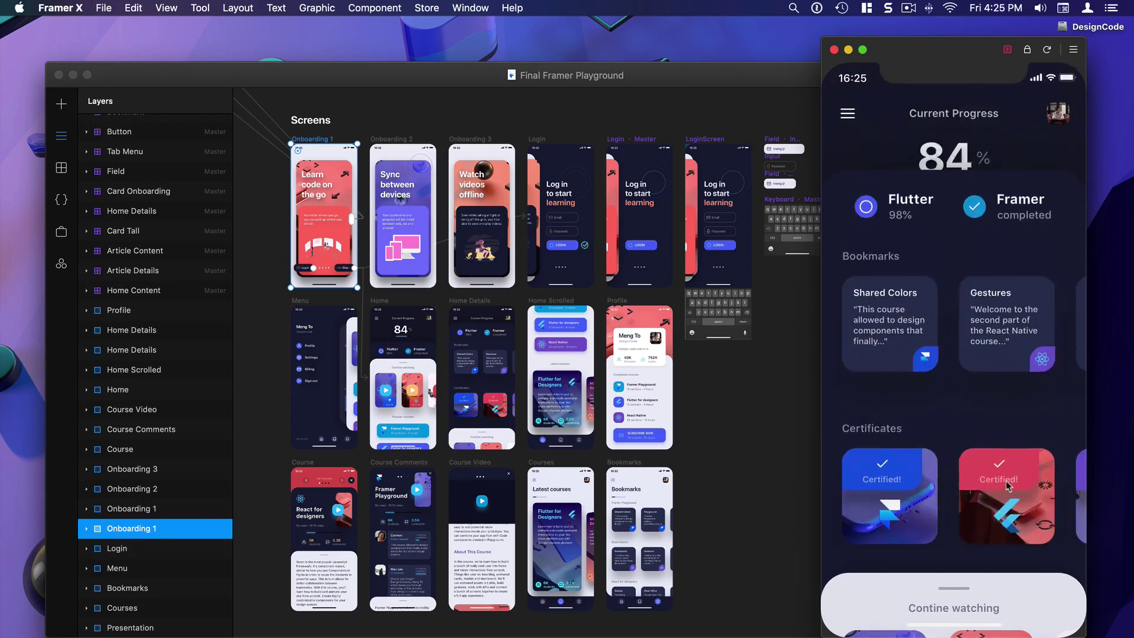
pyautogui.scroll(-5, 1007, 486)
pyautogui.scroll(5, 974, 449)
pyautogui.scroll(-2, 952, 399)
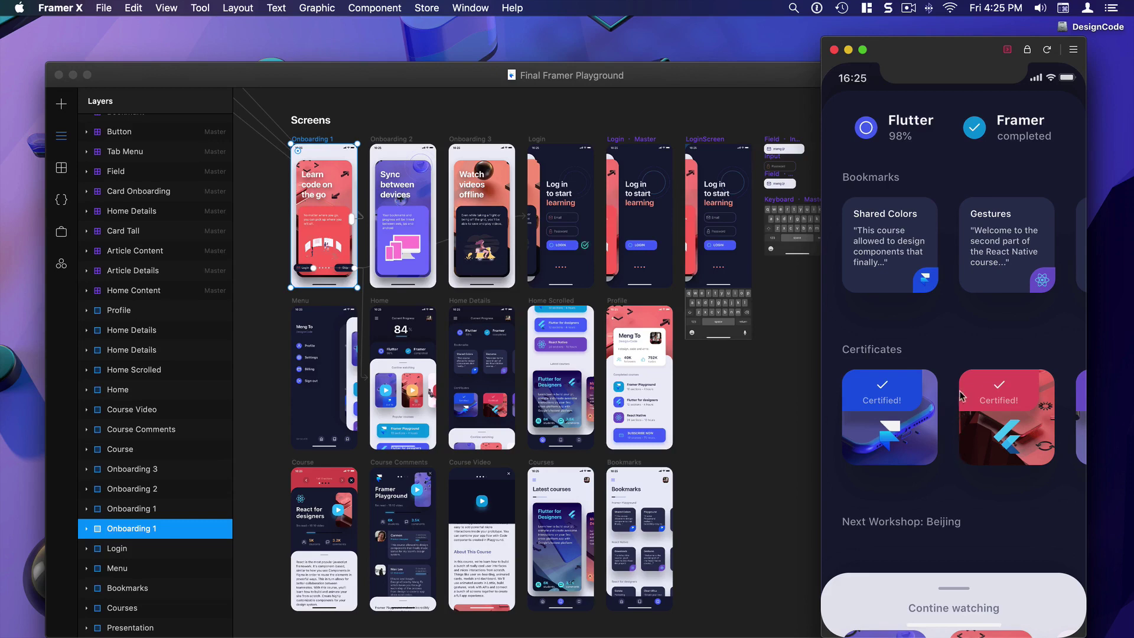
pyautogui.scroll(4, 963, 413)
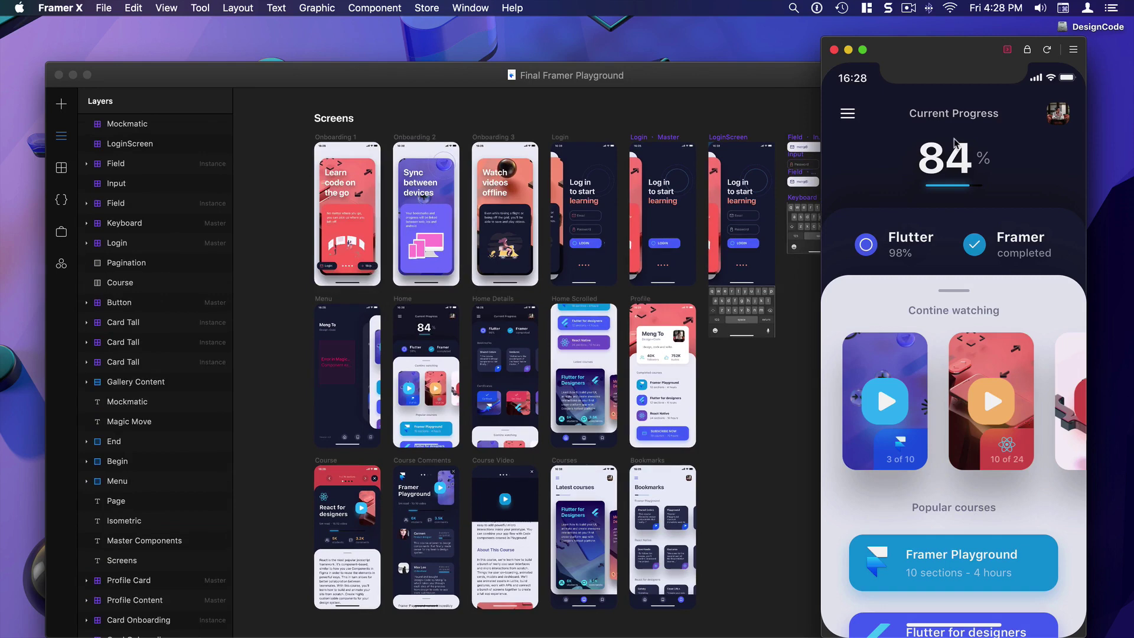
# Step: Open the side menu in the preview and inspect the End frame of the Magic Move section
pyautogui.click(849, 117)
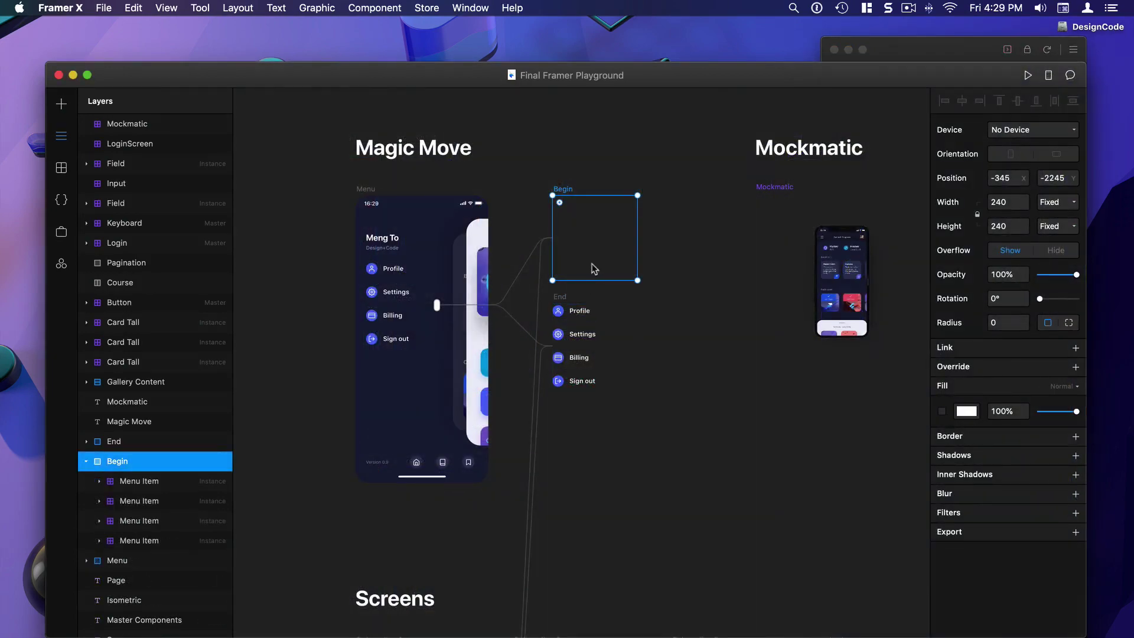
pyautogui.click(568, 304)
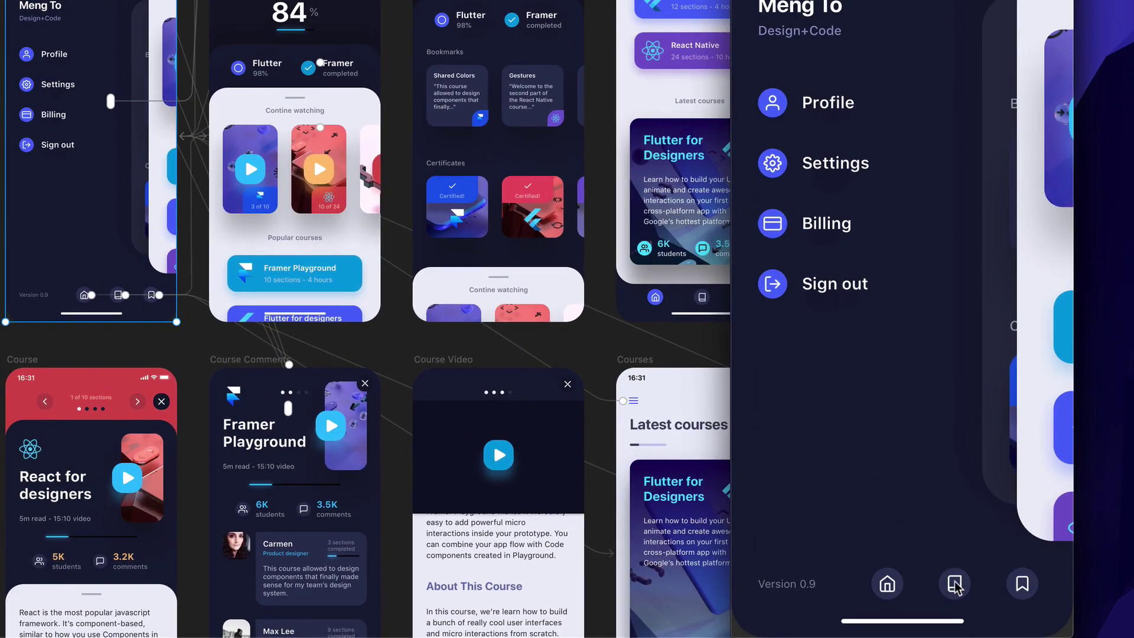
# Step: Go from the preview's side menu to the "Latest courses" screen and browse through its course cards
pyautogui.click(955, 586)
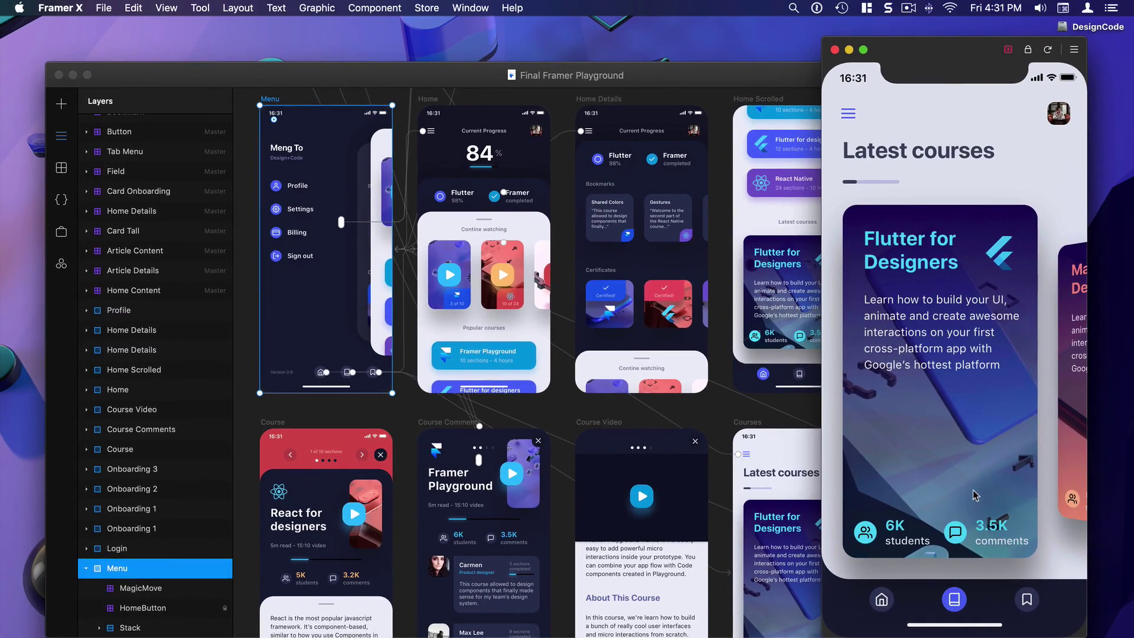
pyautogui.hscroll(3, 992, 447)
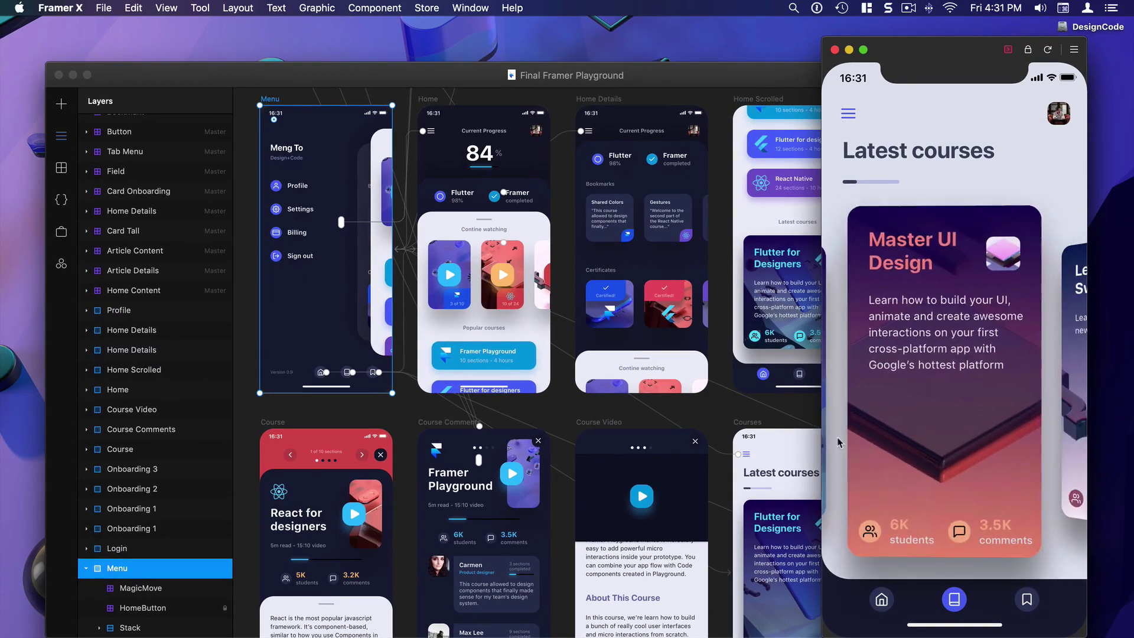
pyautogui.hscroll(3, 995, 447)
pyautogui.hscroll(-3, 998, 447)
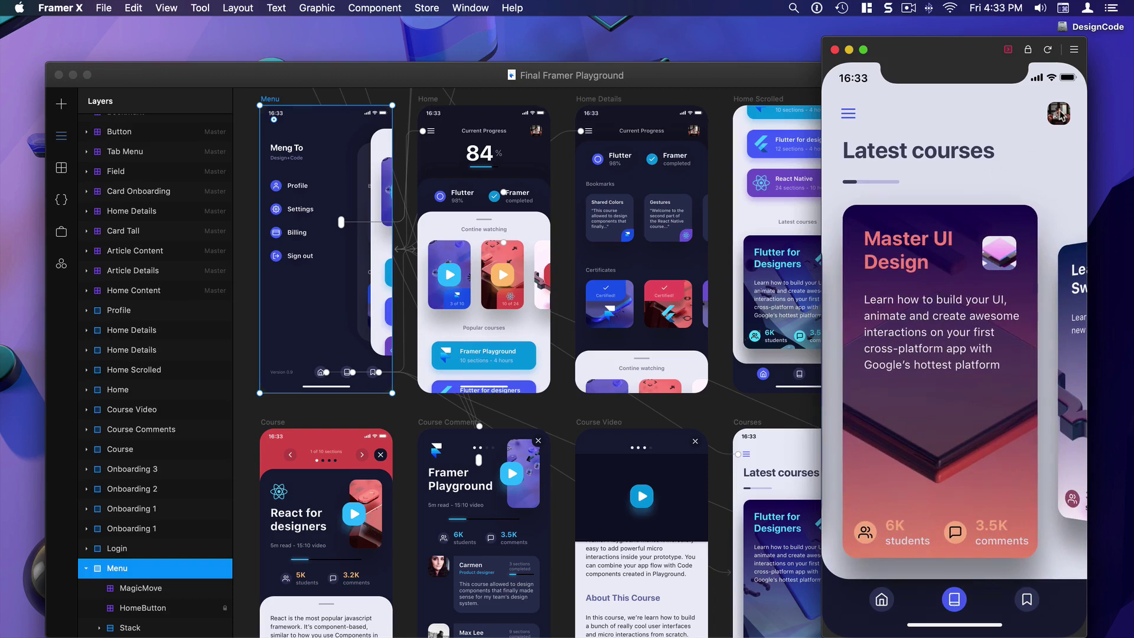
# Step: View the profile screen in the preview, return to the courses, and open the "React for designers" course
pyautogui.click(1060, 114)
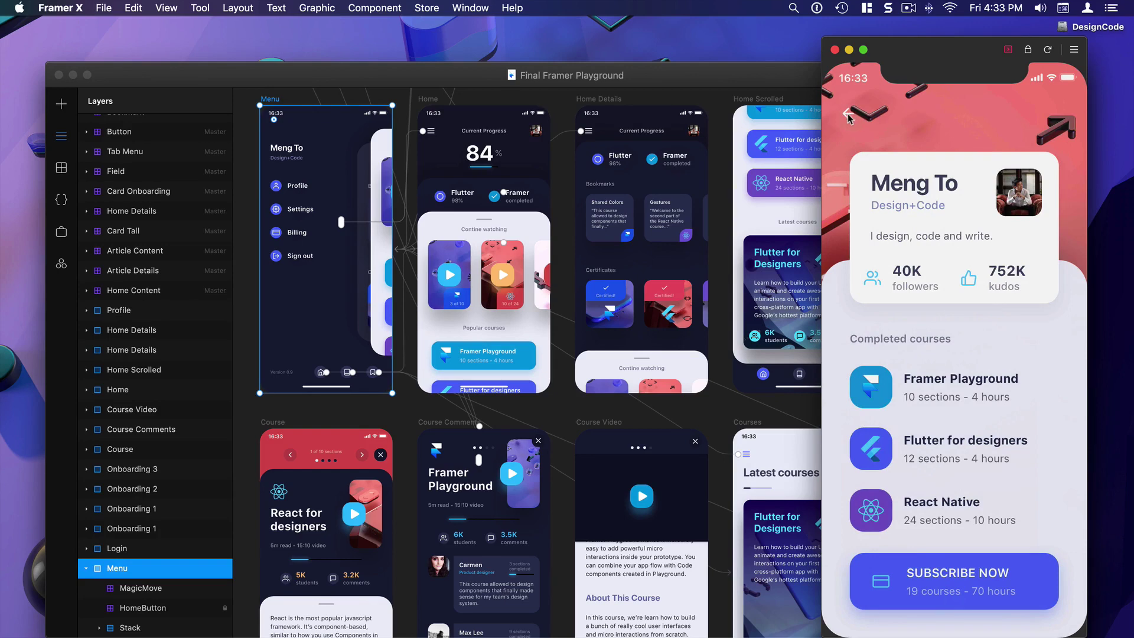
pyautogui.click(849, 116)
pyautogui.moveTo(993, 331); pyautogui.dragTo(956, 346)
pyautogui.click(958, 346)
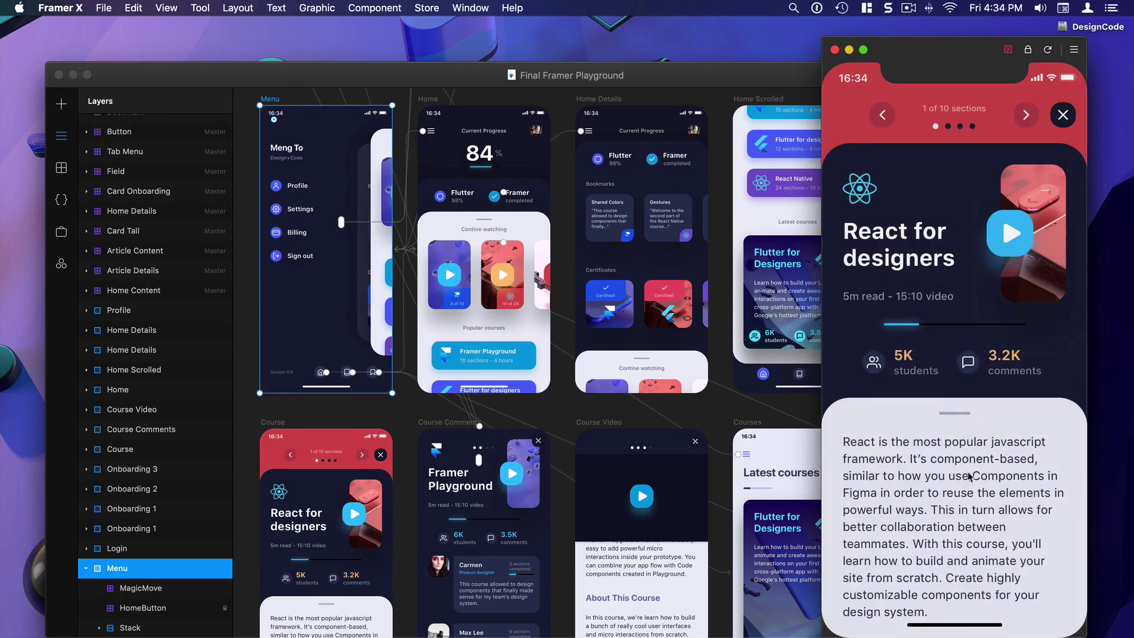
# Step: Examine the article text and the student comments section of the "React for designers" course screen
pyautogui.scroll(-15, 975, 518)
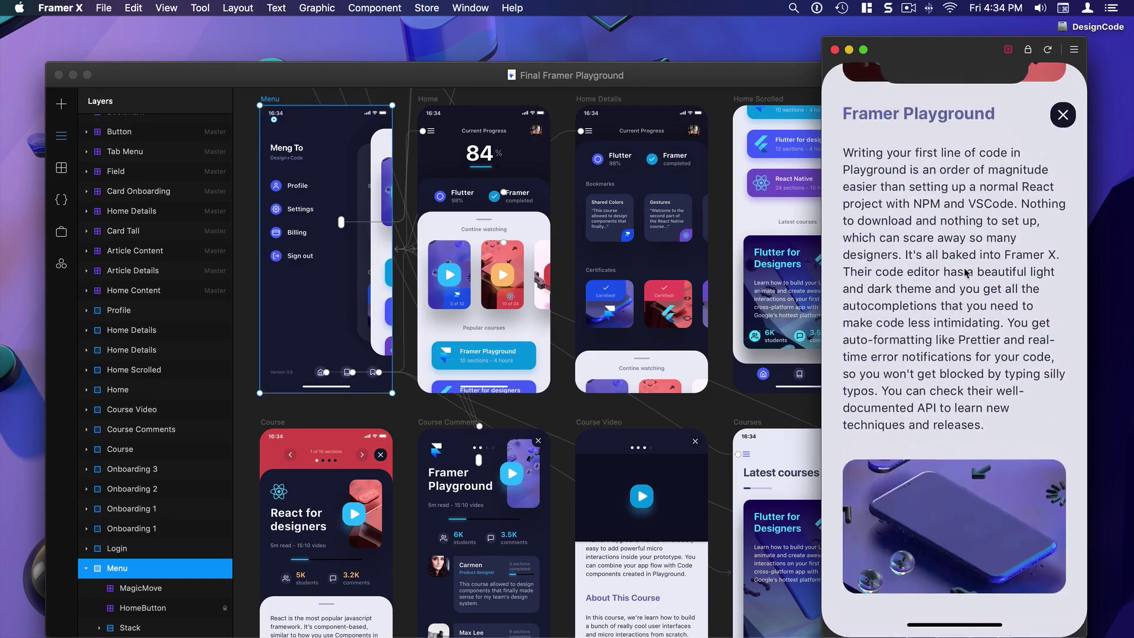
pyautogui.scroll(6, 1018, 395)
pyautogui.scroll(10, 1019, 395)
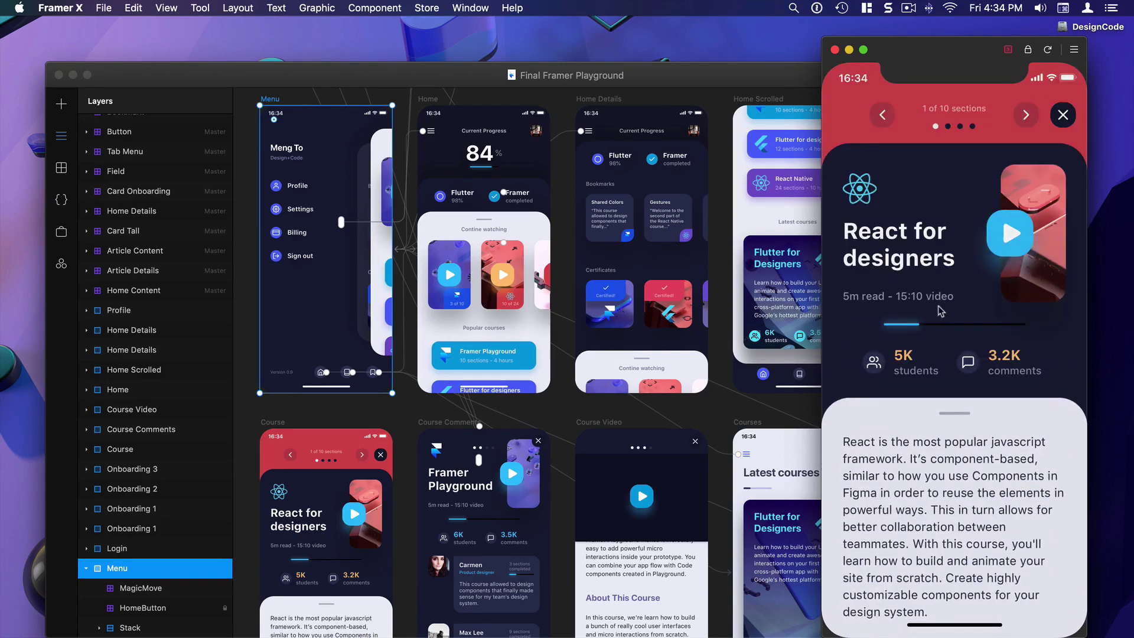
pyautogui.scroll(-10, 958, 318)
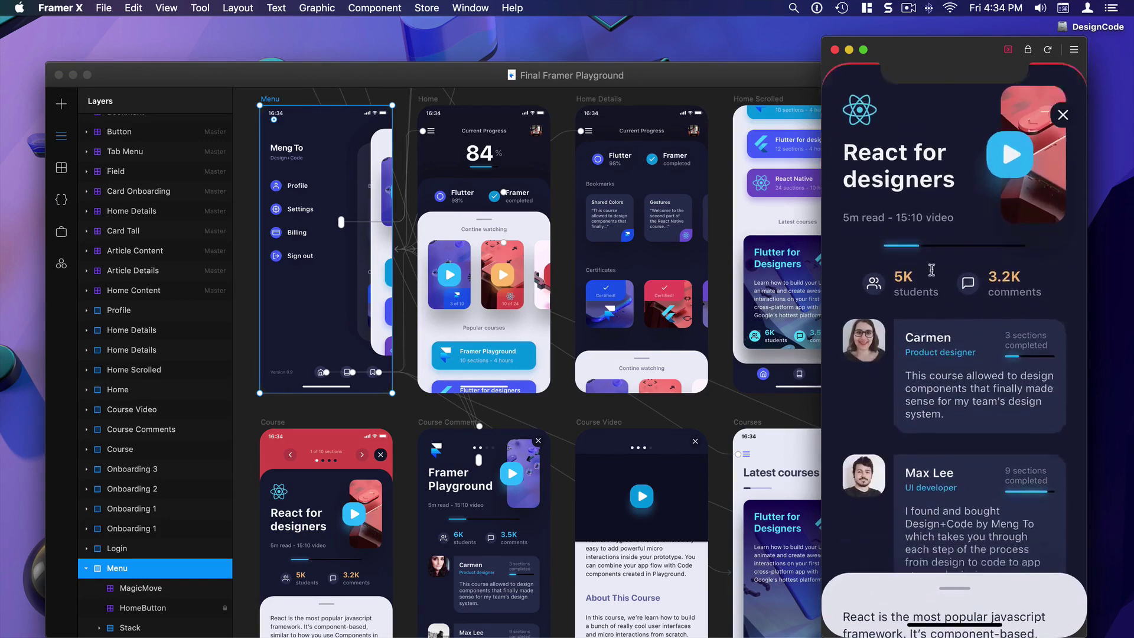
pyautogui.scroll(10, 950, 390)
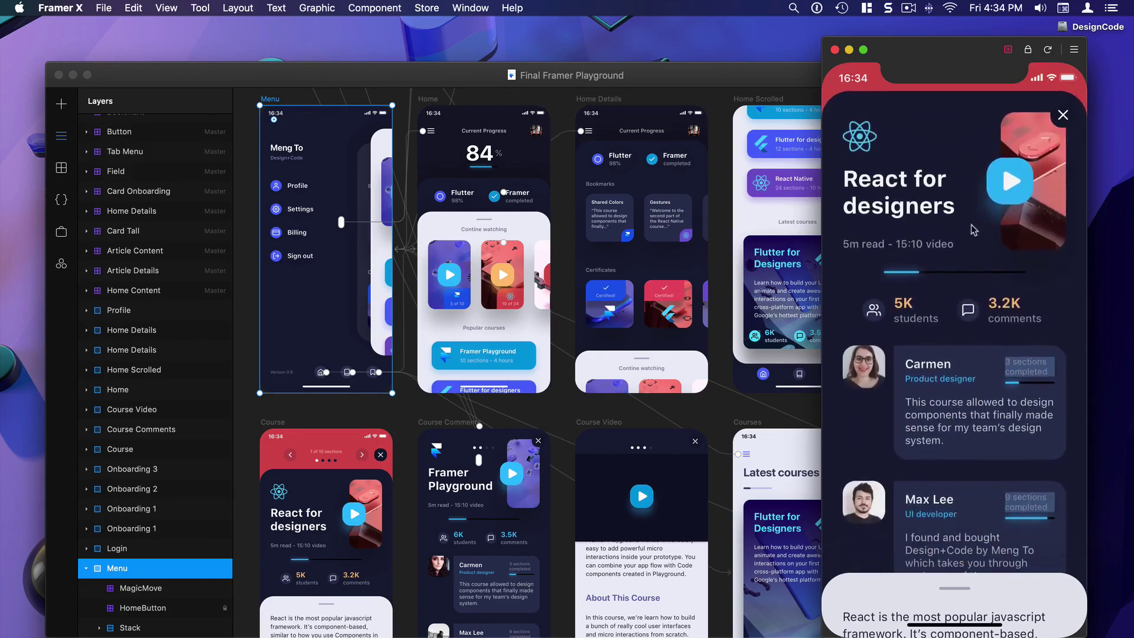
pyautogui.scroll(-5, 984, 225)
# Step: Select the LoginScreen code component among the screens, preview it on its own and try its LOGIN button
pyautogui.click(726, 407)
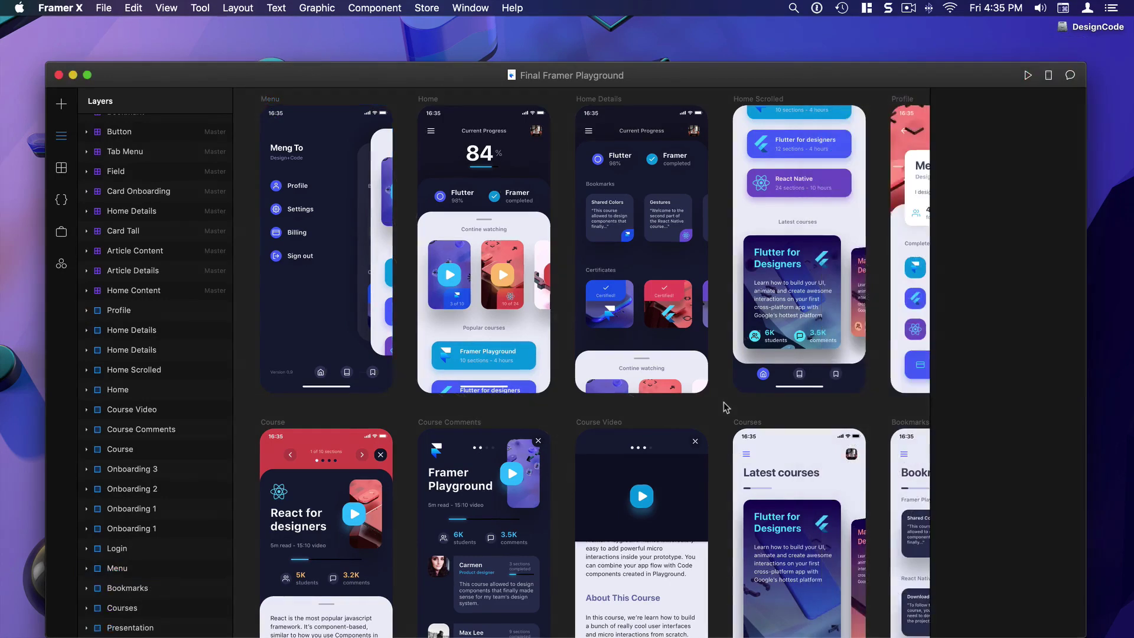
pyautogui.scroll(-5, 726, 406)
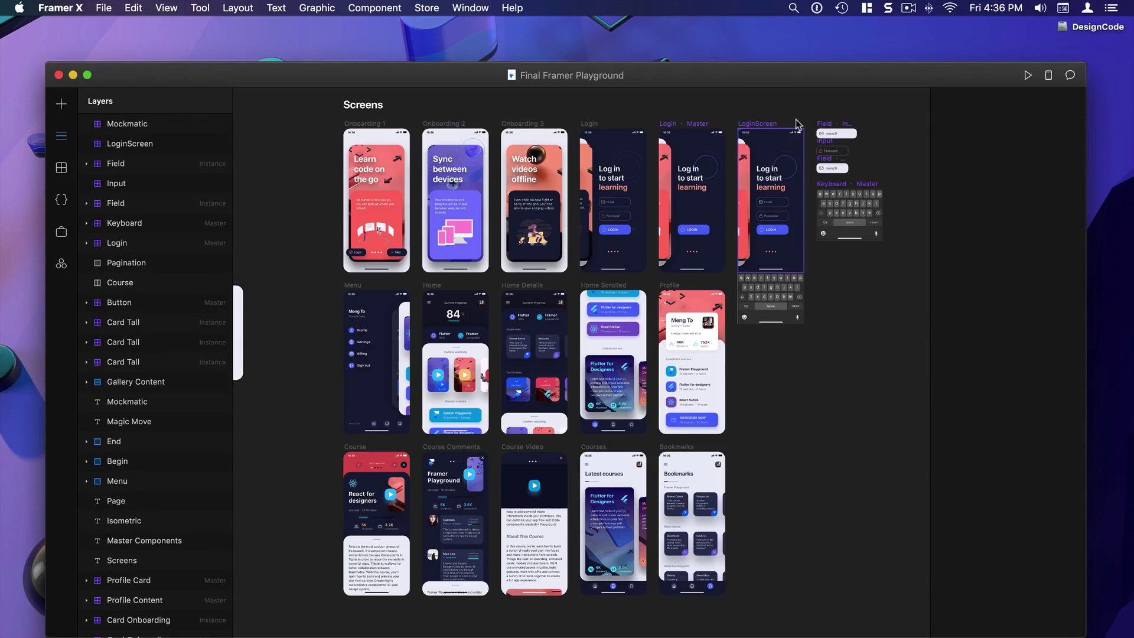
pyautogui.click(757, 124)
pyautogui.click(1027, 76)
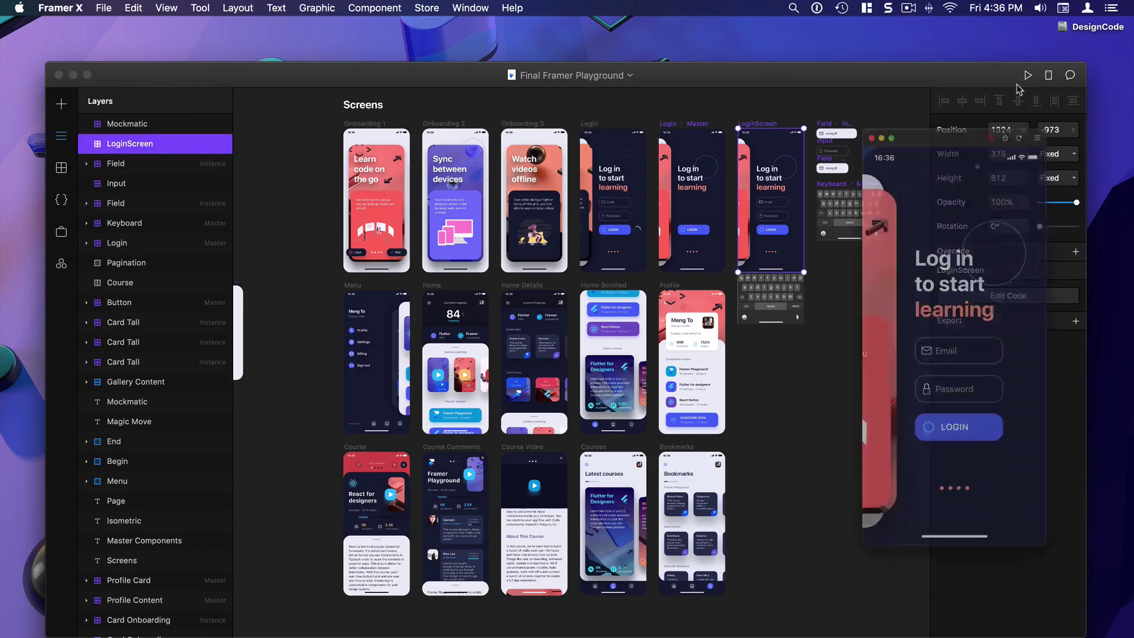
pyautogui.click(968, 417)
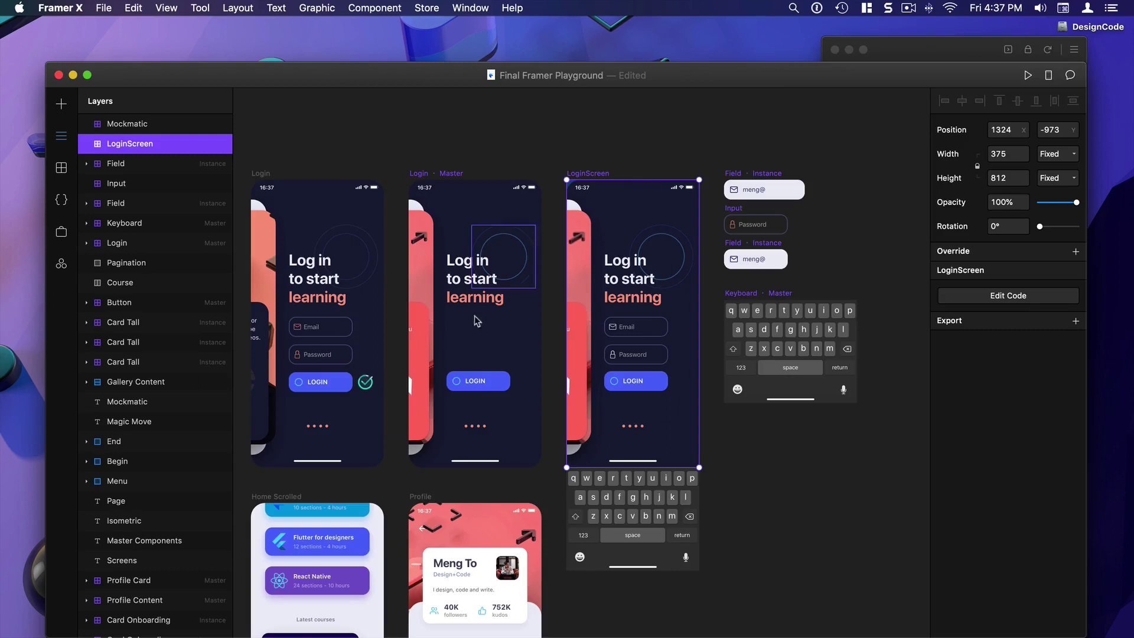
# Step: Inspect the link and override settings of the Login master's LOGIN button, and select the LoginScreen component
pyautogui.click(481, 383)
pyautogui.moveTo(482, 387)
pyautogui.mouseDown()
pyautogui.moveTo(494, 367)
pyautogui.moveTo(484, 388)
pyautogui.mouseUp()
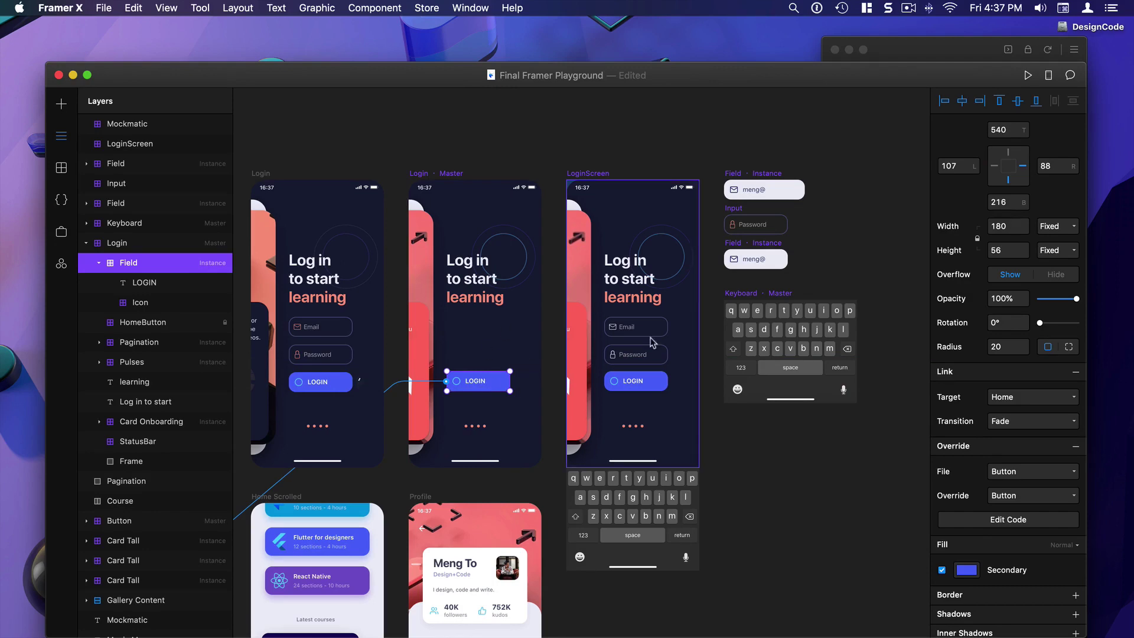
pyautogui.click(675, 270)
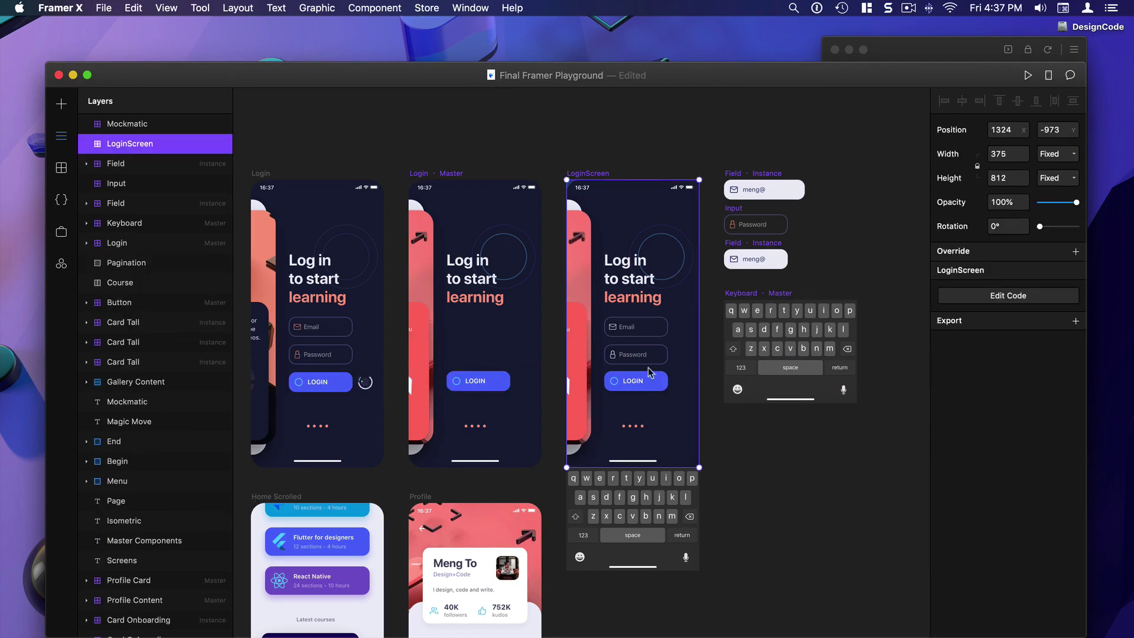
# Step: Set the Login screen's email input to the placeholder "Full Name" and switch its icon to Password
pyautogui.press('Escape')
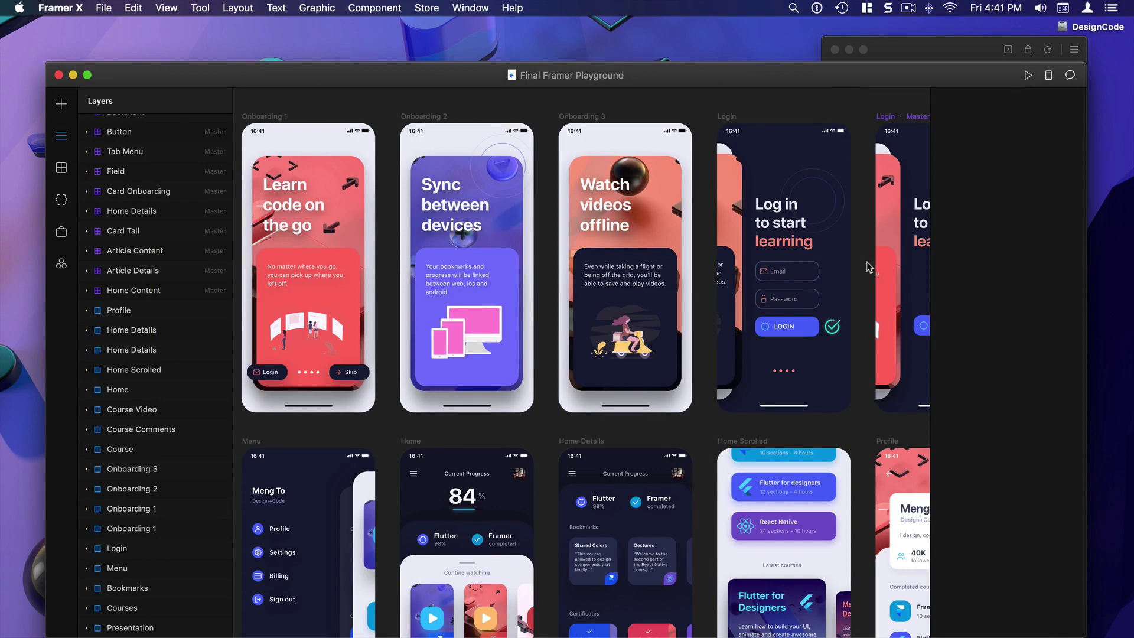
pyautogui.click(788, 271)
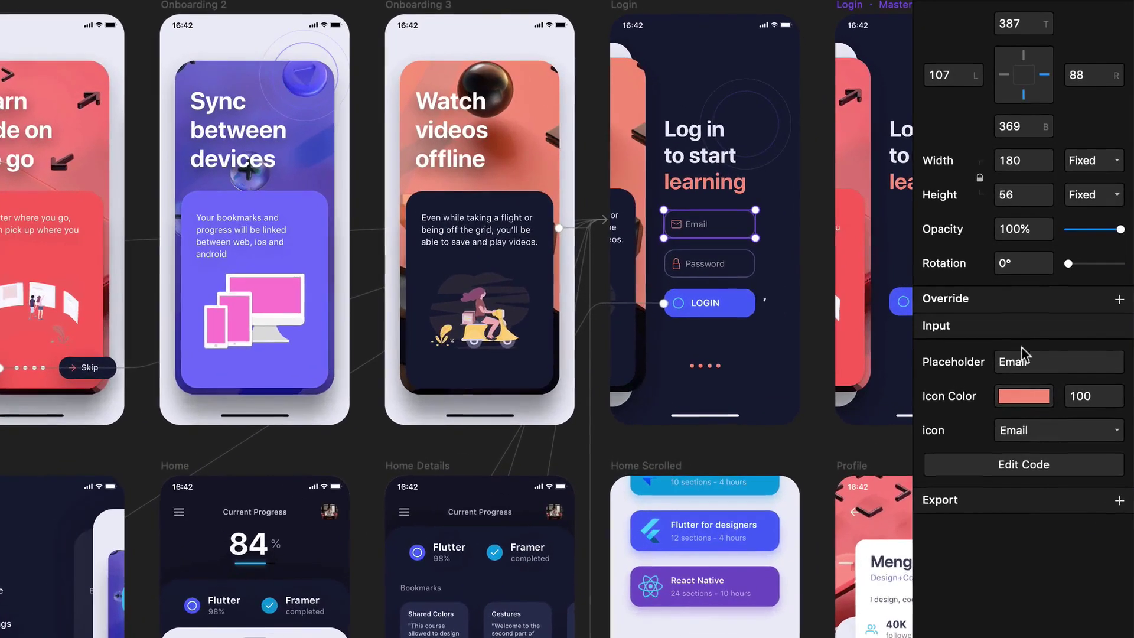
pyautogui.click(1039, 367)
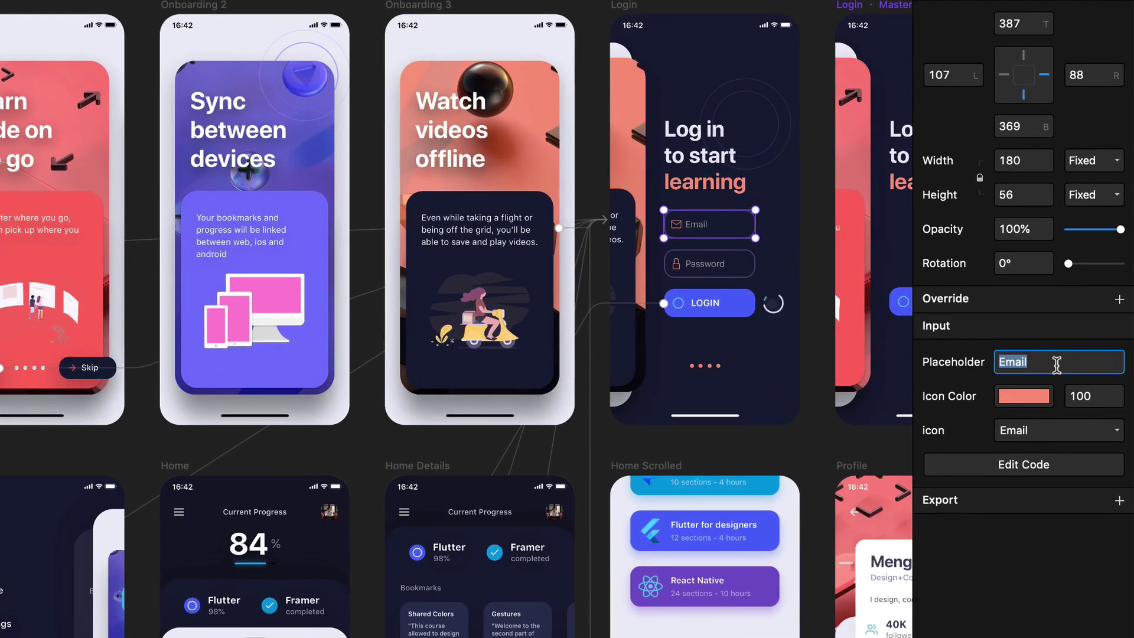
pyautogui.write('Full Name')
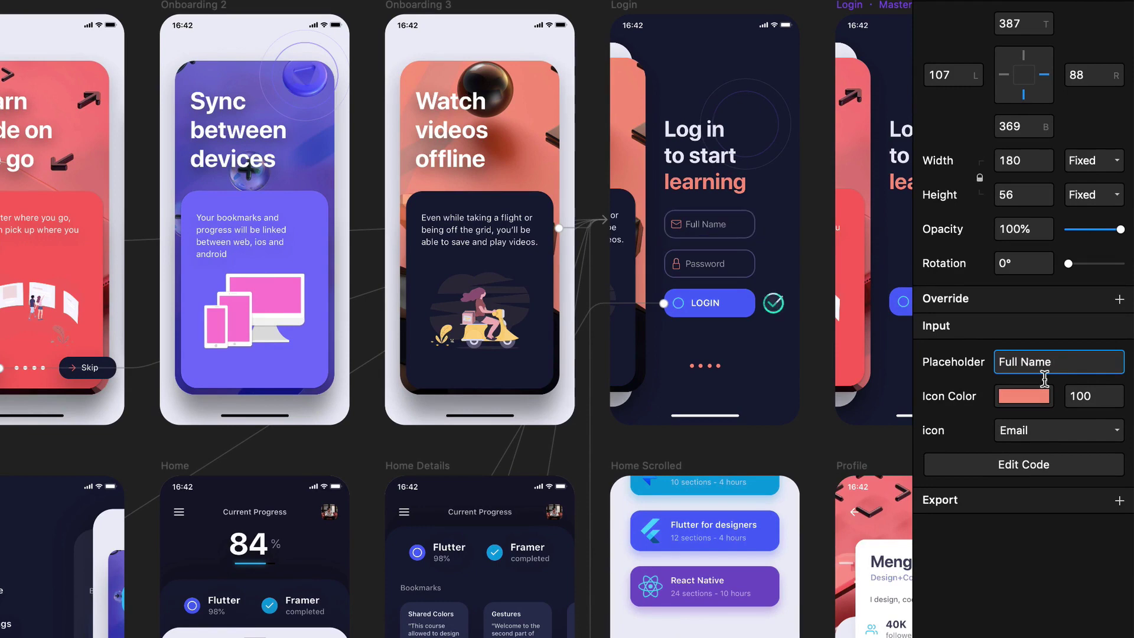
pyautogui.click(1049, 431)
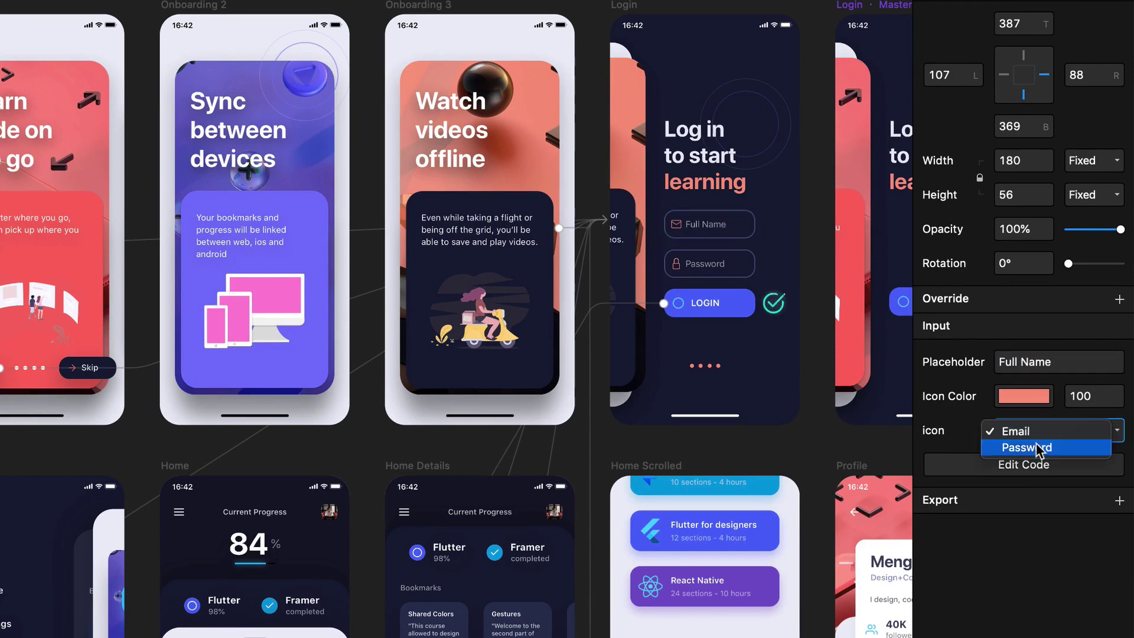
pyautogui.click(1031, 448)
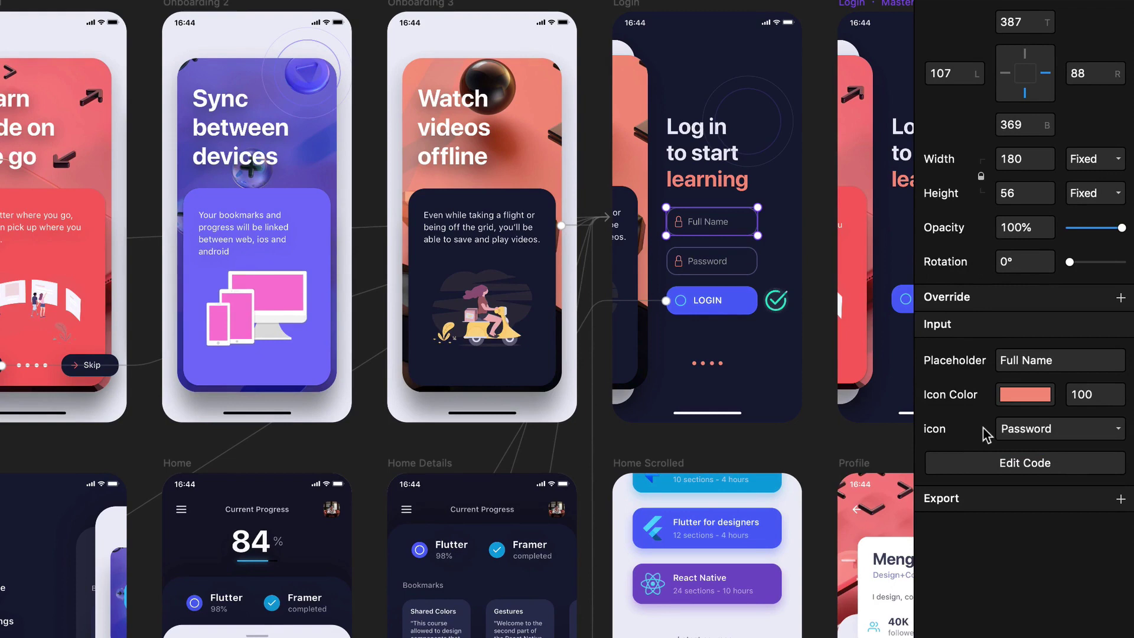
pyautogui.click(1072, 361)
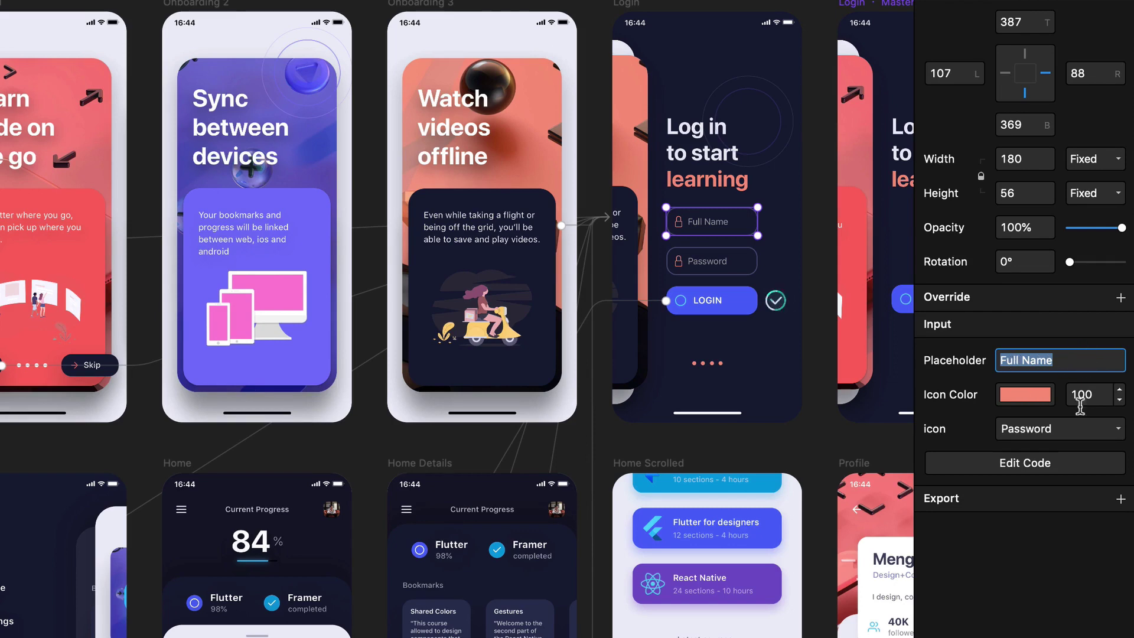
pyautogui.click(1057, 430)
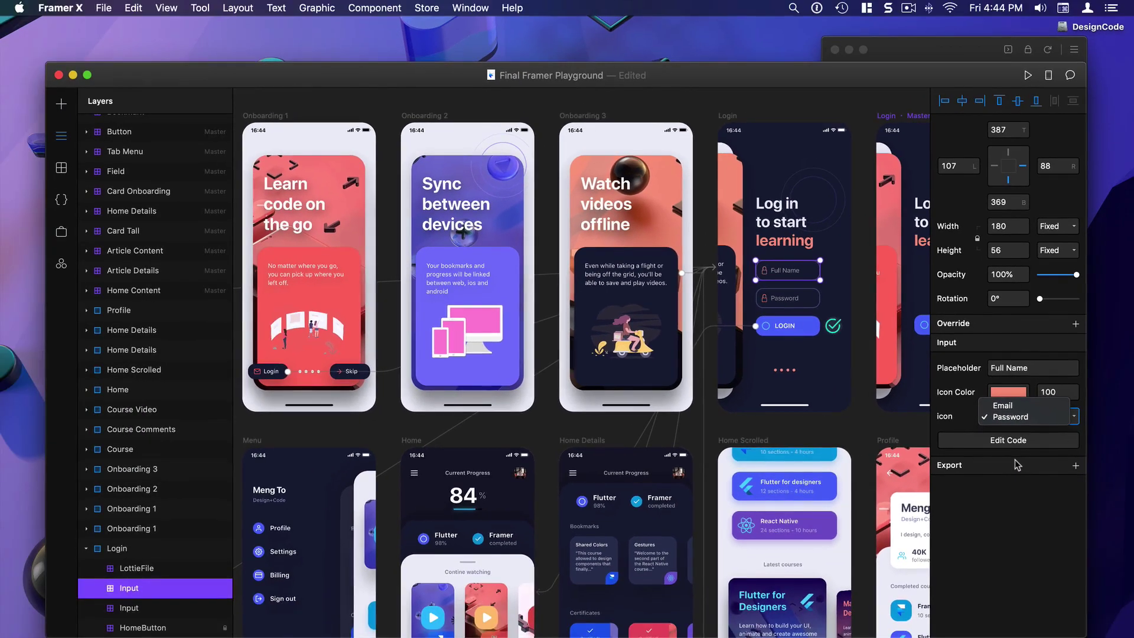
pyautogui.click(1018, 464)
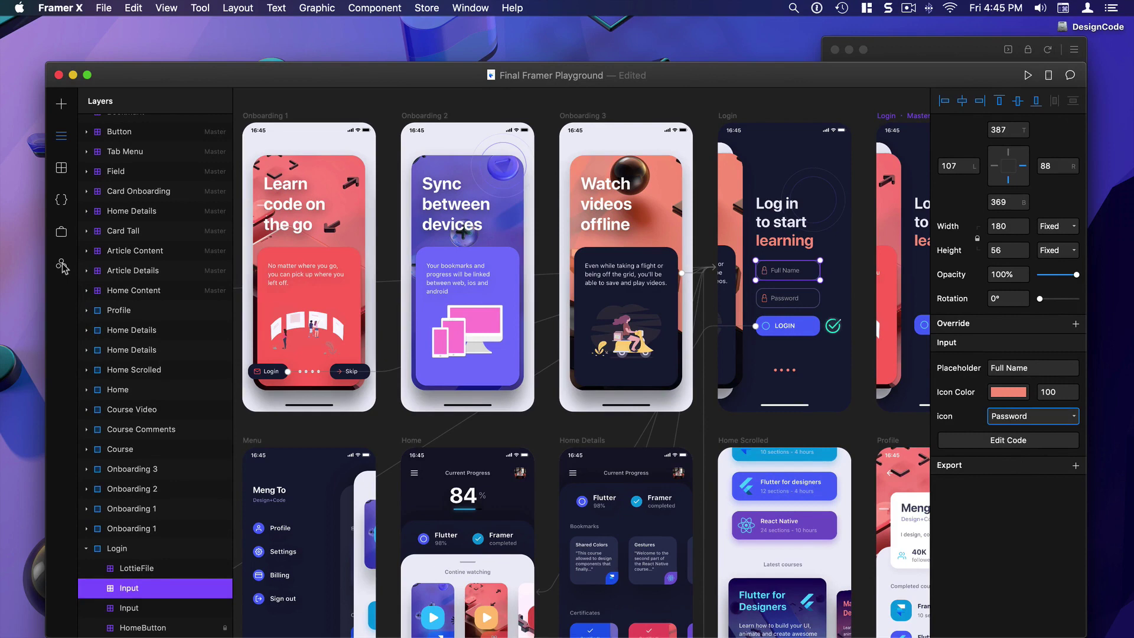
# Step: Open the Design+Code Store and look through its recently published packages
pyautogui.click(61, 265)
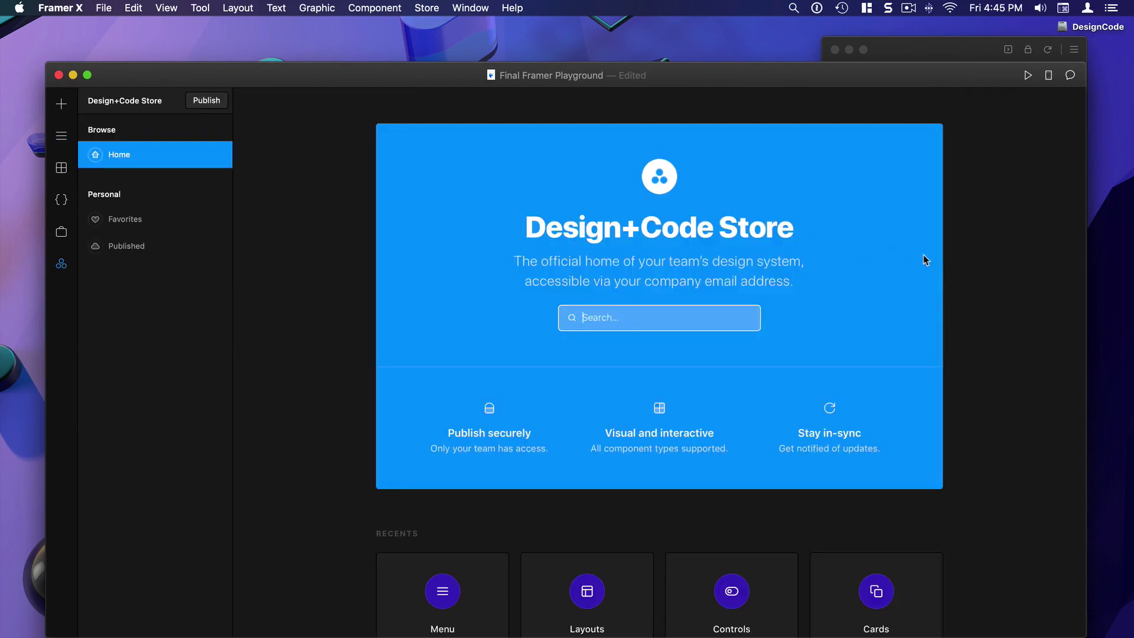
pyautogui.scroll(-5, 924, 256)
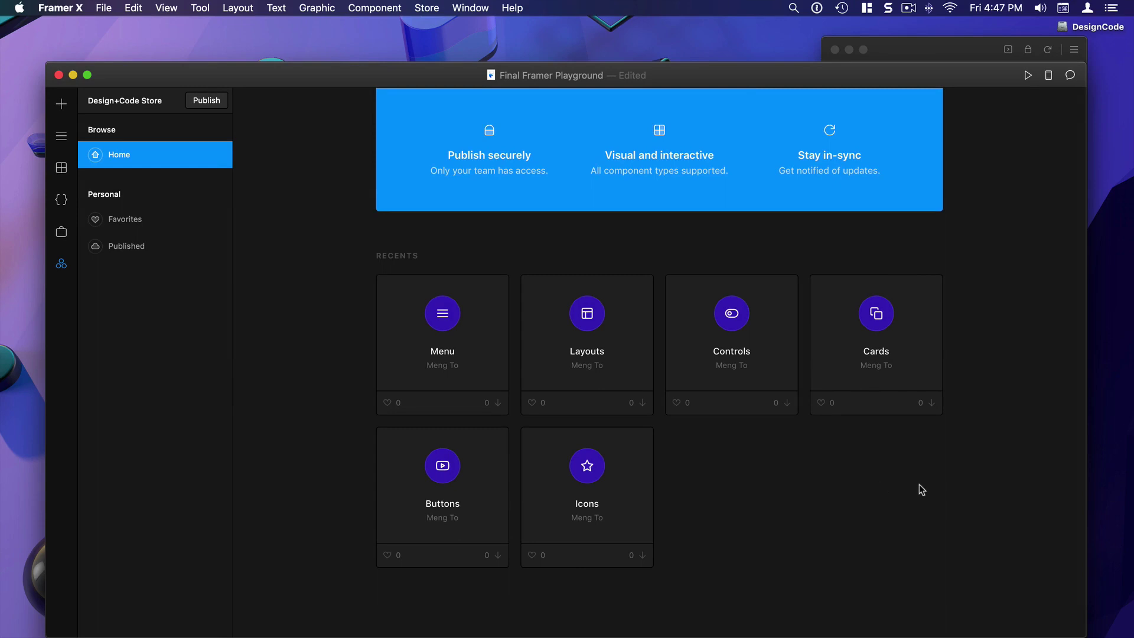
# Step: Create a new document and install the Cards package from the Design+Code Store in it
pyautogui.press('super+n')
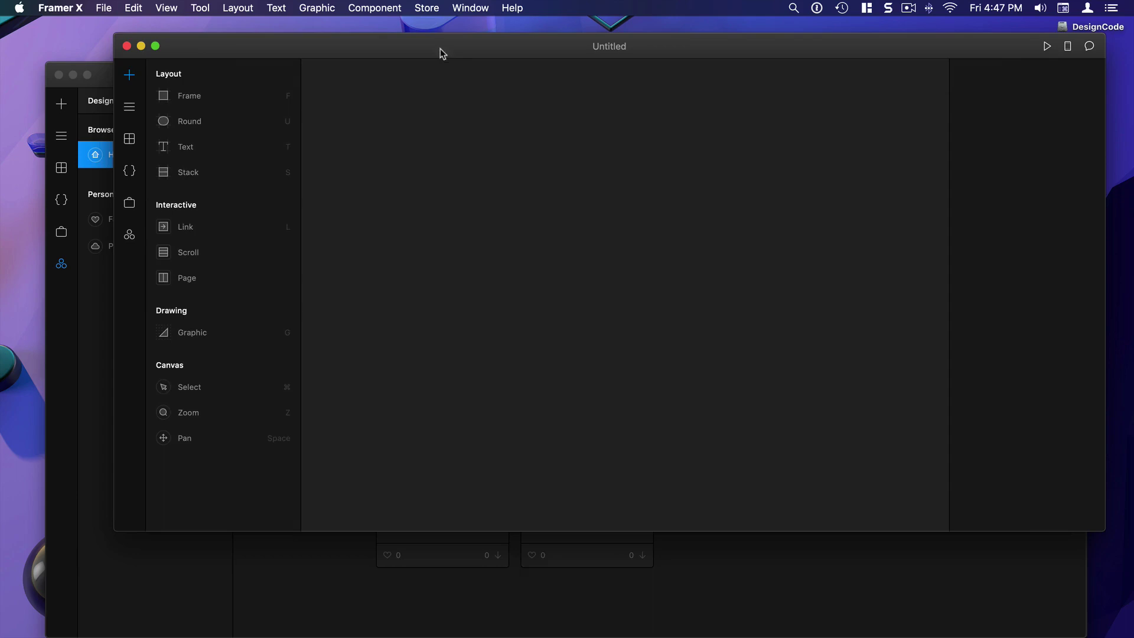
pyautogui.click(121, 284)
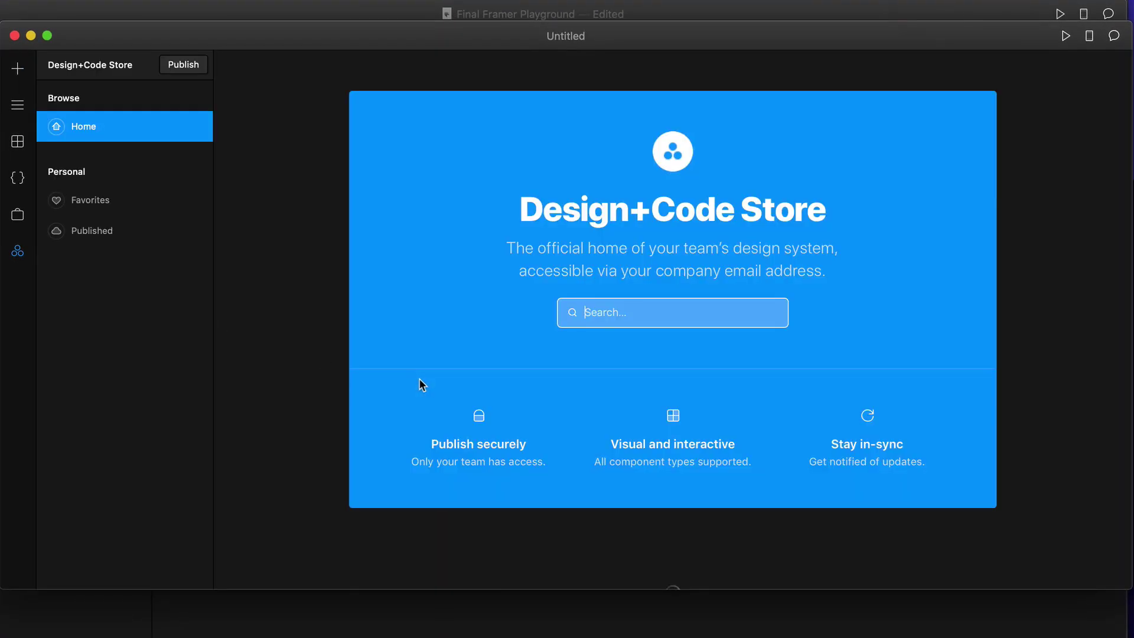
pyautogui.scroll(-5, 470, 400)
pyautogui.scroll(-2, 424, 384)
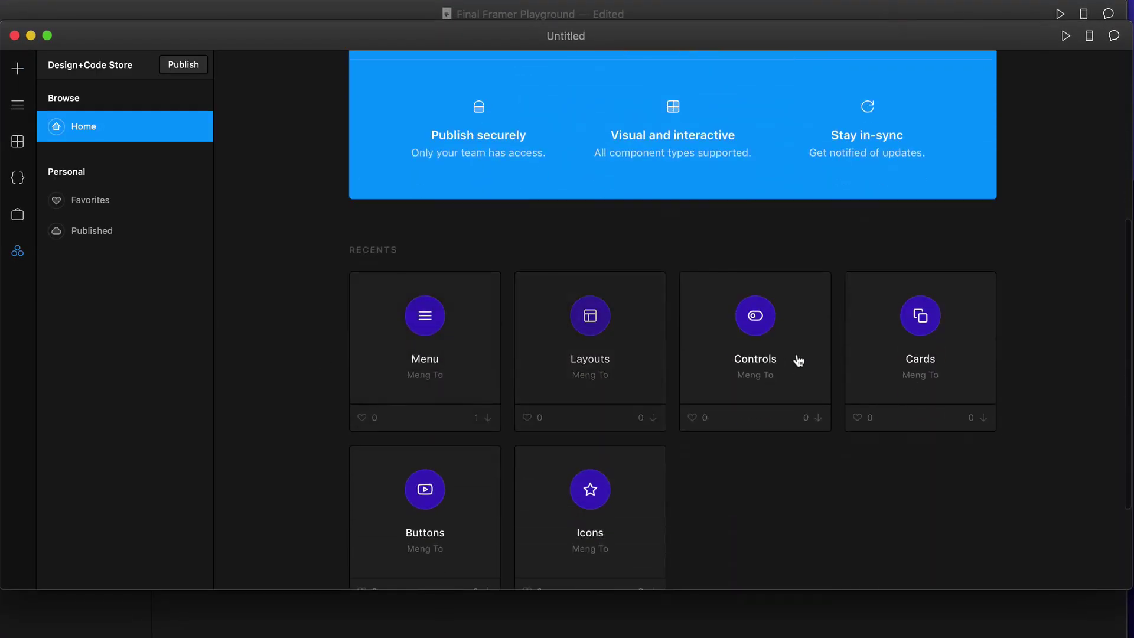
pyautogui.scroll(-1, 792, 363)
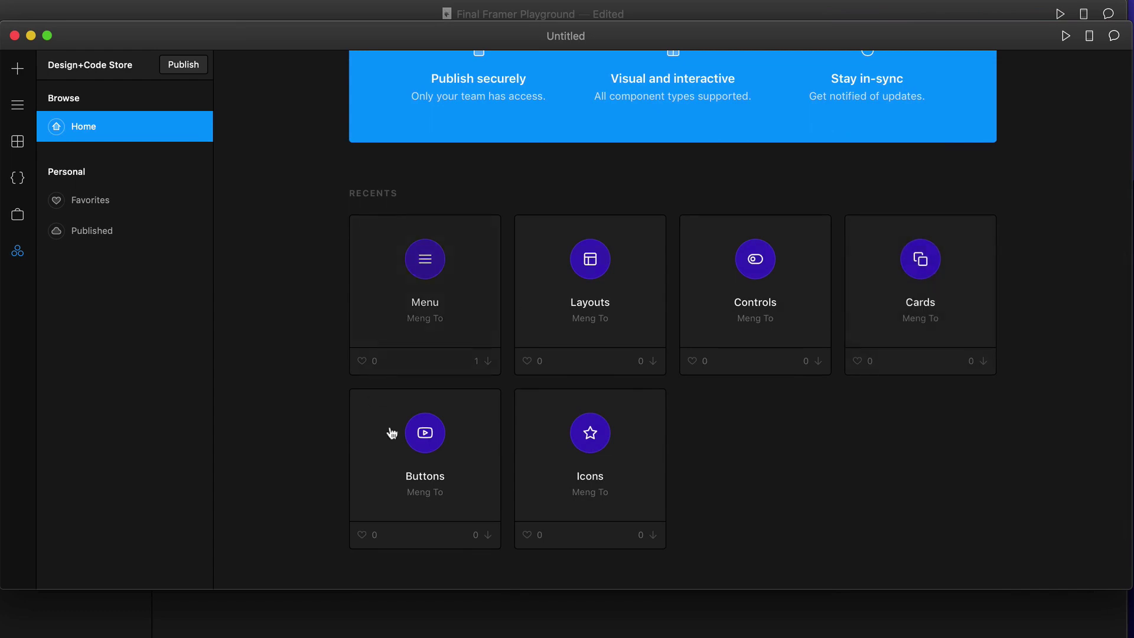
pyautogui.click(914, 290)
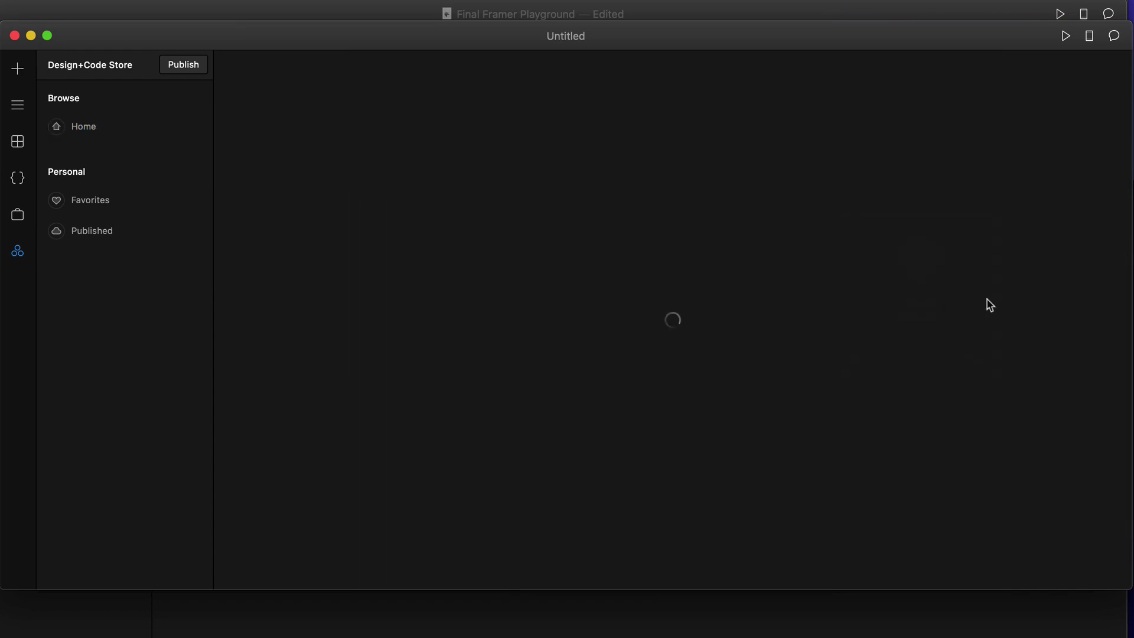
pyautogui.click(721, 215)
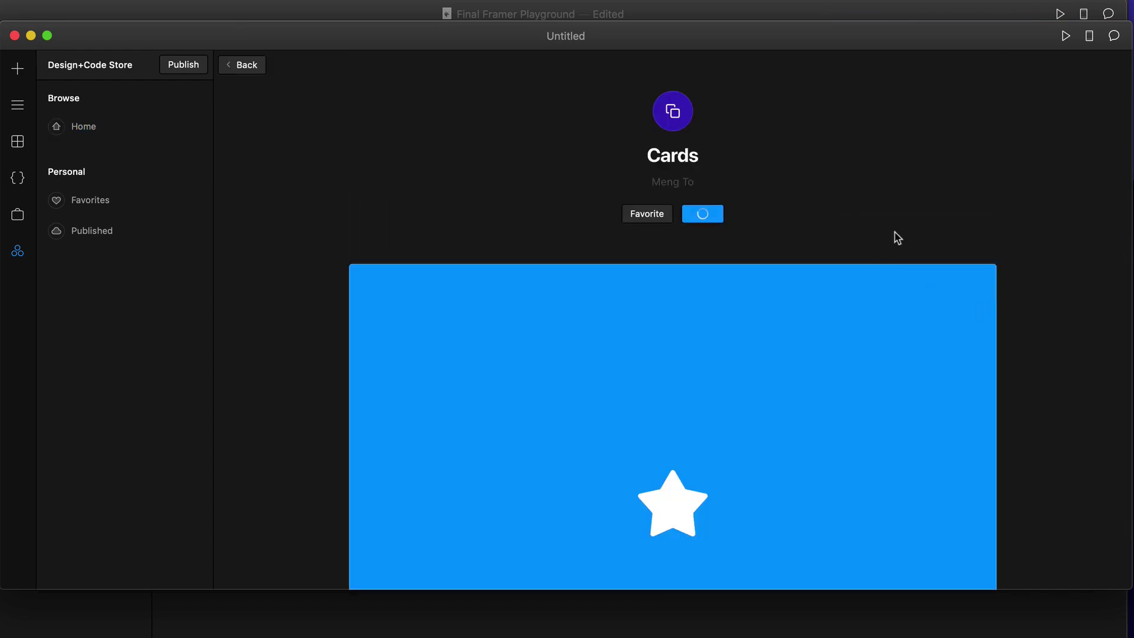
# Step: Place a Card Onboarding component from the installed Cards package on the empty canvas and deselect it
pyautogui.click(20, 147)
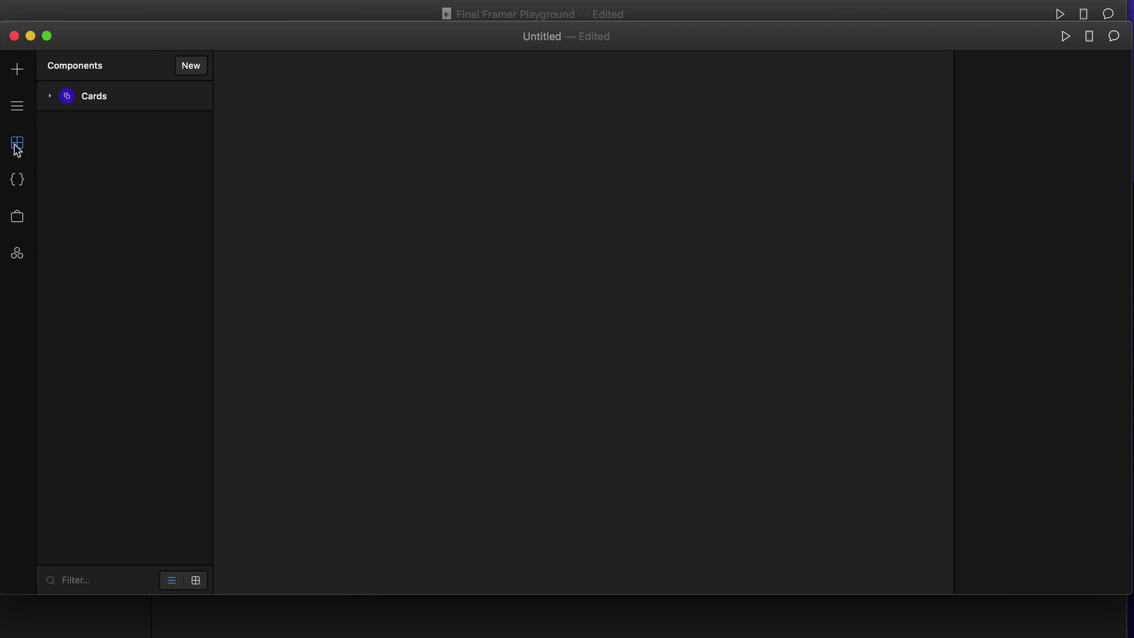
pyautogui.click(102, 102)
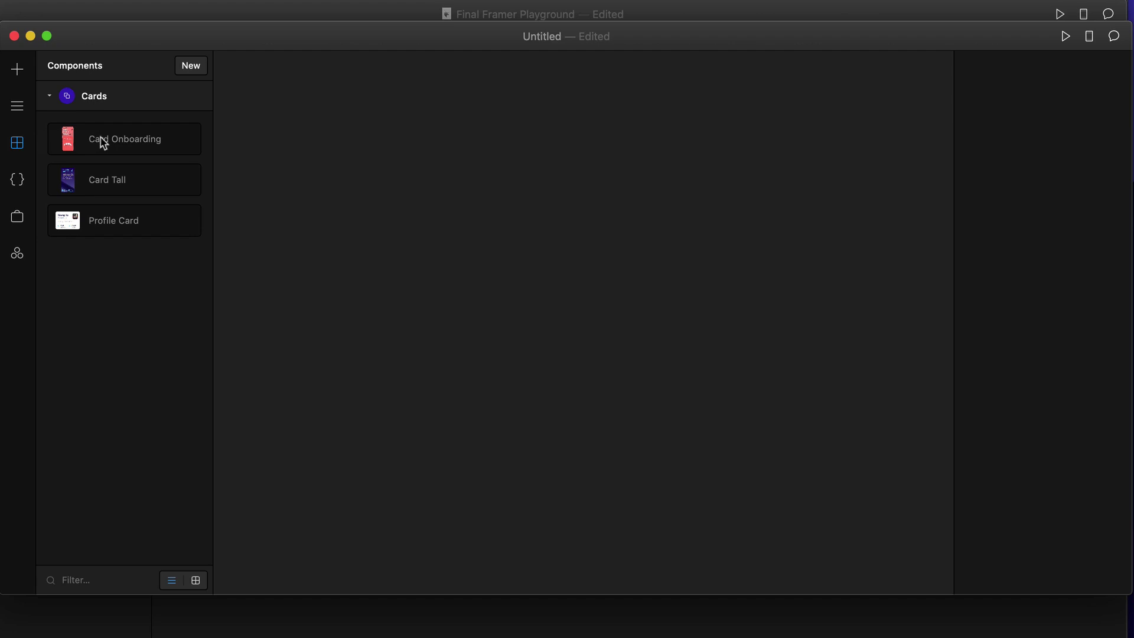
pyautogui.moveTo(103, 143); pyautogui.dragTo(539, 372)
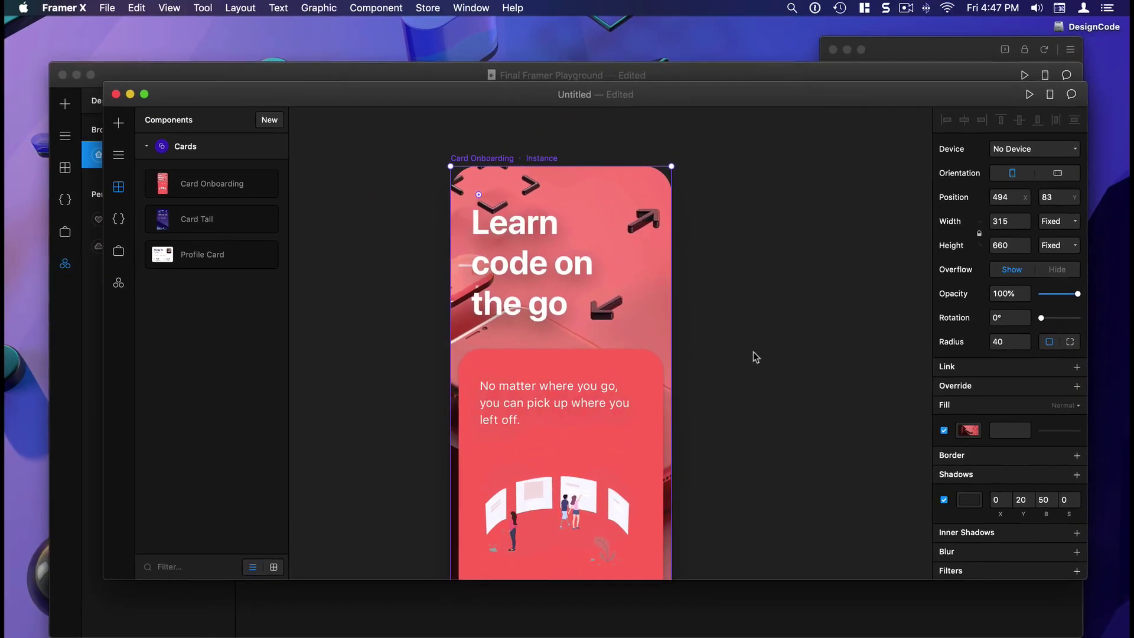
pyautogui.click(753, 352)
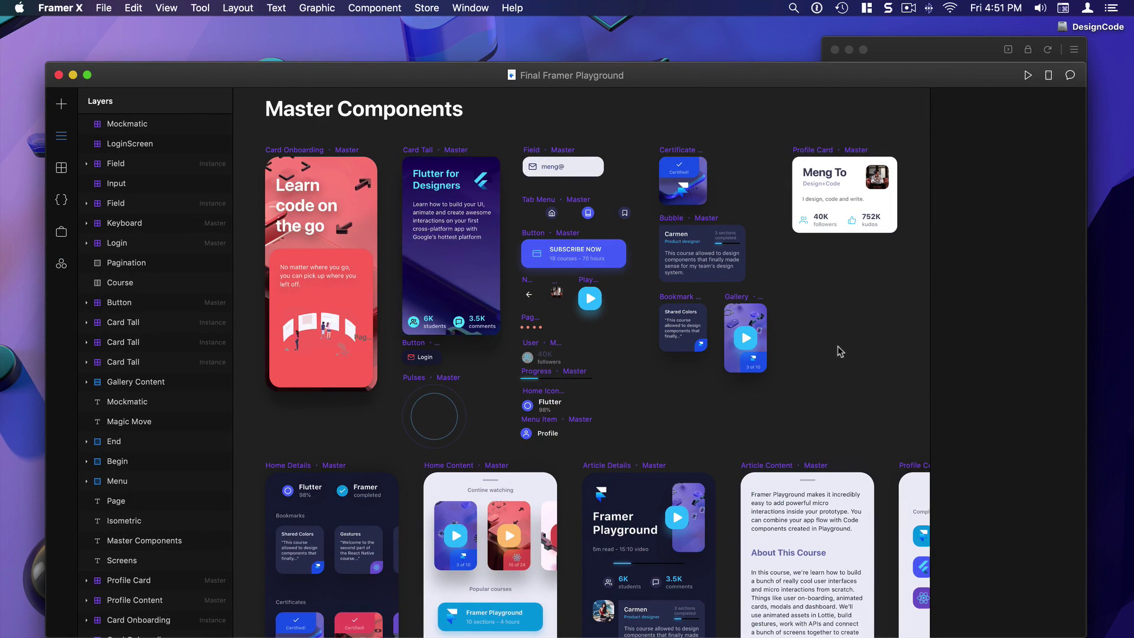
# Step: Fit the playground canvas to the view, then switch to Finder and review the numbered project files in the Framer Playground folder
pyautogui.press('super+1')
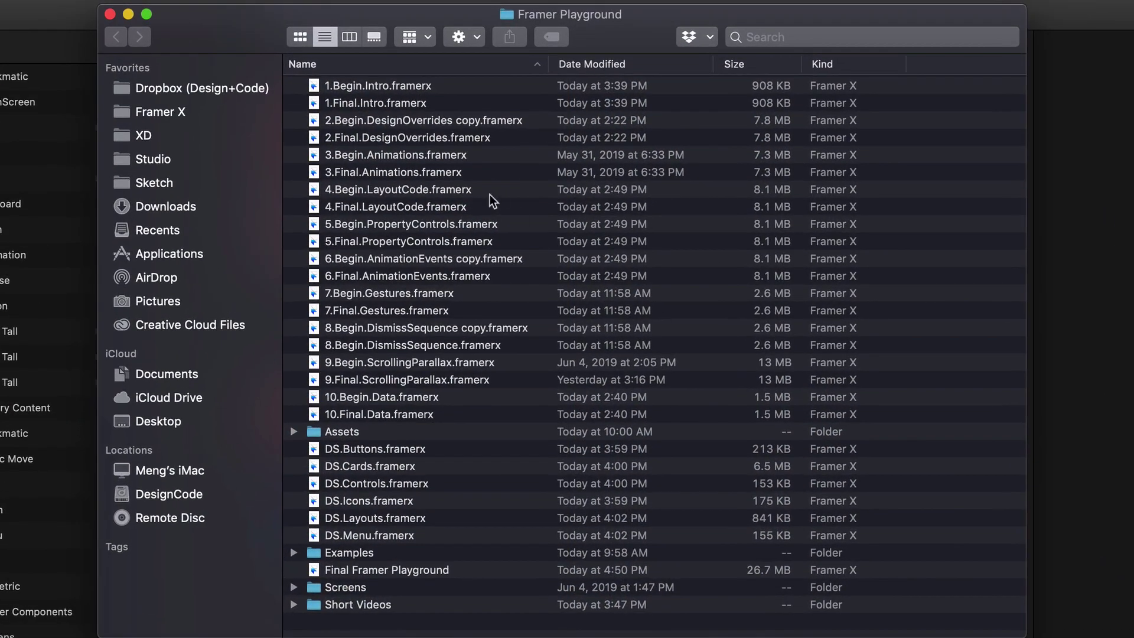
pyautogui.click(442, 108)
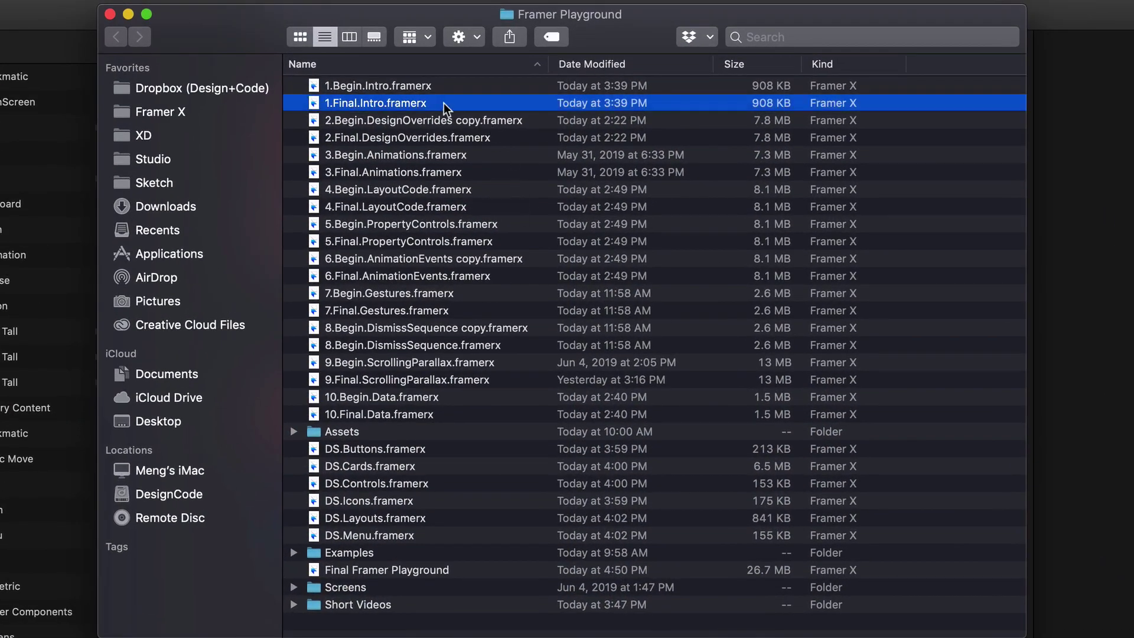
pyautogui.click(444, 122)
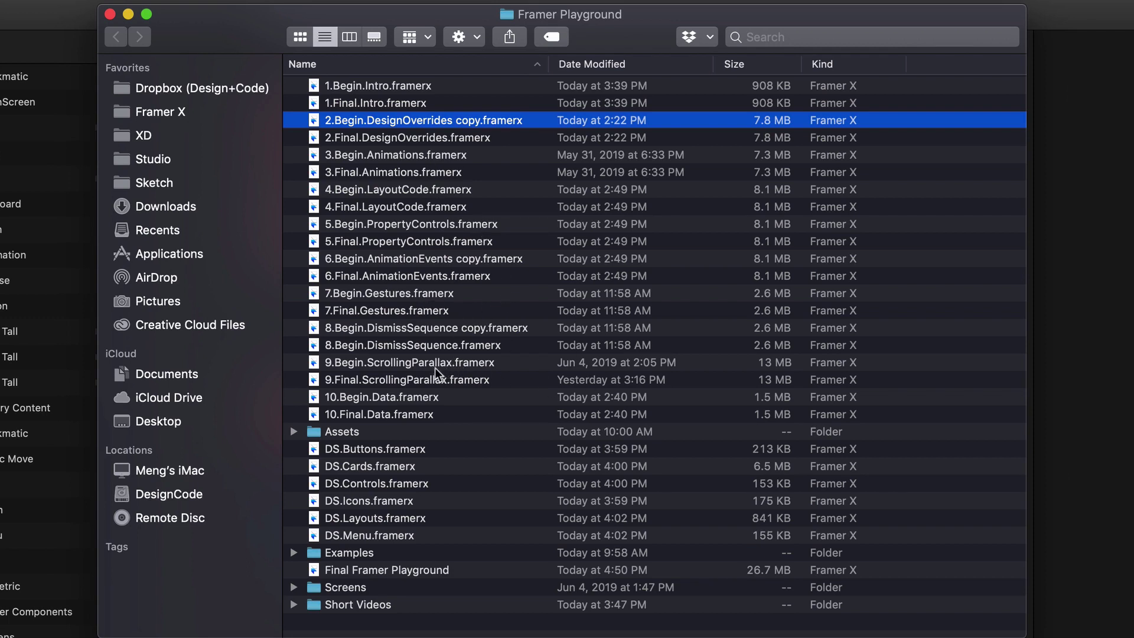
pyautogui.click(459, 414)
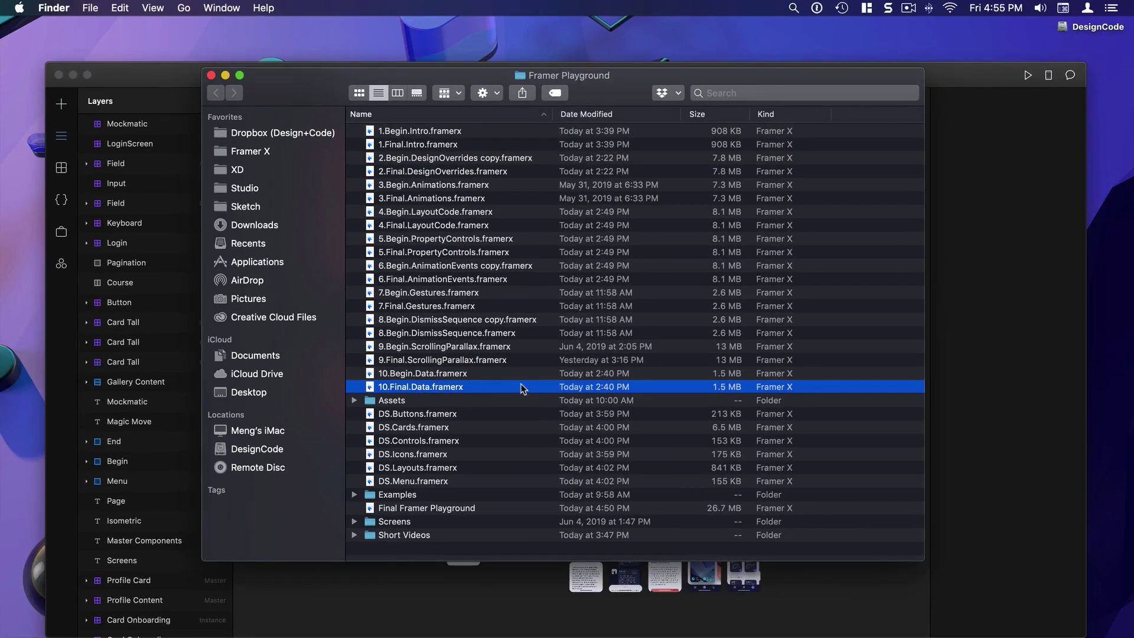
# Step: Open DS.Cards.framerx from the Framer Playground folder and show its list of components
pyautogui.doubleClick(499, 415)
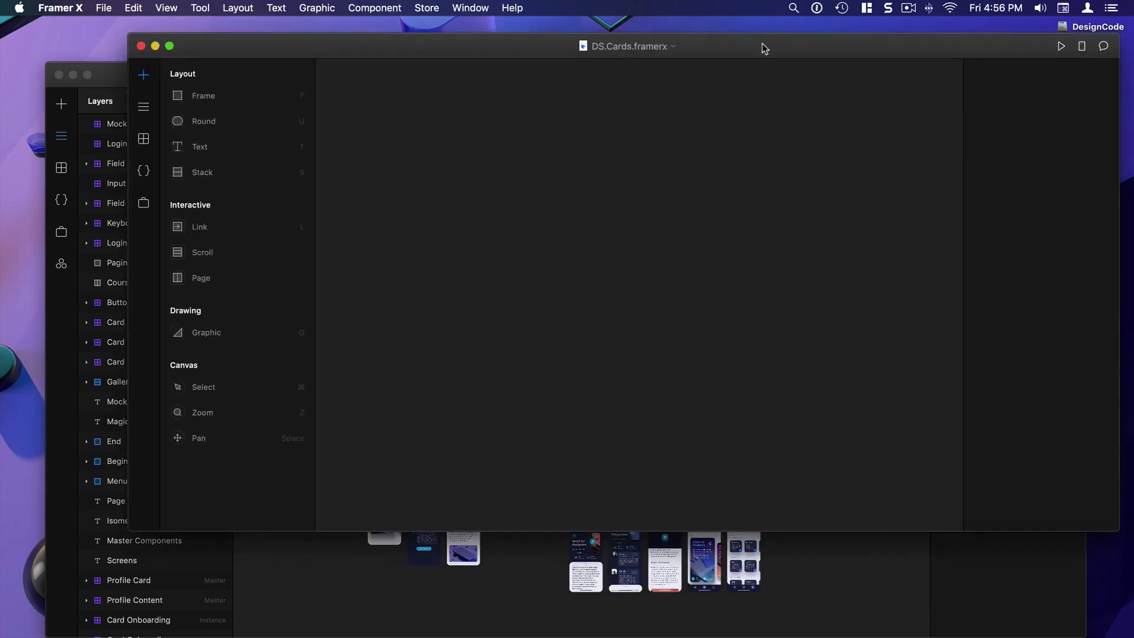
pyautogui.moveTo(728, 142); pyautogui.dragTo(725, 105)
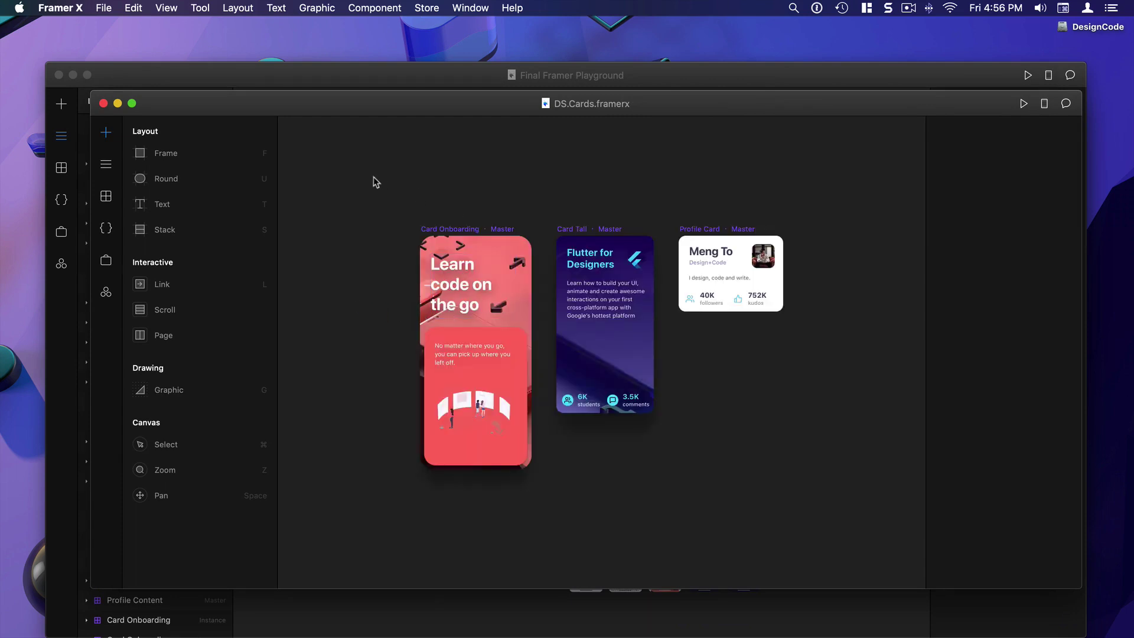
pyautogui.click(106, 199)
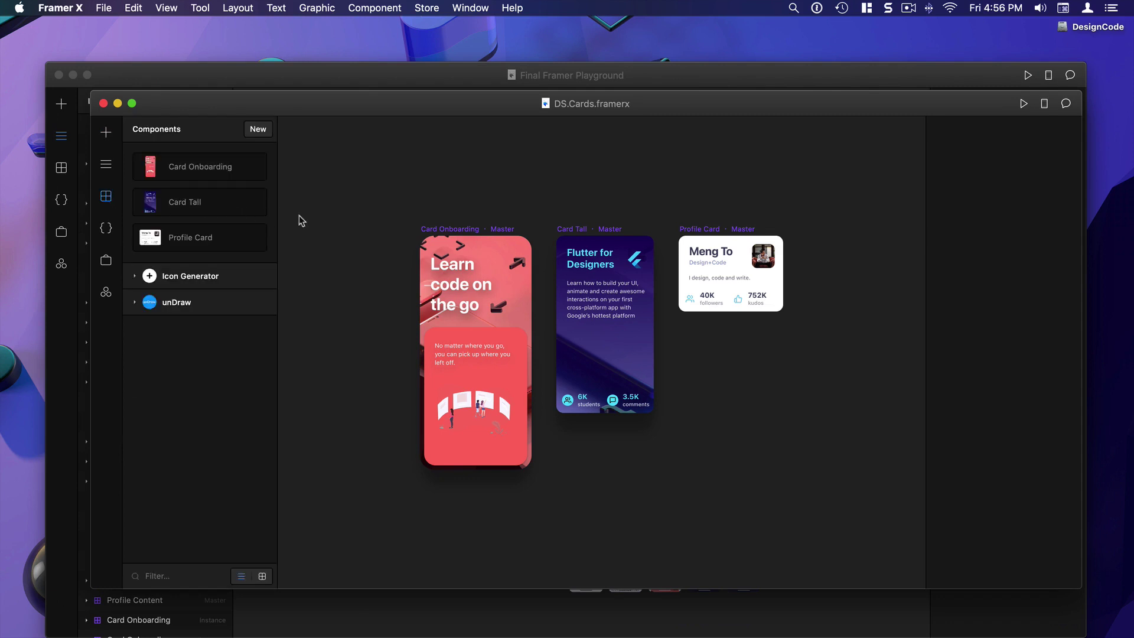
# Step: Open the Design+Code Store from the DS.Cards file and start the package update
pyautogui.click(105, 293)
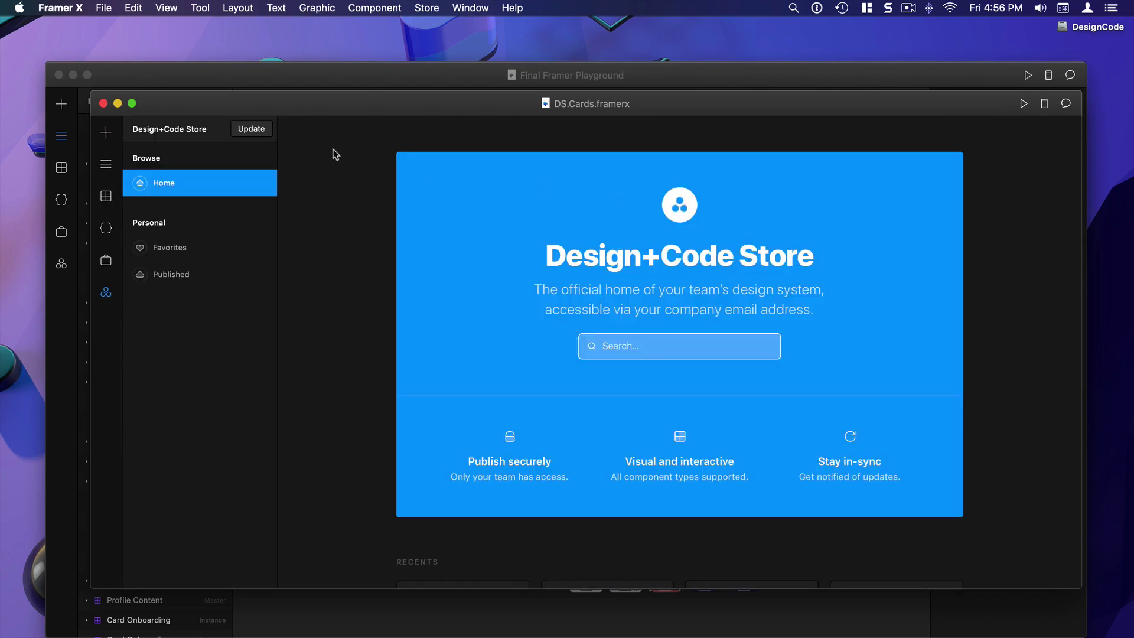
pyautogui.click(262, 133)
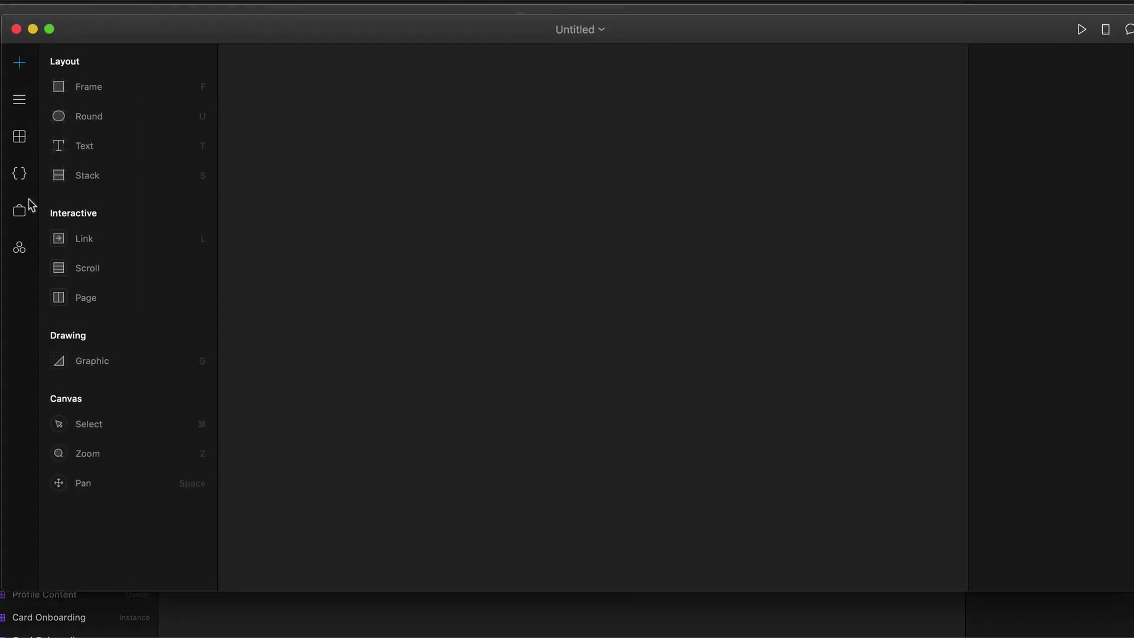
# Step: View the team's shared packages in the Design+Code Store from the new untitled document
pyautogui.click(20, 253)
pyautogui.scroll(-5, 385, 331)
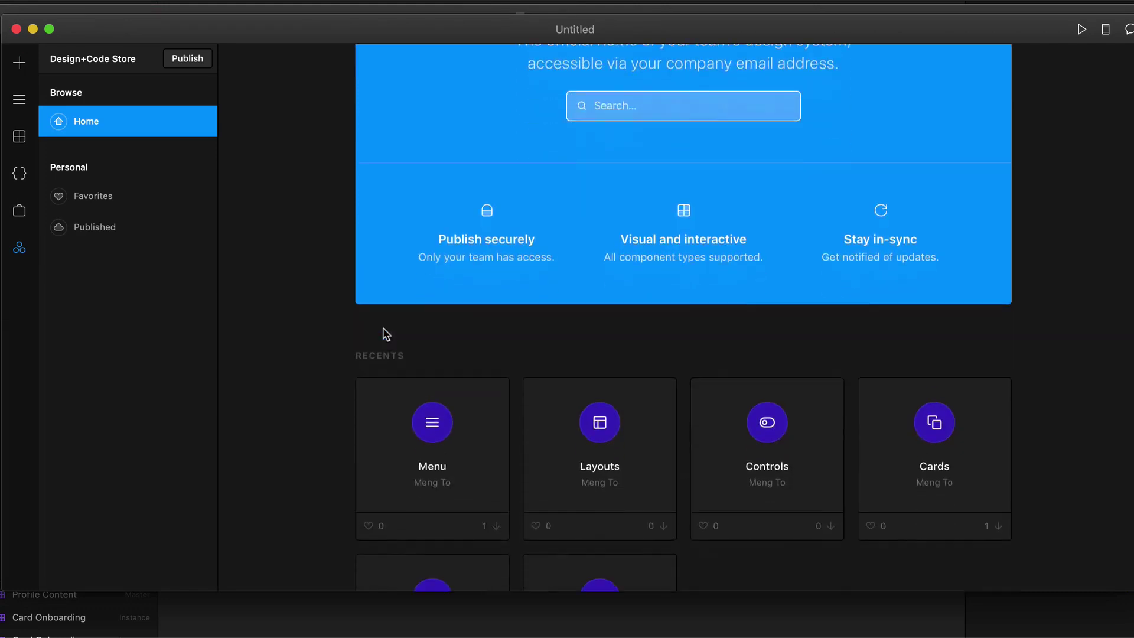
pyautogui.click(880, 342)
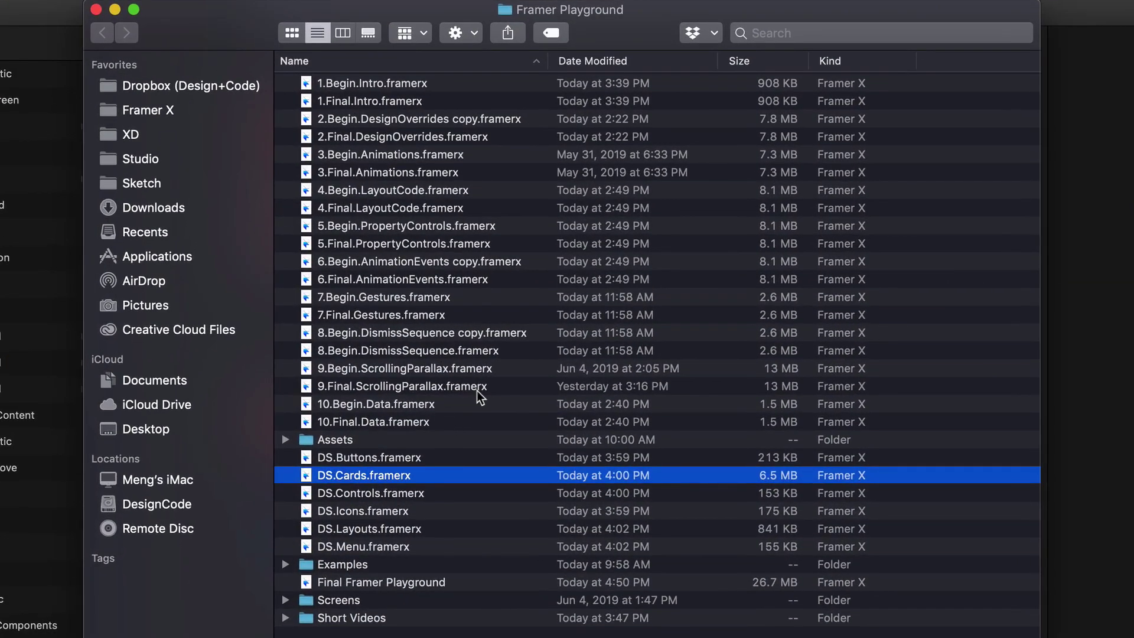
# Step: Open 9.Final.ScrollingParallax.framerx from the Framer Playground folder and show its LandingPage.tsx code
pyautogui.click(519, 388)
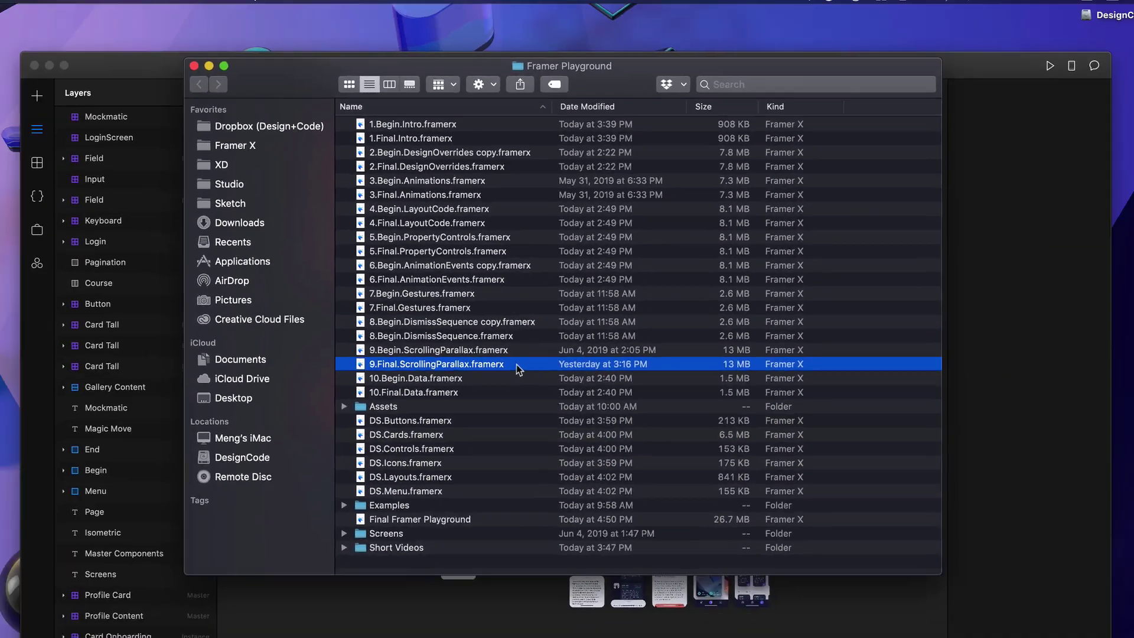
pyautogui.doubleClick(516, 389)
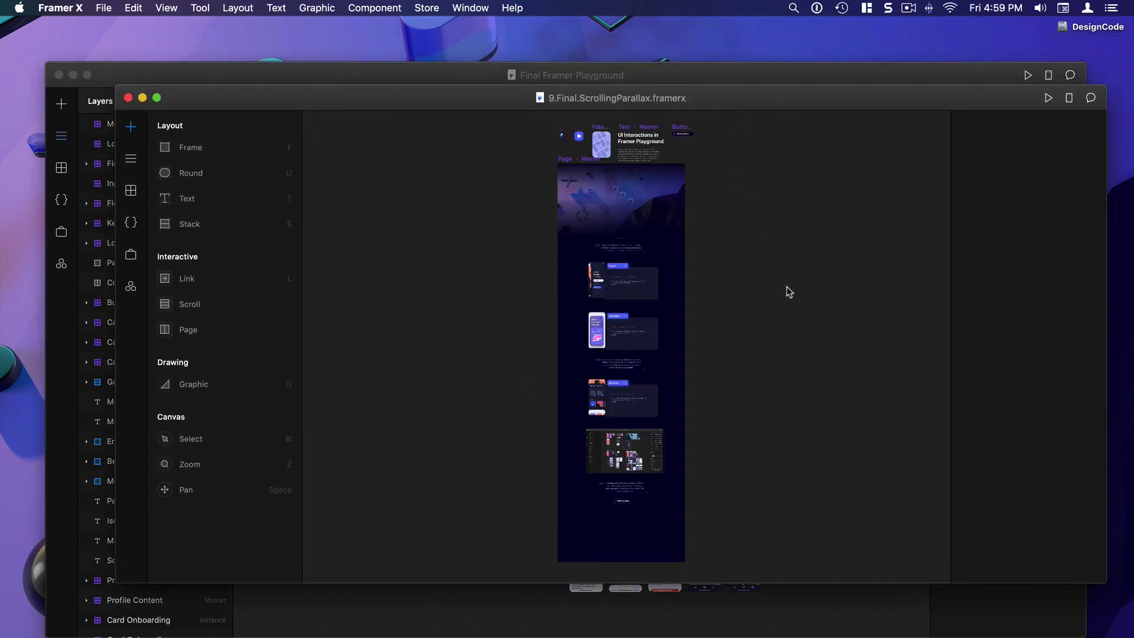
pyautogui.click(133, 226)
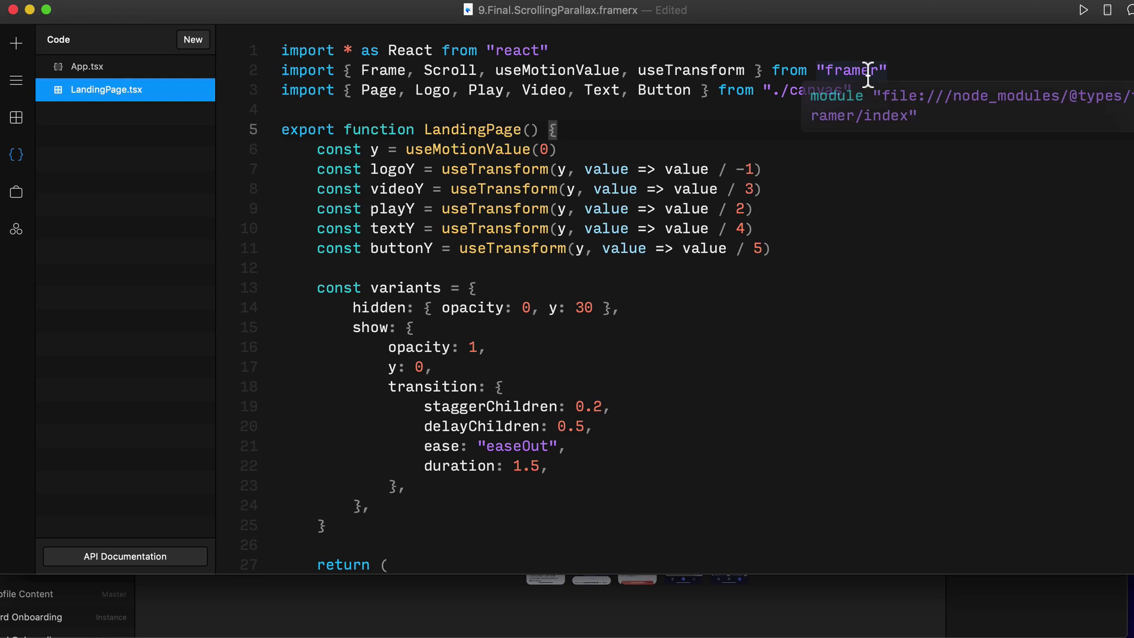
# Step: Highlight the imported Page, Logo, Play, Video, Text and Button components one by one in LandingPage.tsx
pyautogui.doubleClick(377, 91)
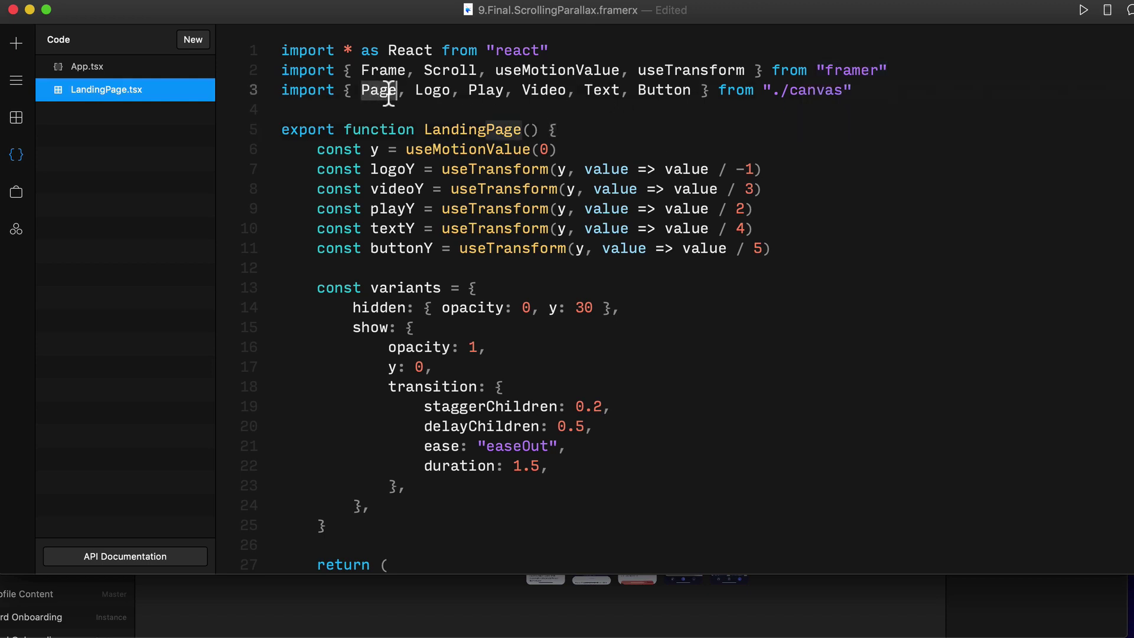
pyautogui.doubleClick(435, 93)
pyautogui.doubleClick(486, 93)
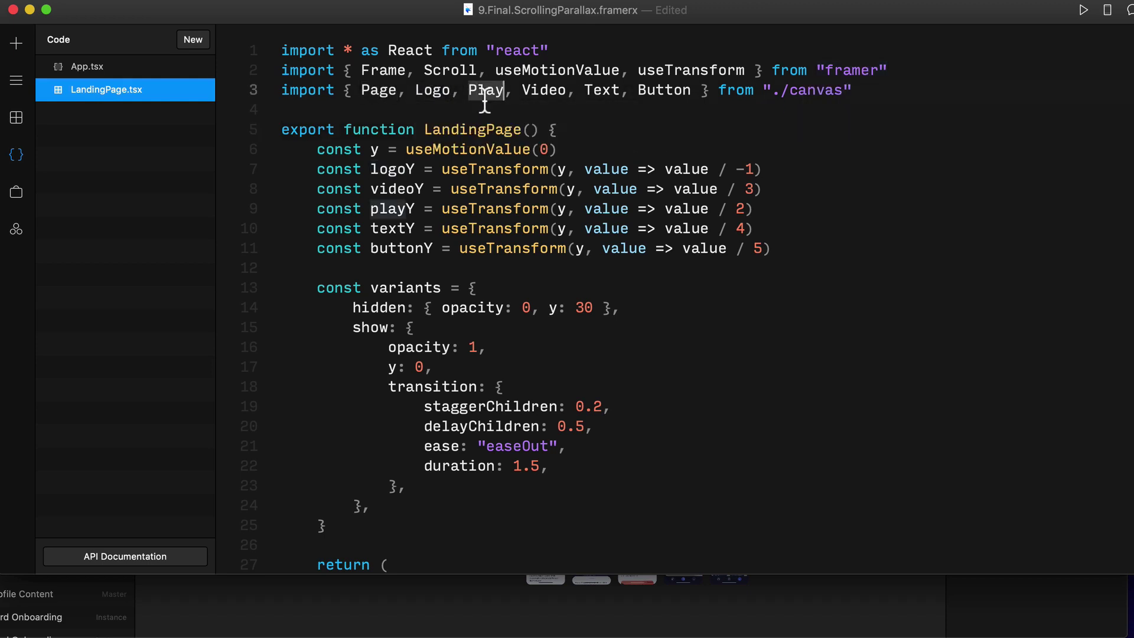
pyautogui.doubleClick(542, 93)
pyautogui.doubleClick(612, 94)
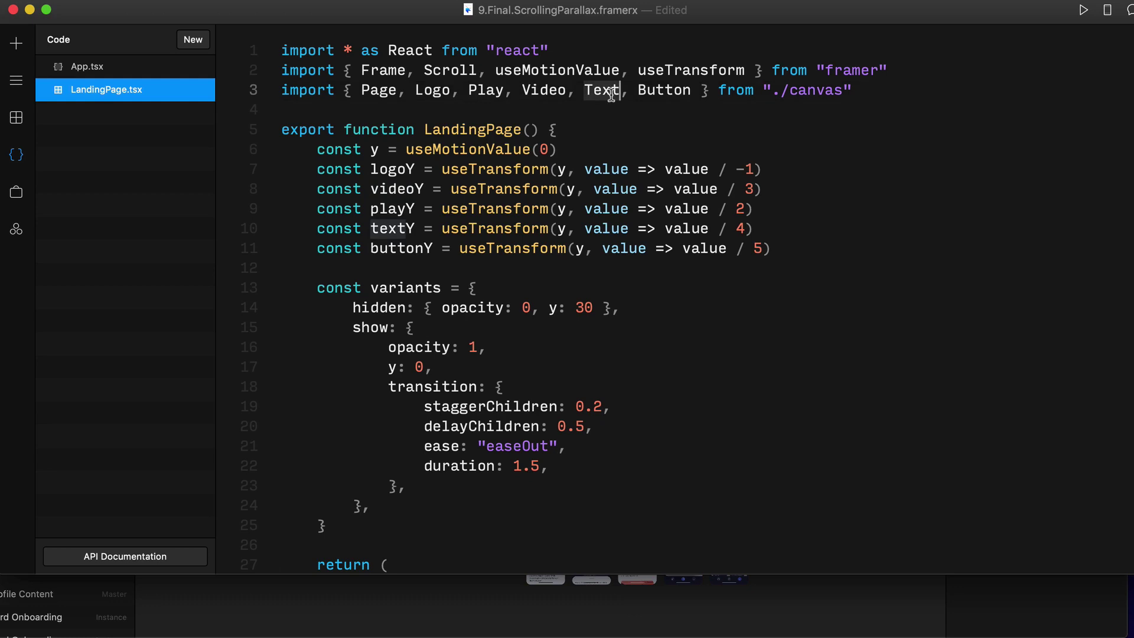
pyautogui.doubleClick(666, 92)
# Step: Show the layers on the canvas and point out the small master components above the Page design
pyautogui.click(16, 79)
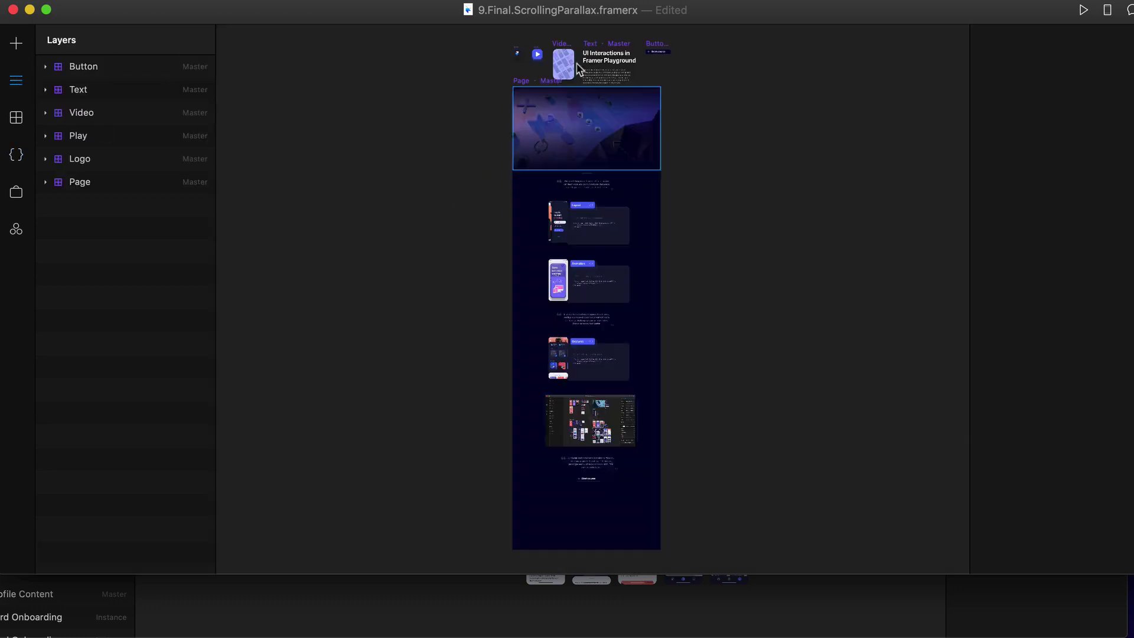
pyautogui.moveTo(483, 33); pyautogui.dragTo(696, 76)
pyautogui.click(709, 83)
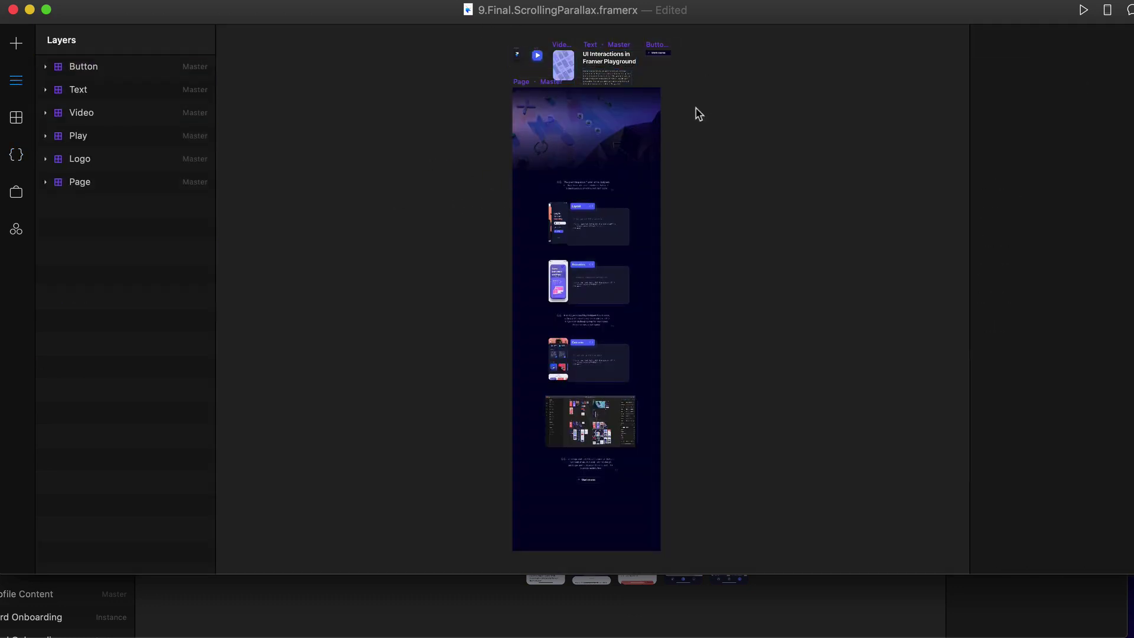
# Step: Return to the LandingPage.tsx code and highlight the useTransform lines from logoY to buttonY, plus the variants block
pyautogui.click(17, 152)
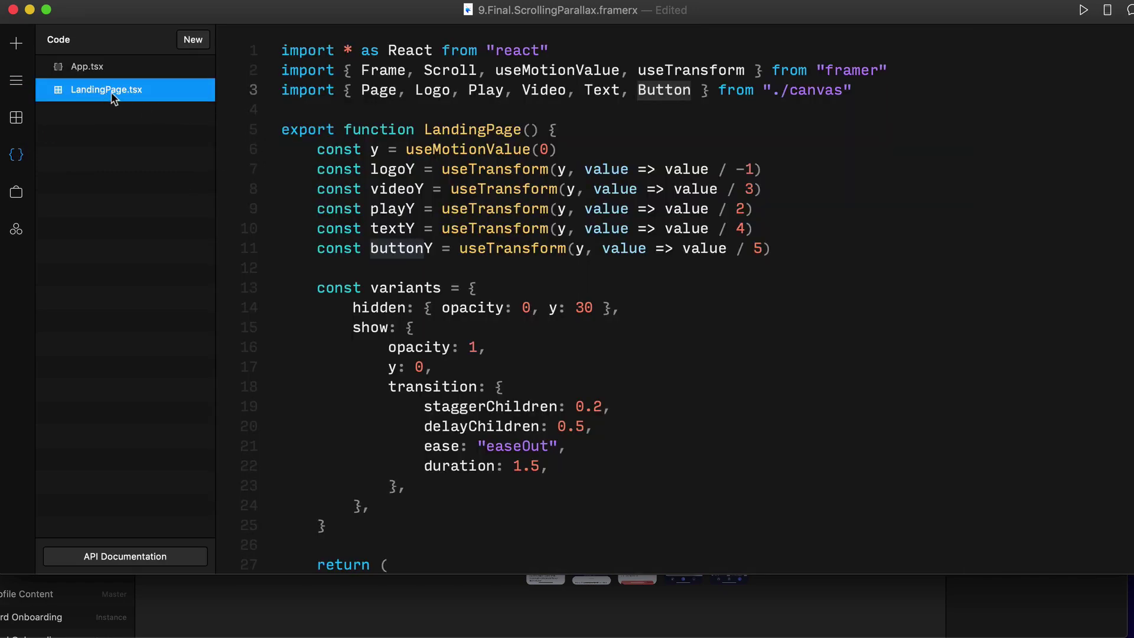
pyautogui.click(317, 172)
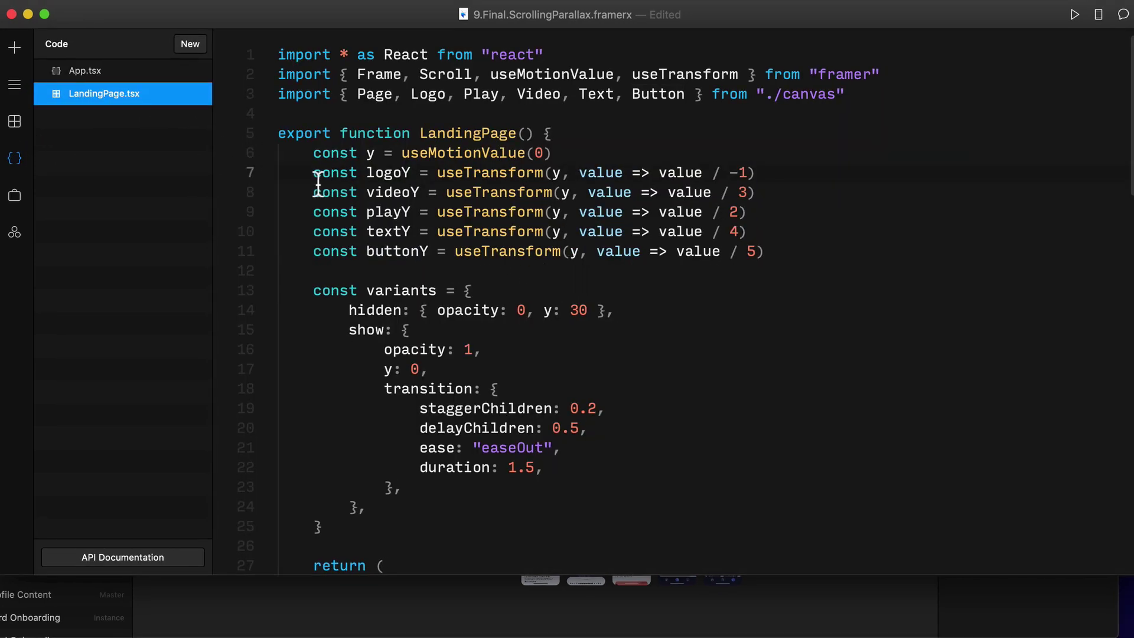
pyautogui.keyDown('shift'); pyautogui.click(768, 260); pyautogui.keyUp('shift')
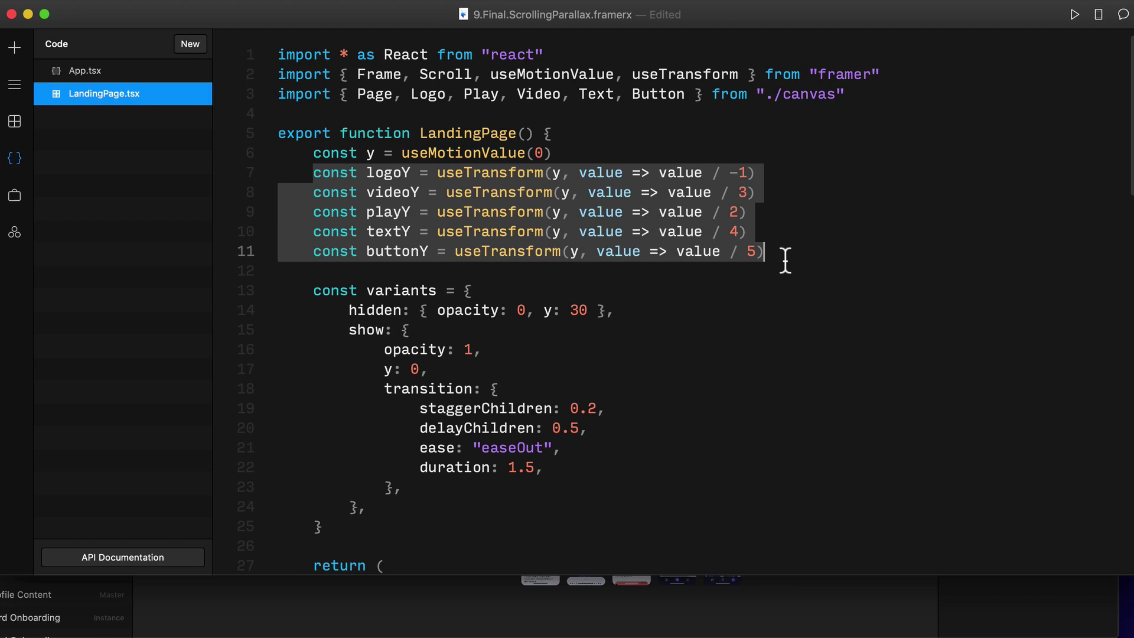
pyautogui.click(373, 529)
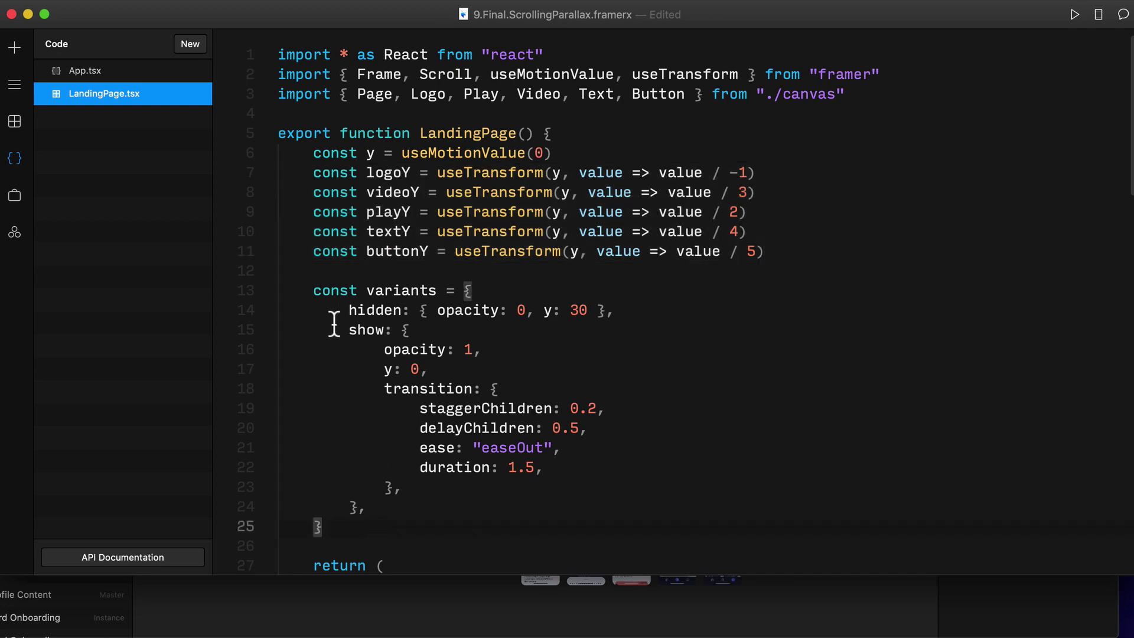
pyautogui.keyDown('shift'); pyautogui.click(314, 296); pyautogui.keyUp('shift')
pyautogui.click(532, 293)
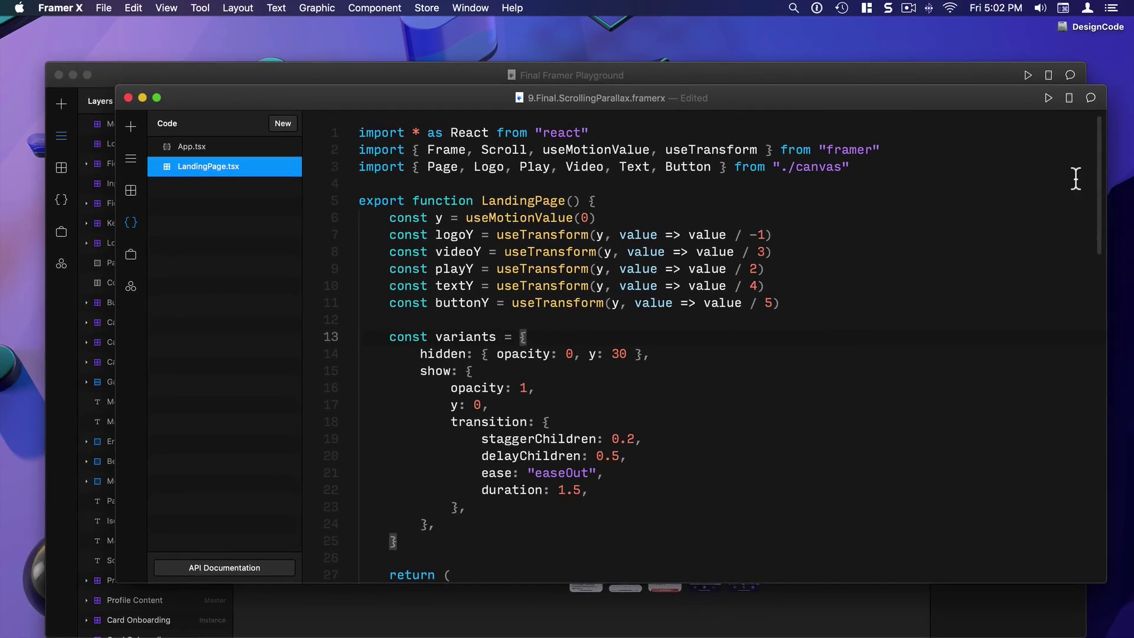
# Step: Preview the landing page and scroll it up and down to demonstrate the parallax effect on the hero elements
pyautogui.click(1048, 99)
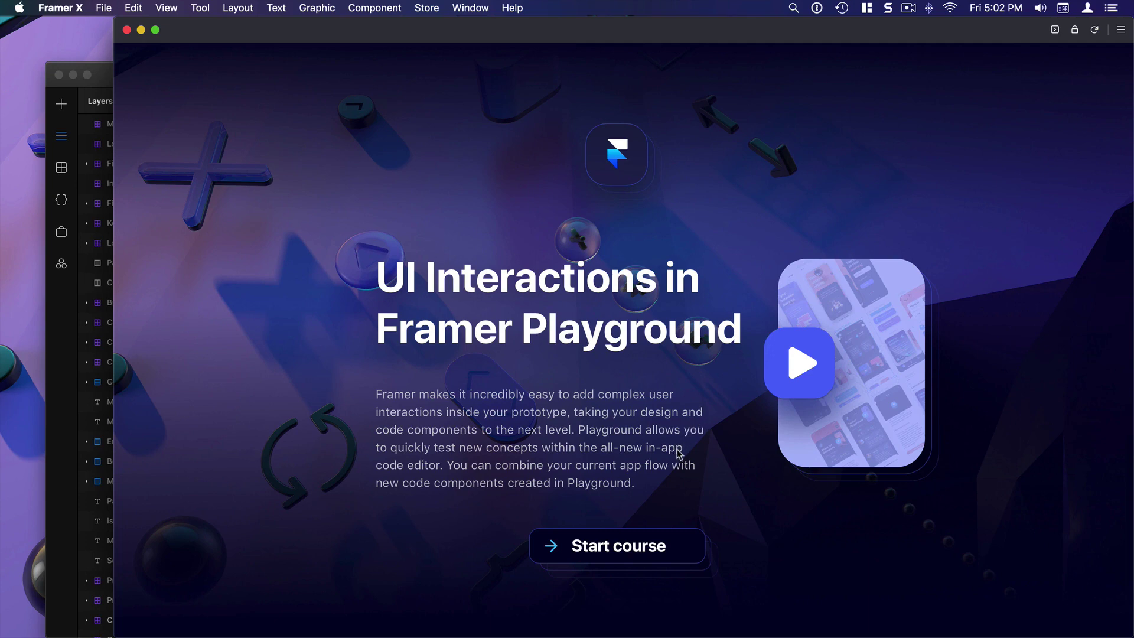
pyautogui.scroll(-5, 679, 454)
pyautogui.scroll(3, 717, 352)
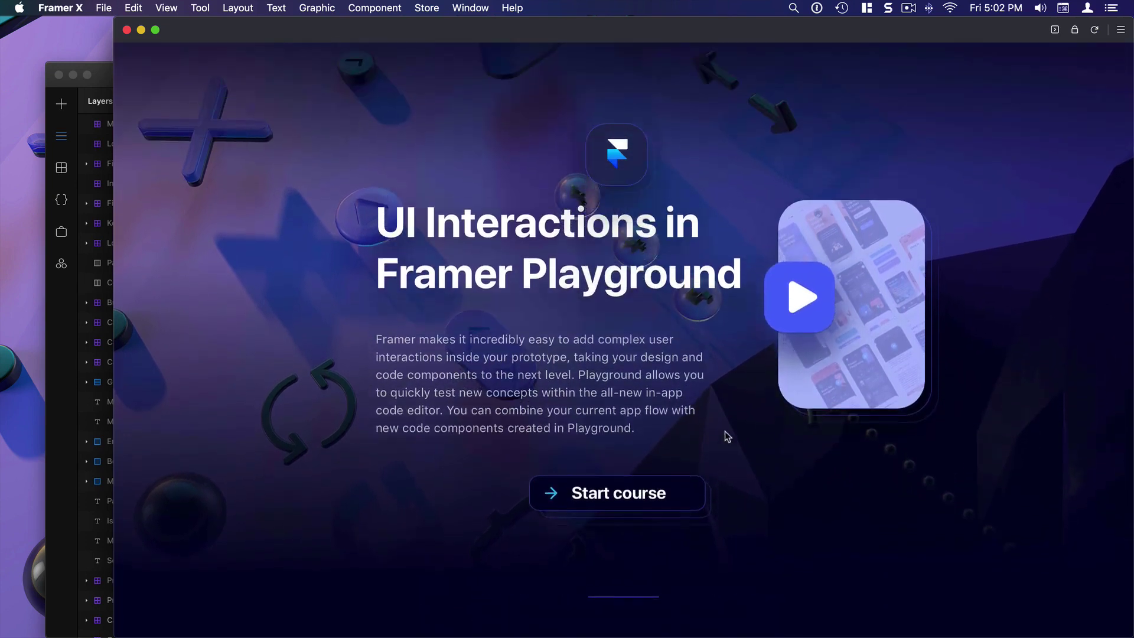
pyautogui.scroll(2, 727, 437)
pyautogui.scroll(-6, 711, 397)
pyautogui.scroll(6, 731, 334)
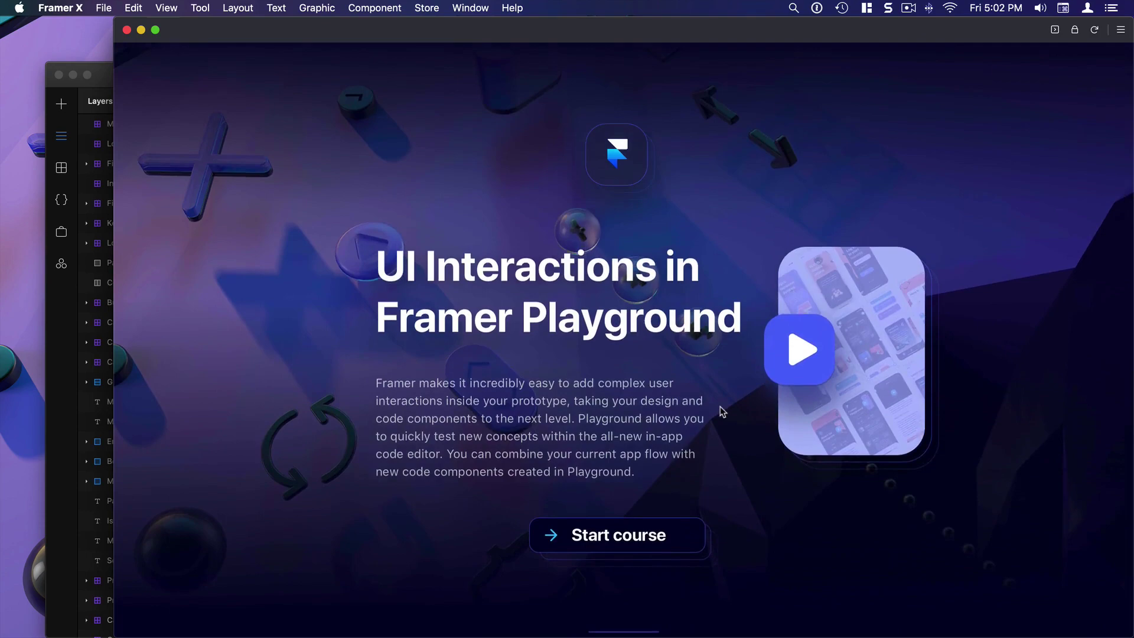
pyautogui.scroll(-6, 727, 390)
pyautogui.scroll(6, 747, 384)
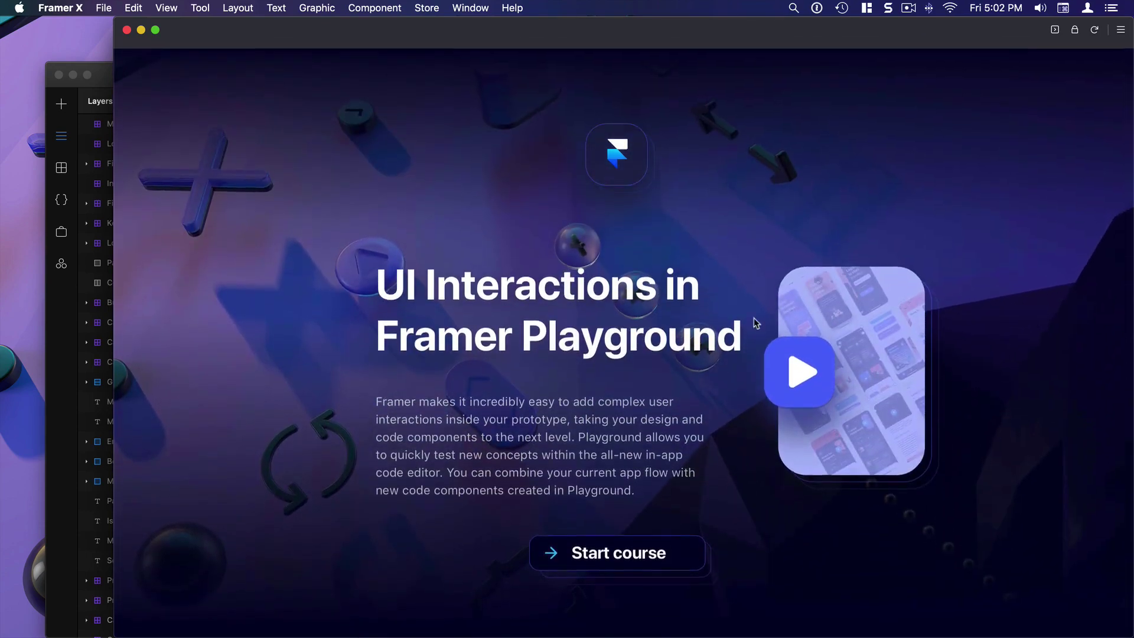
pyautogui.scroll(-1, 768, 384)
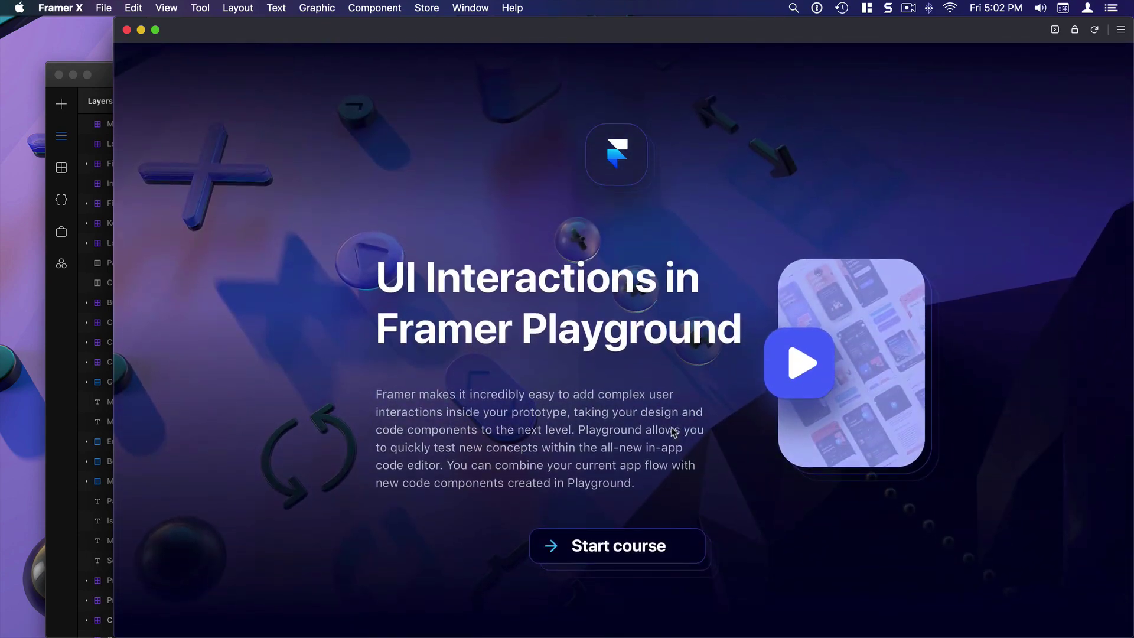
pyautogui.scroll(-4, 696, 384)
pyautogui.scroll(2, 753, 383)
pyautogui.scroll(-2, 756, 372)
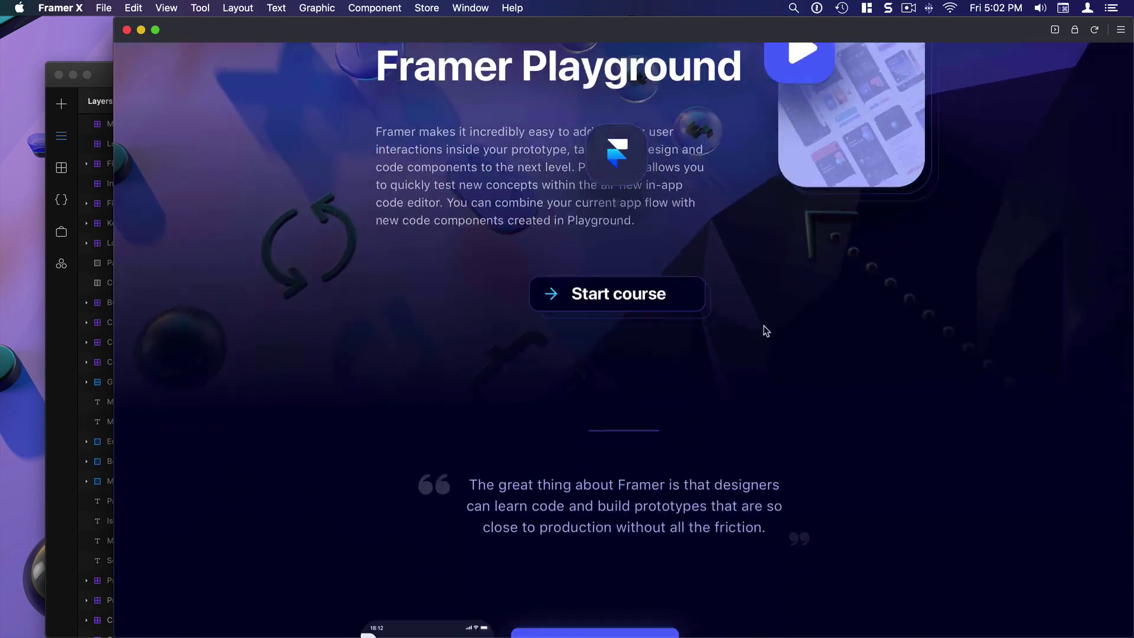
pyautogui.scroll(-5, 754, 354)
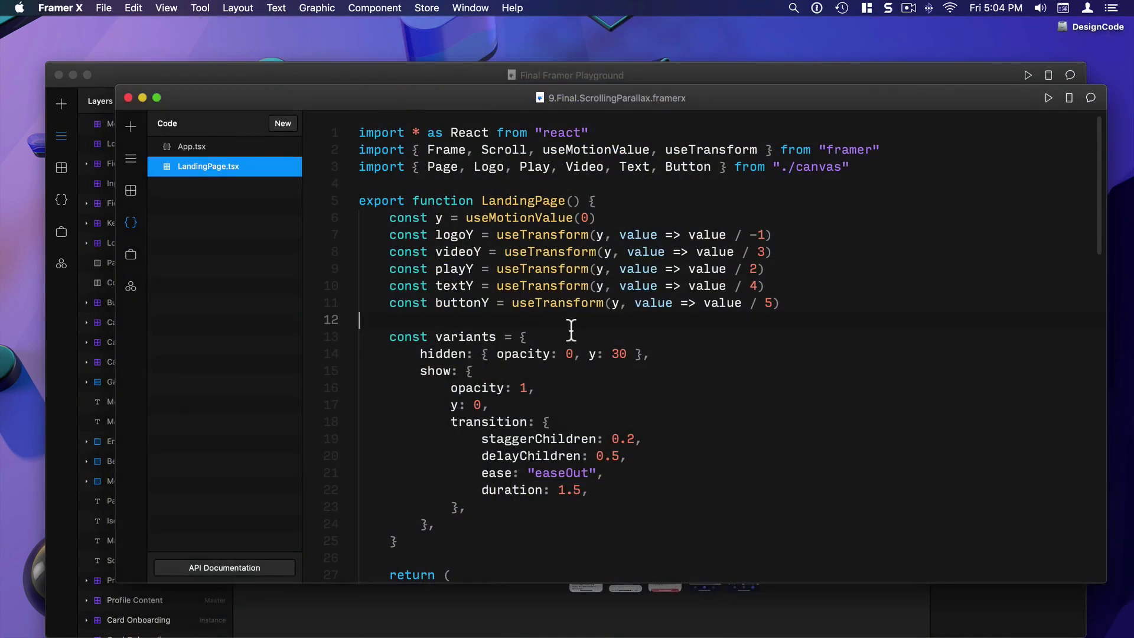
# Step: Examine the return block of LandingPage.tsx and highlight the video Frame's top, right and background properties
pyautogui.scroll(-12, 571, 330)
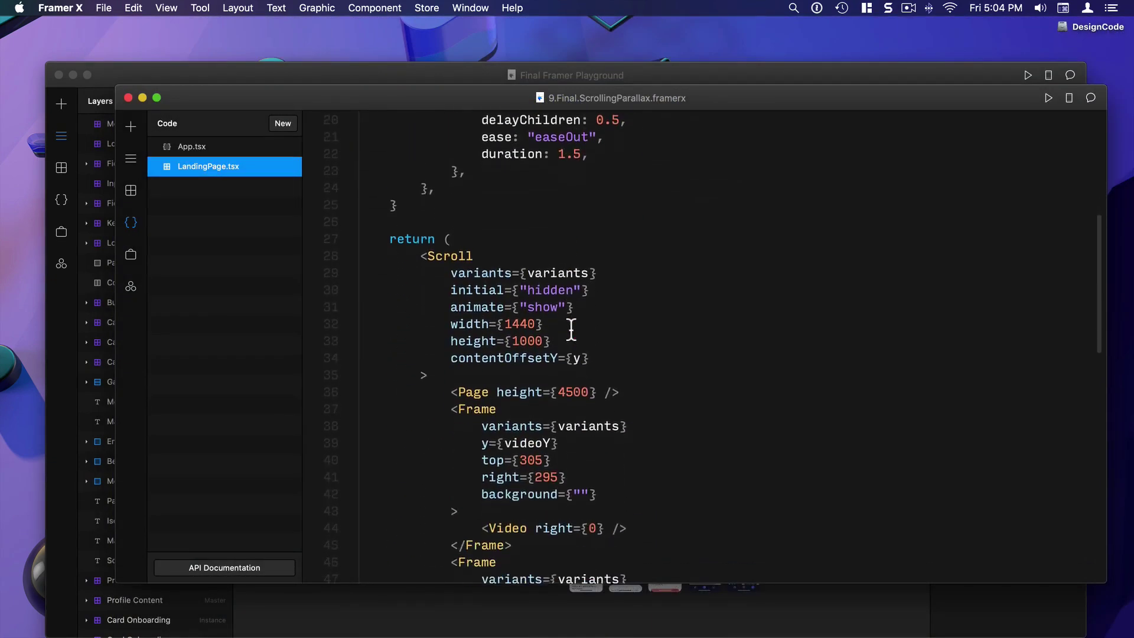
pyautogui.scroll(-3, 570, 329)
pyautogui.scroll(5, 571, 326)
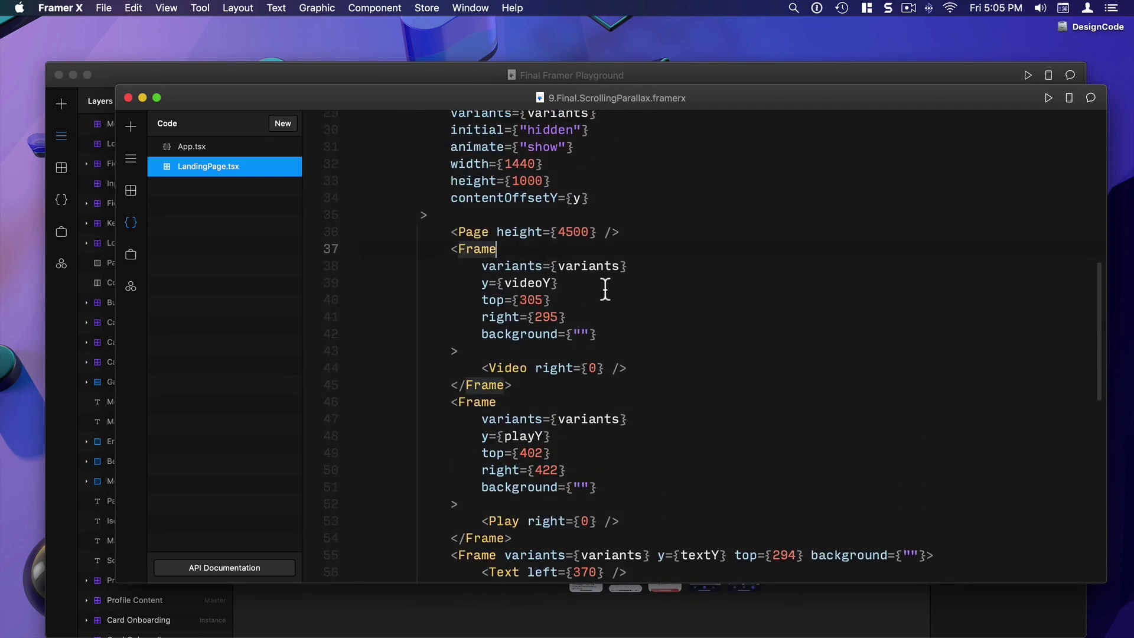
pyautogui.click(511, 254)
pyautogui.click(584, 332)
pyautogui.keyDown('shift'); pyautogui.click(481, 301); pyautogui.keyUp('shift')
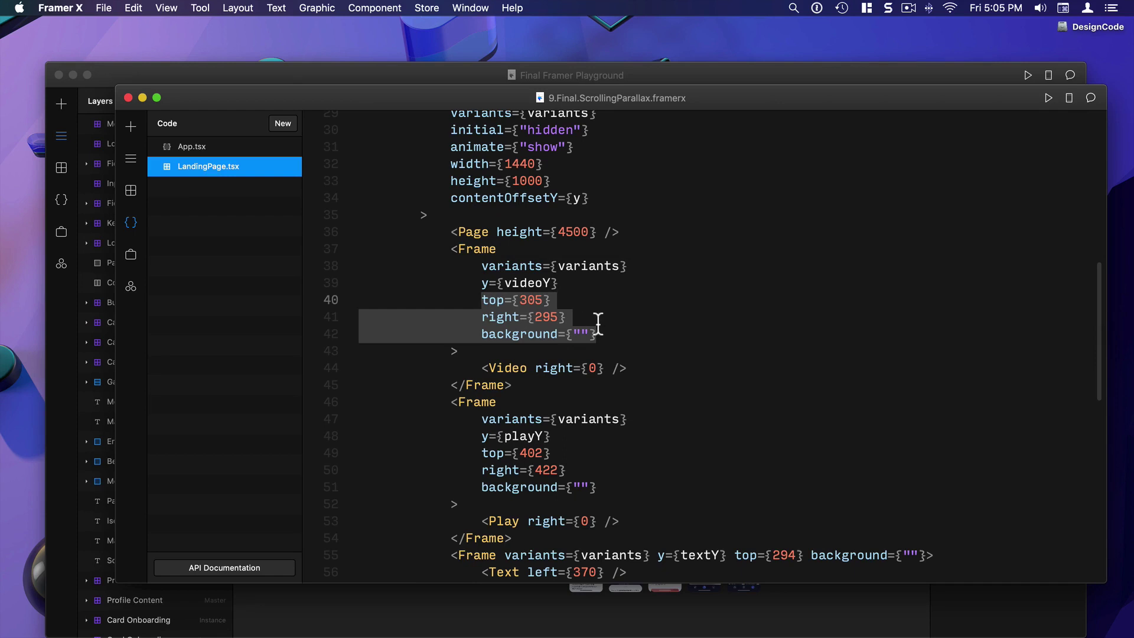
pyautogui.click(495, 301)
pyautogui.click(519, 317)
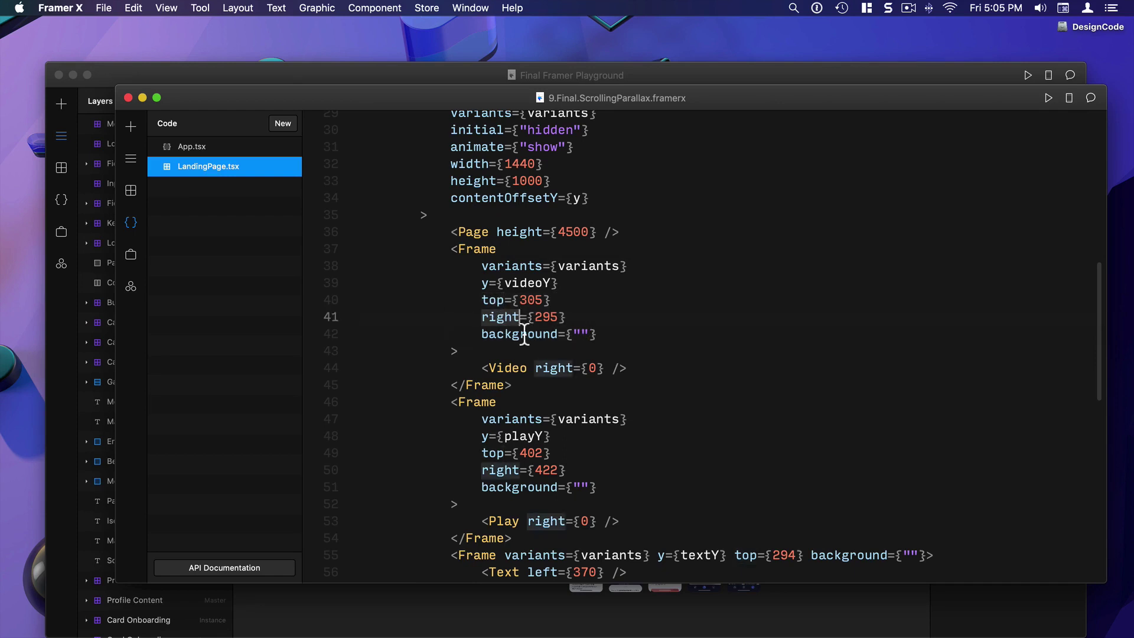
pyautogui.click(524, 335)
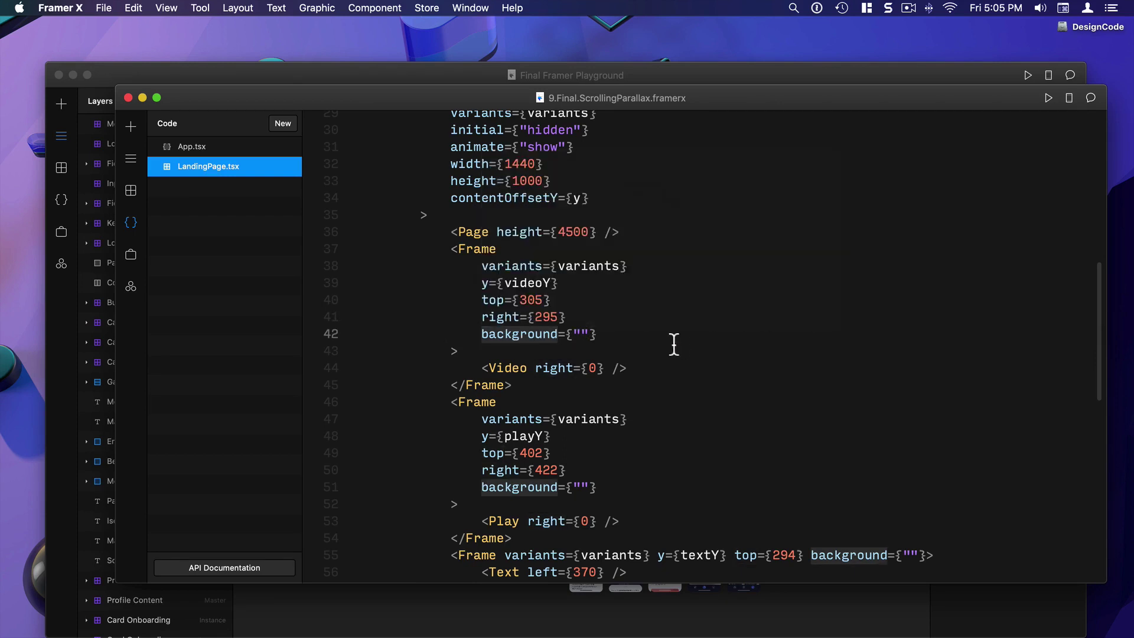
# Step: Point out the variants and y={videoY} properties on the Frame that wraps the Video component
pyautogui.click(542, 267)
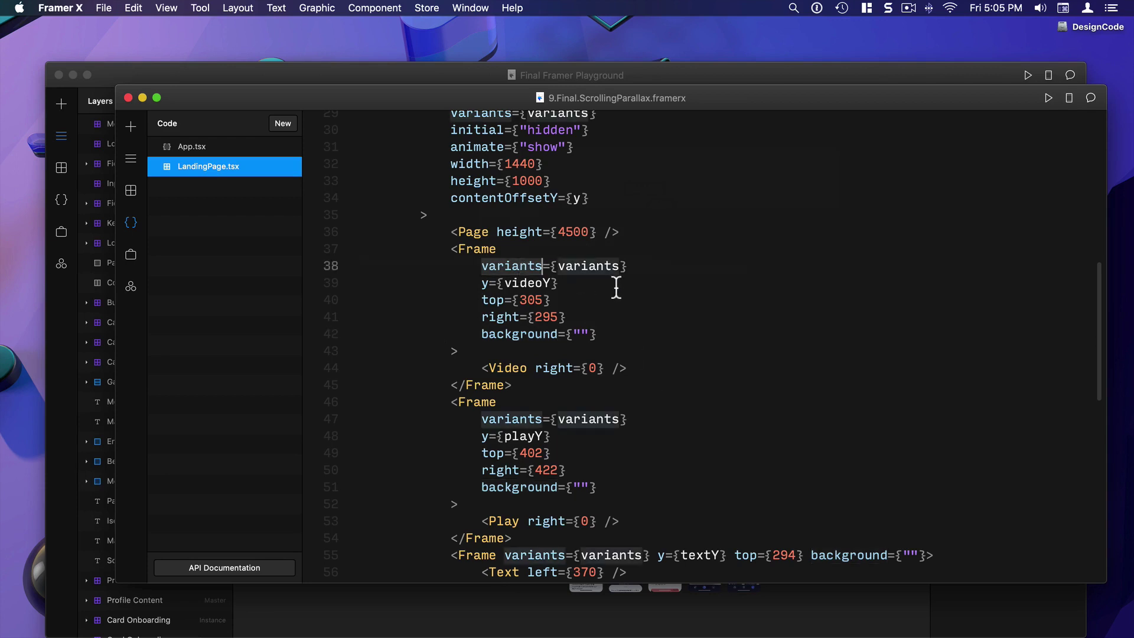
pyautogui.click(603, 288)
pyautogui.click(653, 269)
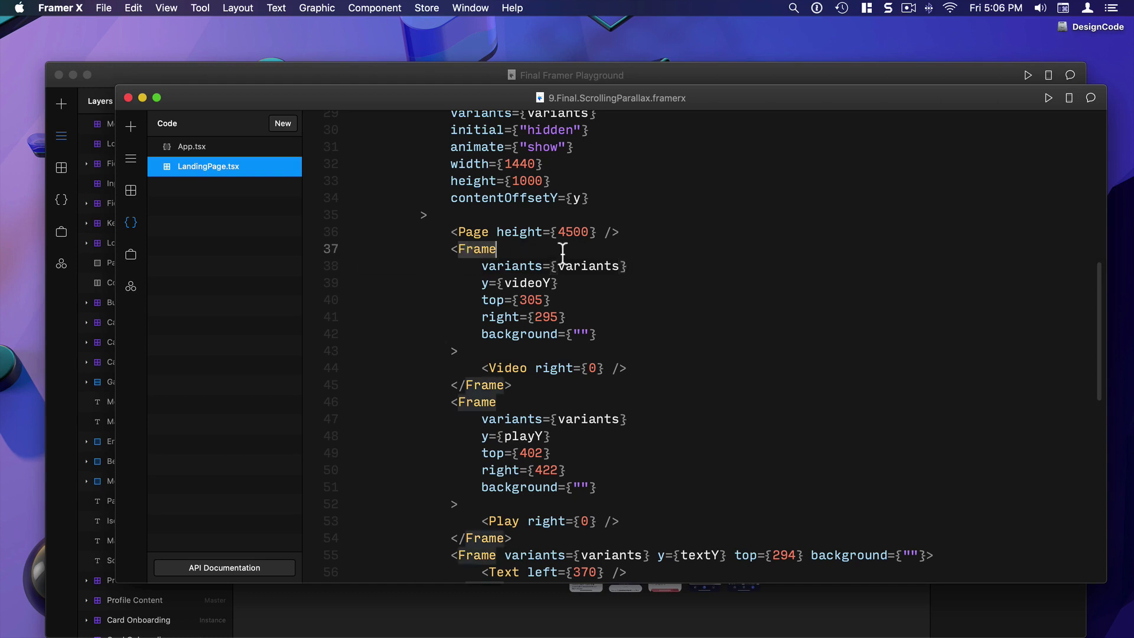
pyautogui.click(726, 323)
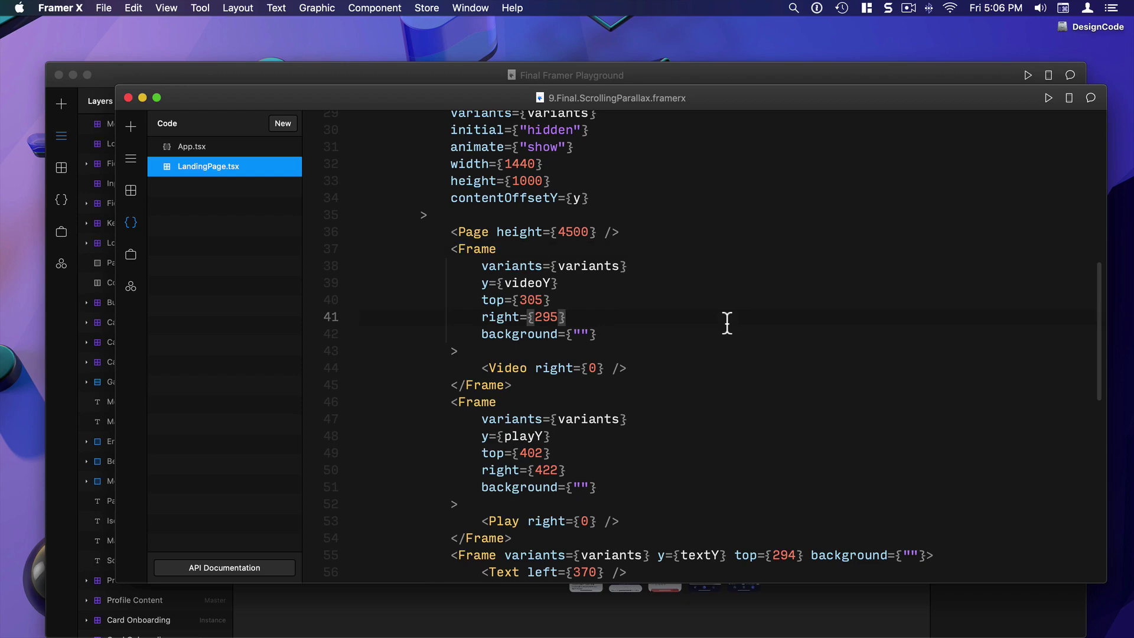
pyautogui.click(726, 333)
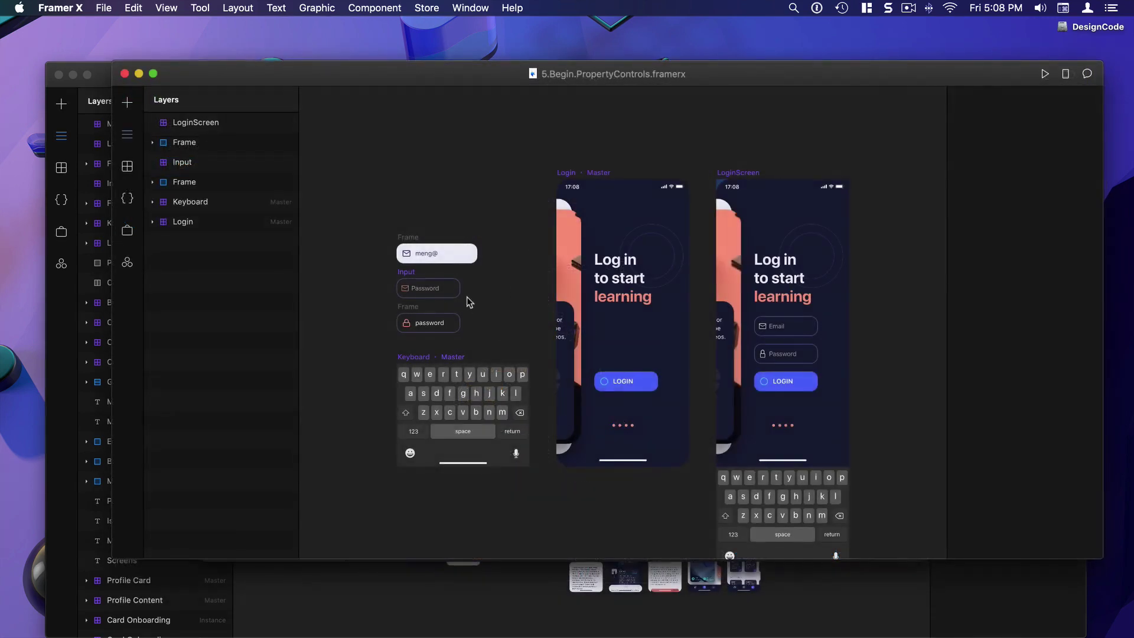
# Step: Select the Input component with the Password placeholder in 5.Begin.PropertyControls.framerx and open its code at the return block
pyautogui.click(444, 292)
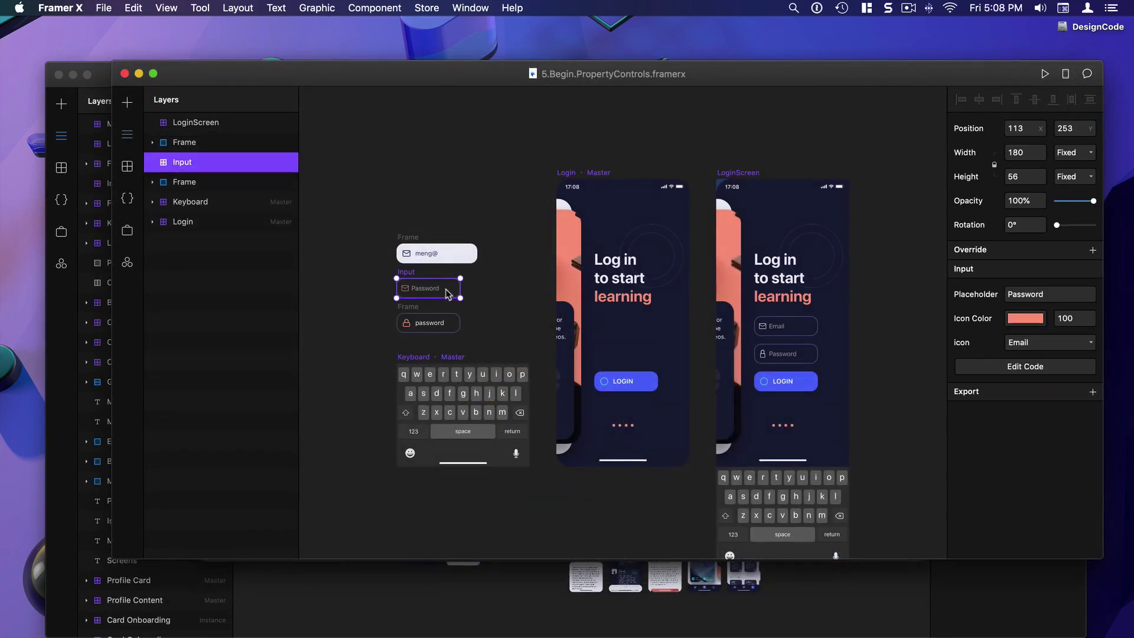
pyautogui.click(1026, 366)
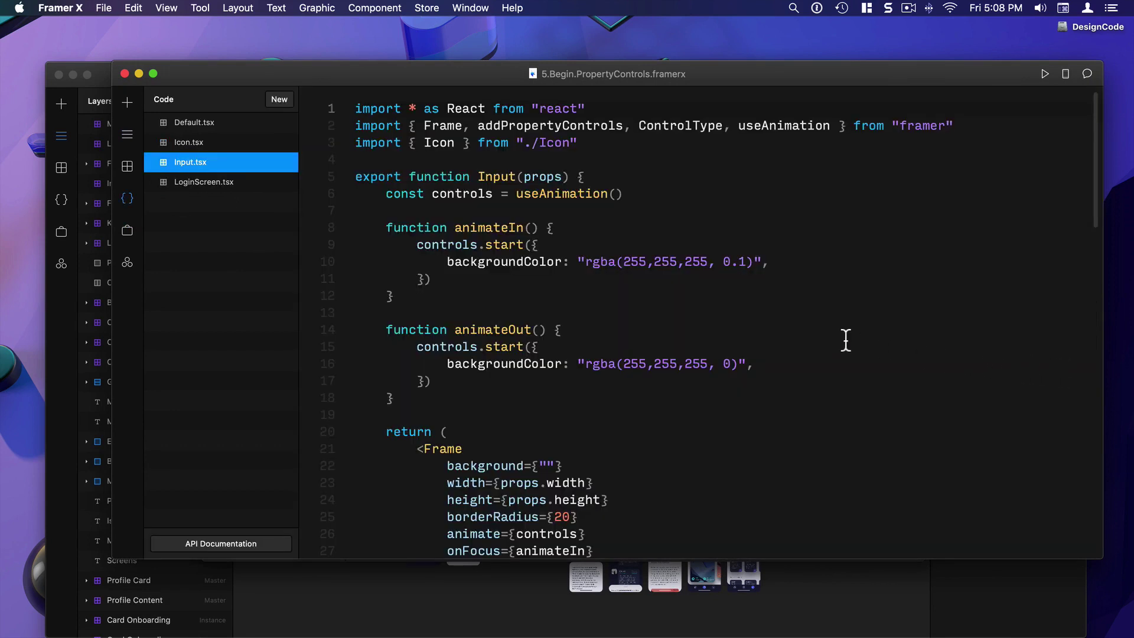
pyautogui.scroll(-10, 579, 302)
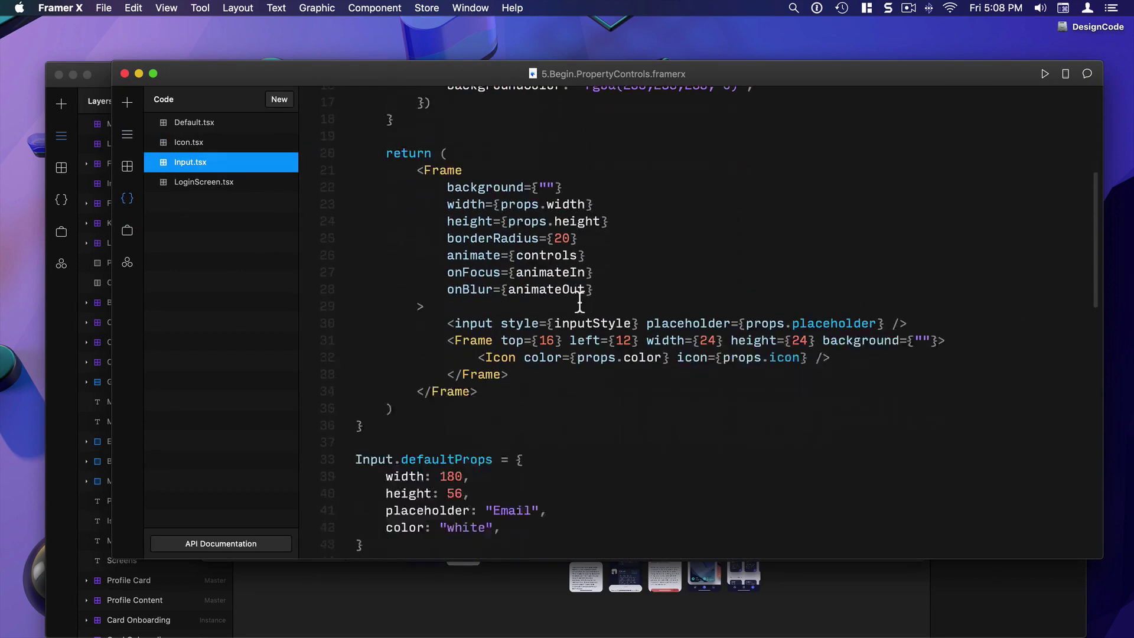
# Step: Highlight the input element line with its style and placeholder properties in Input.tsx, including the input tag name
pyautogui.click(447, 257)
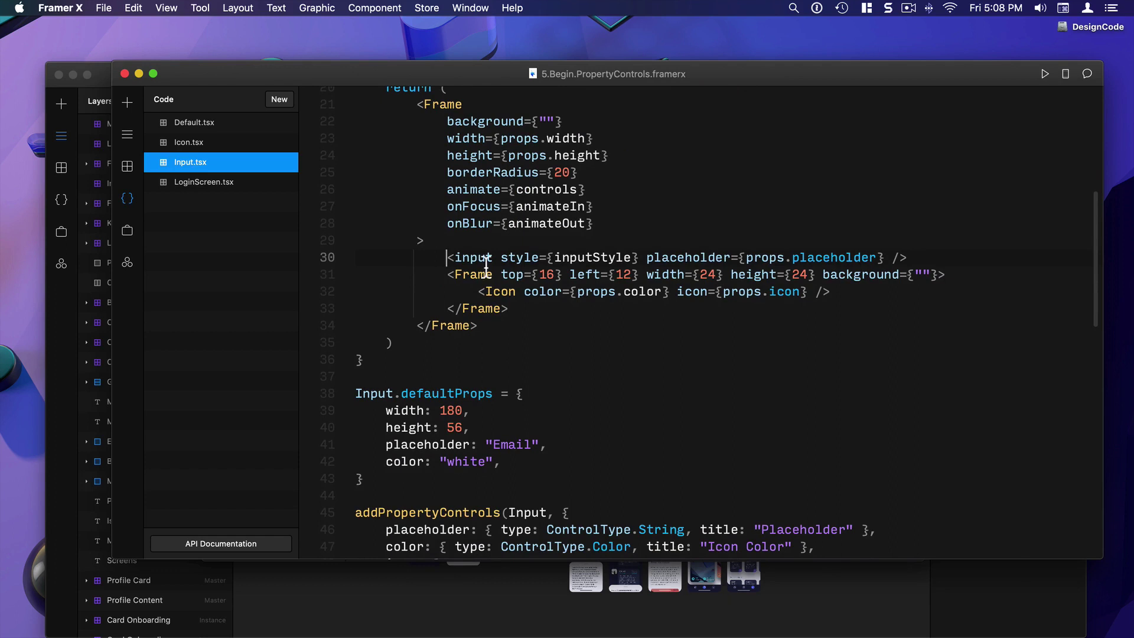
pyautogui.keyDown('shift'); pyautogui.click(924, 260); pyautogui.keyUp('shift')
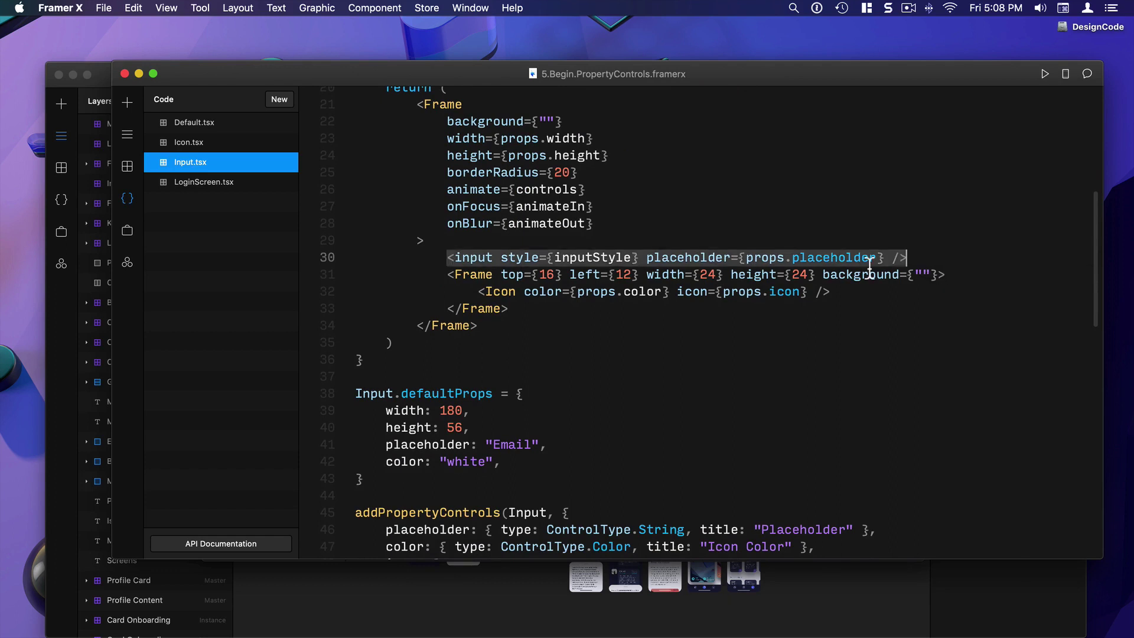
pyautogui.doubleClick(473, 260)
pyautogui.scroll(3, 526, 270)
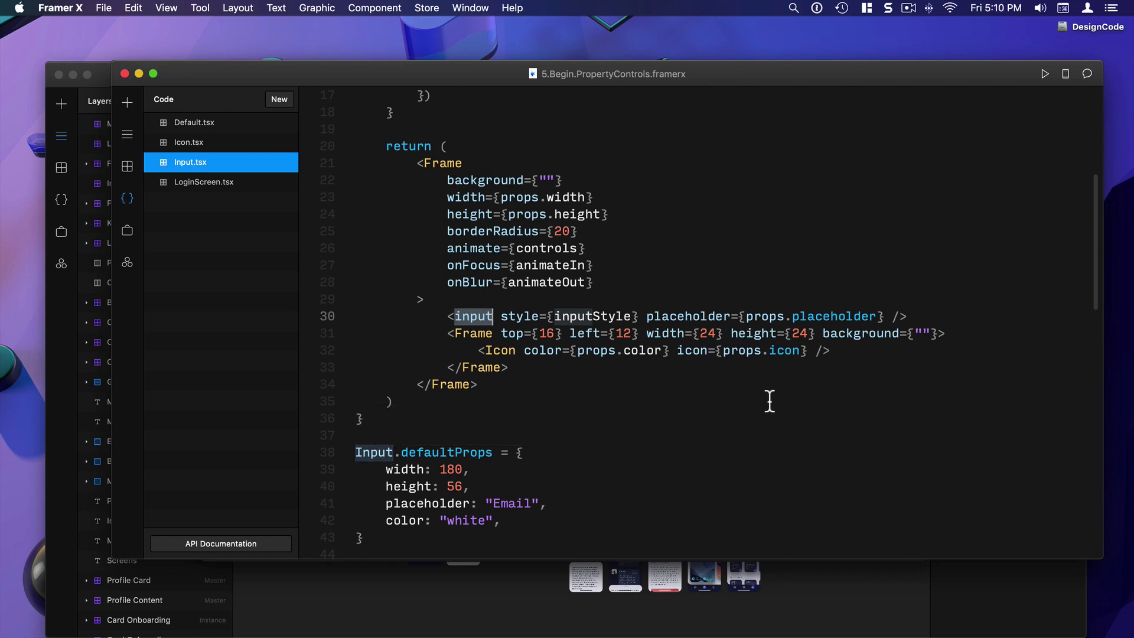
pyautogui.moveTo(718, 324)
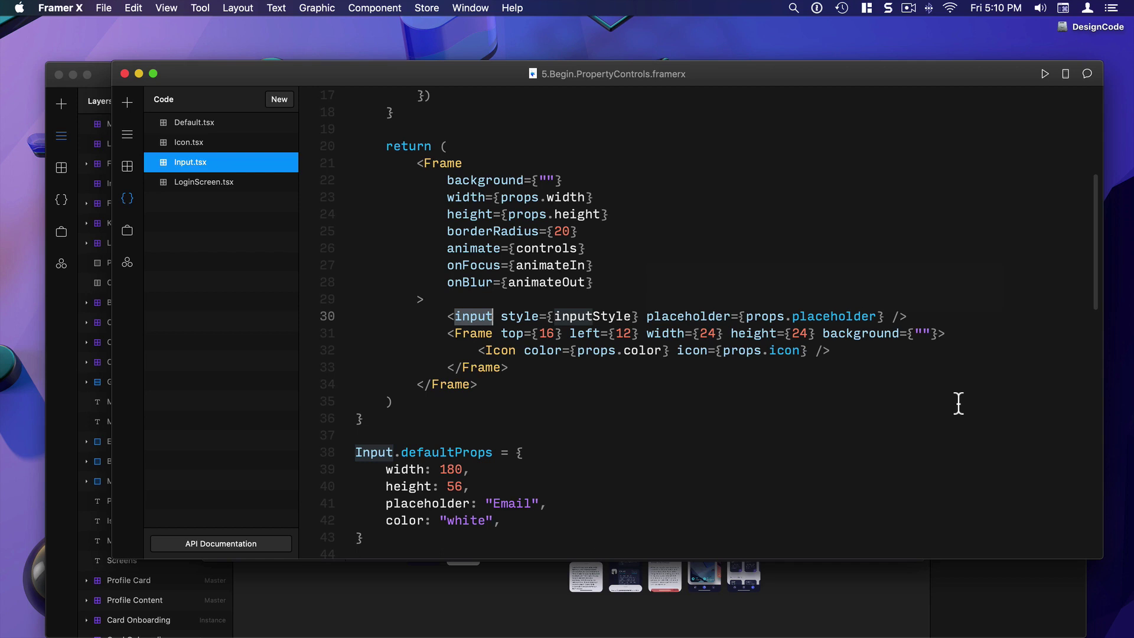
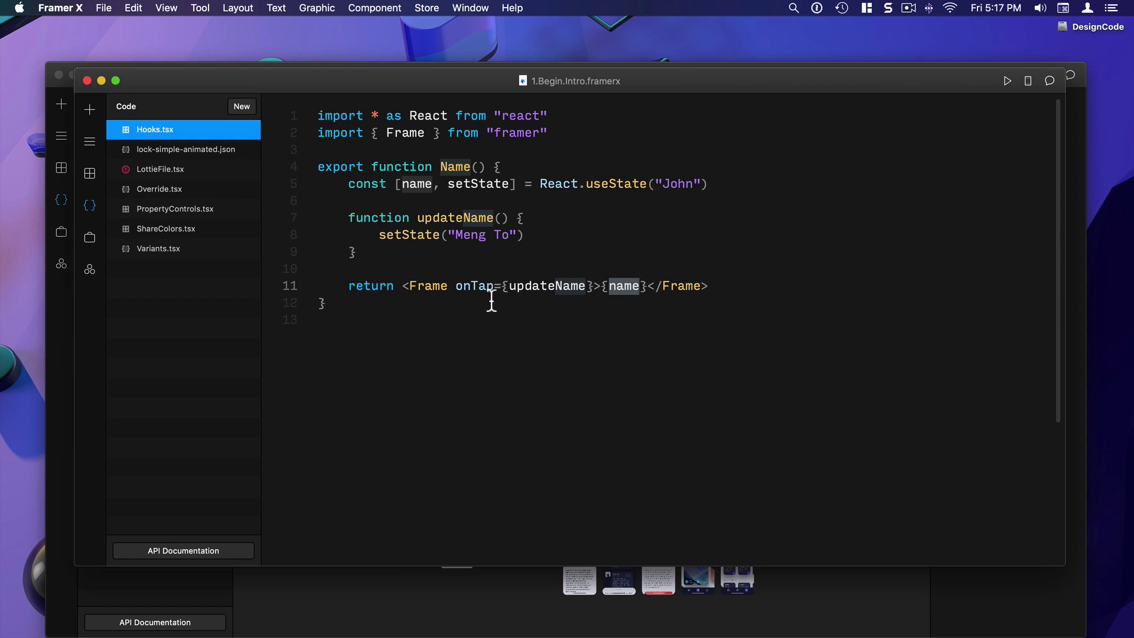
# Step: Point out the onTap property of the returned Frame in Hooks.tsx of 1.Begin.Intro.framerx
pyautogui.click(471, 286)
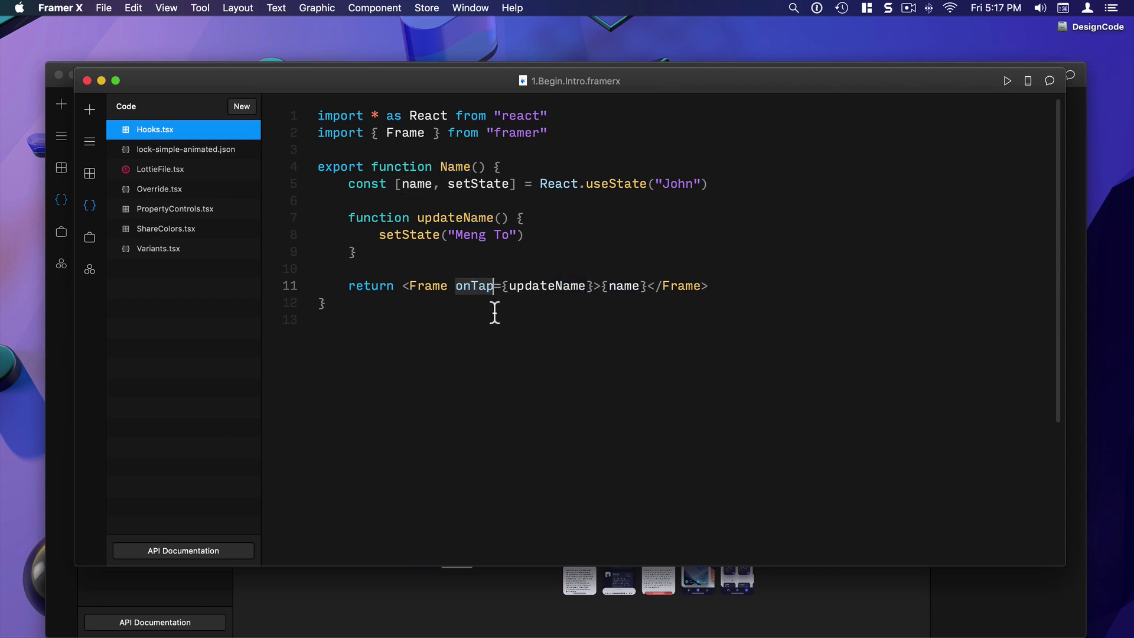
# Step: Point out the updateName handler on the Frame, its function definition and the setState line inside it
pyautogui.click(534, 287)
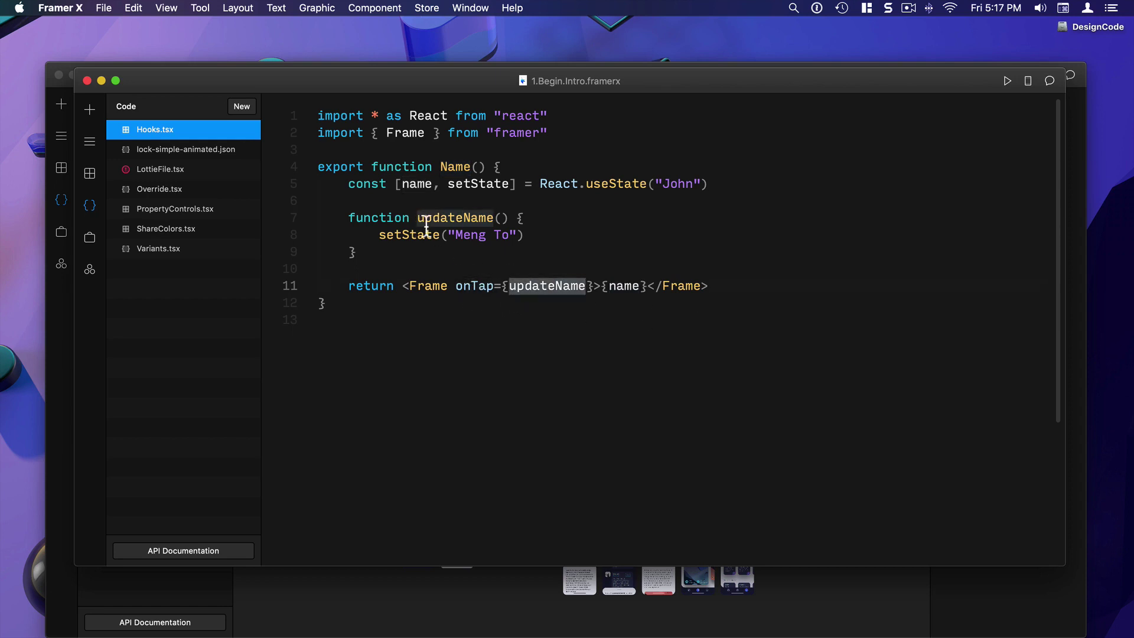
pyautogui.click(494, 218)
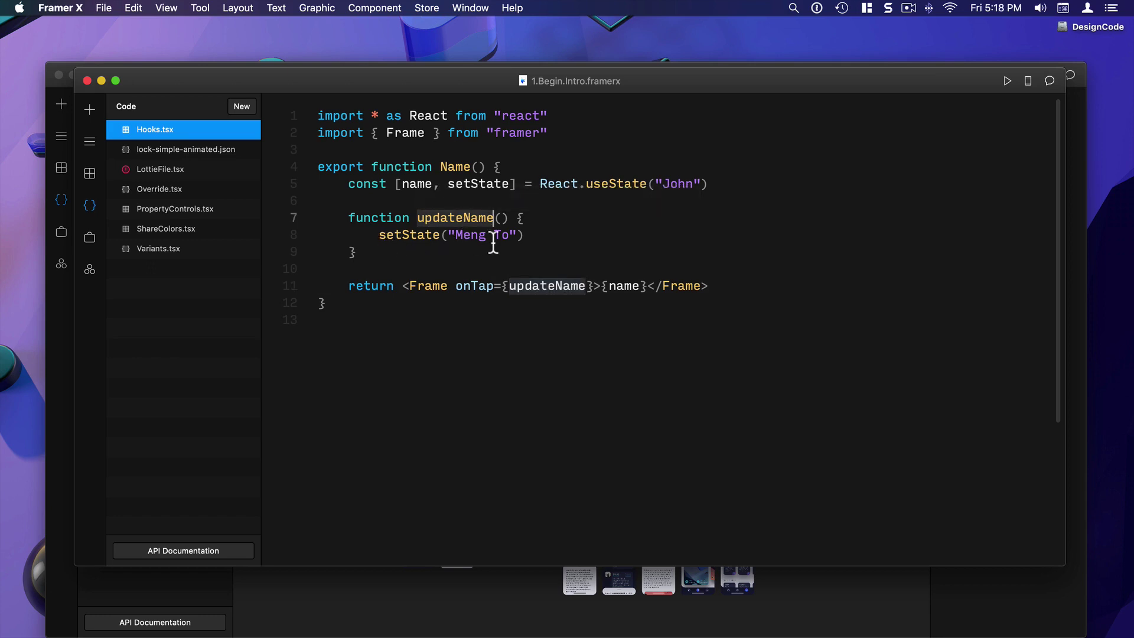
pyautogui.click(558, 239)
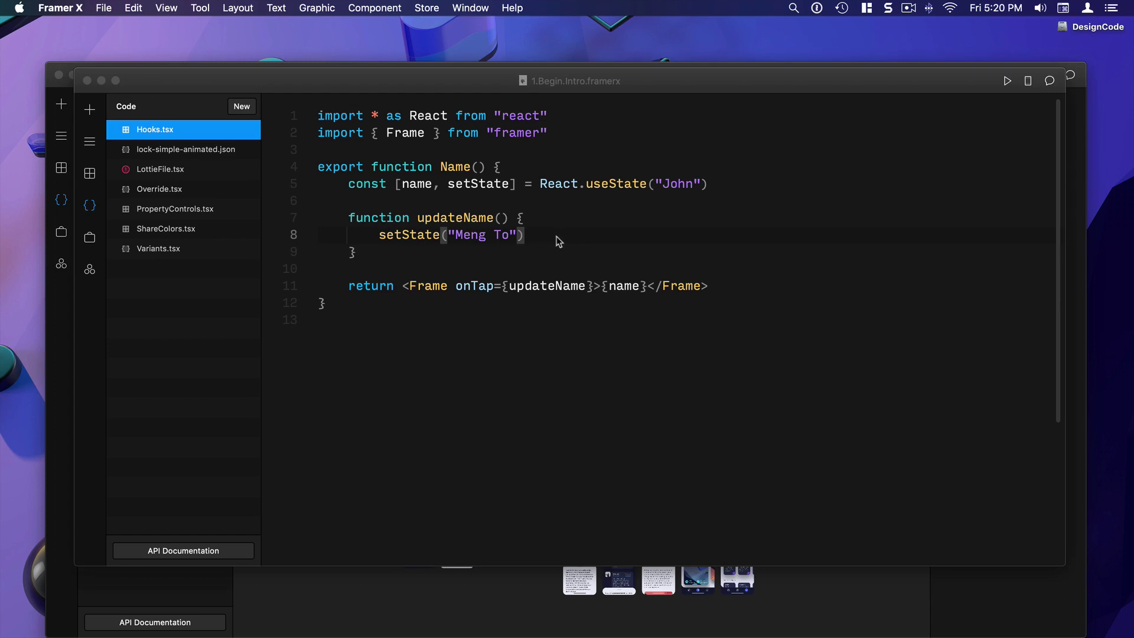
pyautogui.click(557, 237)
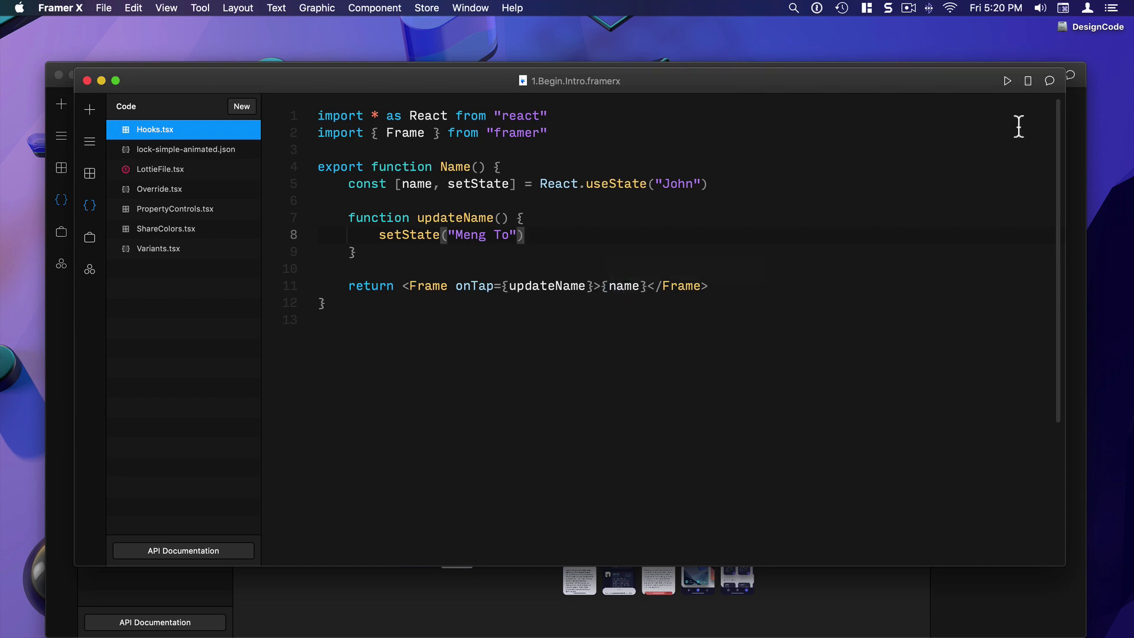
# Step: Preview the Hooks.tsx component and place the preview window beside the code, keeping the updateName function visible
pyautogui.click(1008, 81)
pyautogui.moveTo(931, 95); pyautogui.dragTo(781, 124)
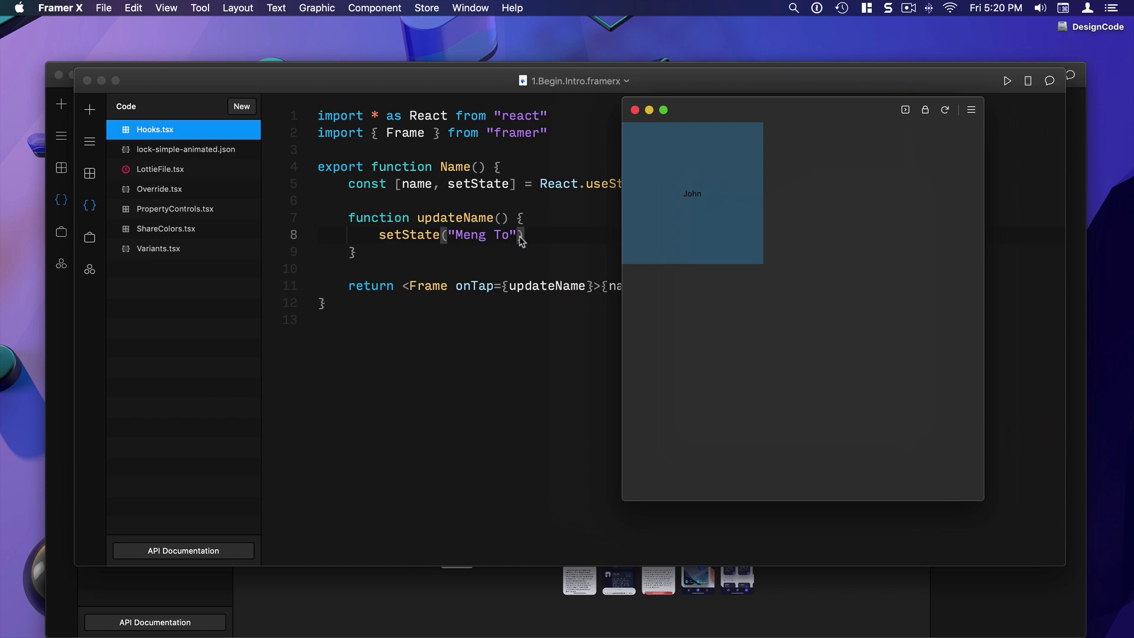
pyautogui.moveTo(697, 110); pyautogui.dragTo(763, 110)
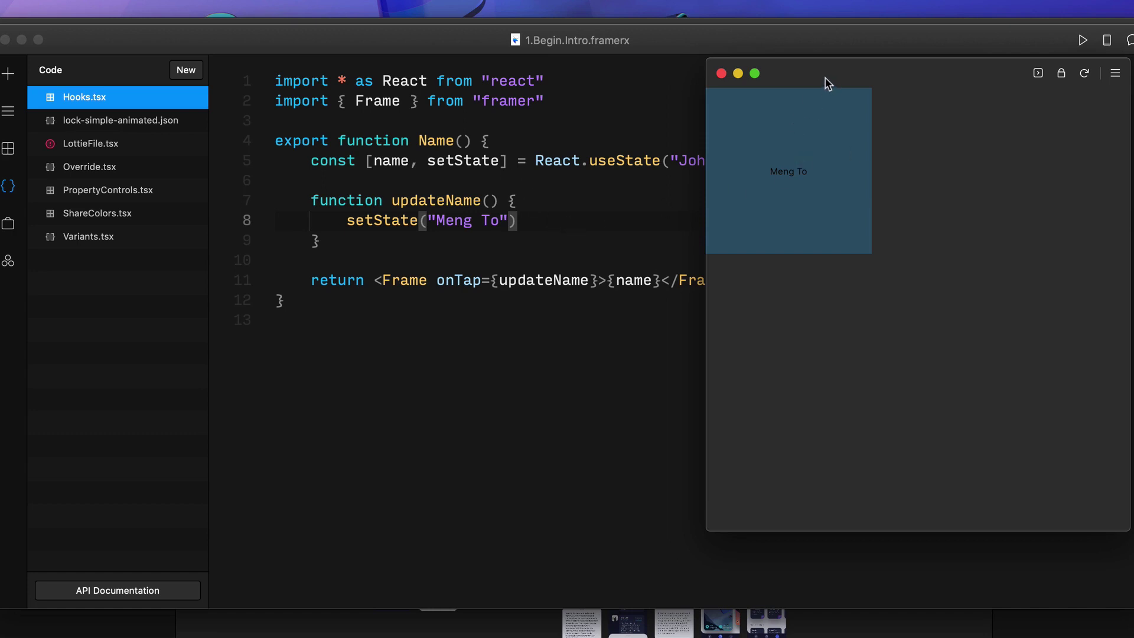
pyautogui.moveTo(825, 78); pyautogui.dragTo(845, 79)
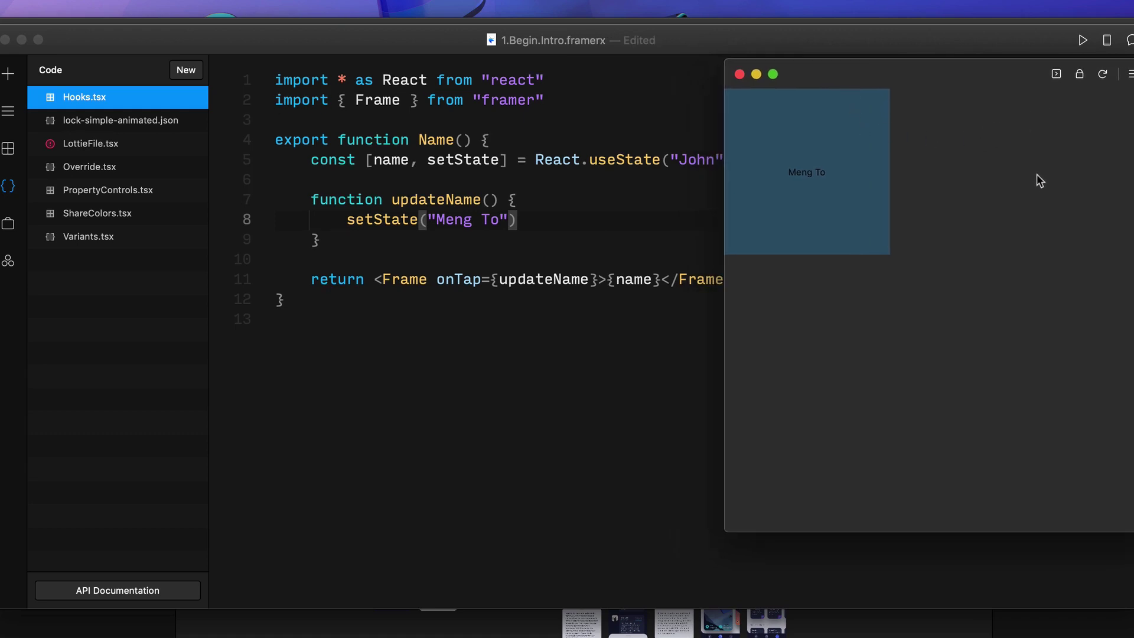
# Step: Delete the first word of the setState string in updateName, save the file, and tap the frame in the preview
pyautogui.doubleClick(453, 219)
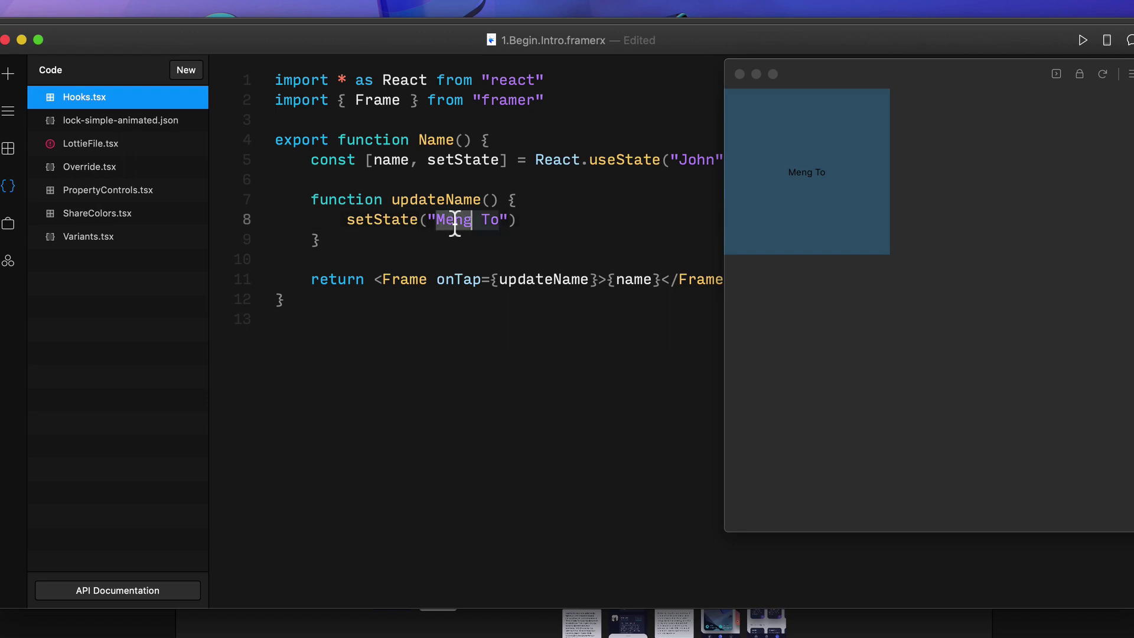
pyautogui.press('BackSpace')
pyautogui.press('Delete')
pyautogui.press('super+s')
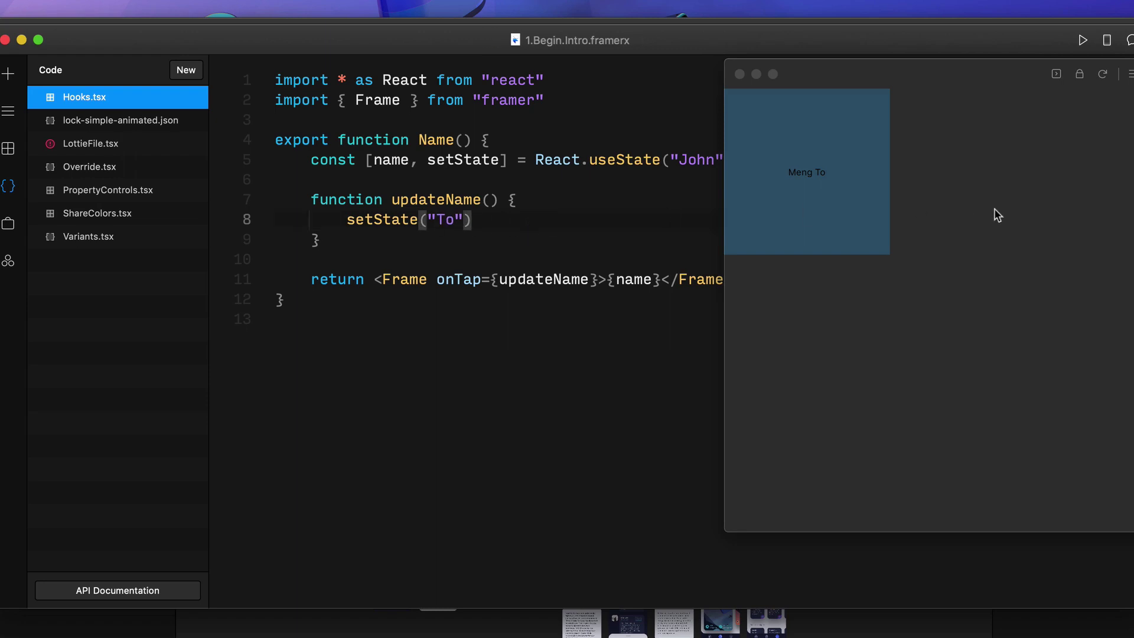
pyautogui.click(839, 201)
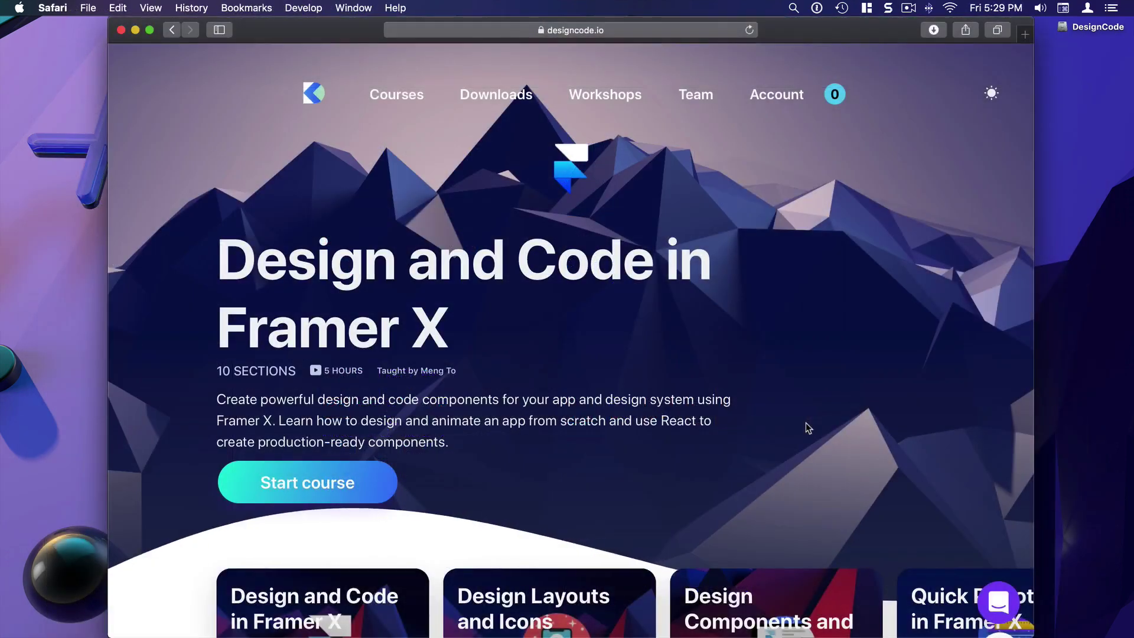
# Step: In Safari, look over the Design and Code in Framer X course page on designcode.io and its section cards
pyautogui.scroll(-1, 784, 410)
pyautogui.scroll(-3, 783, 410)
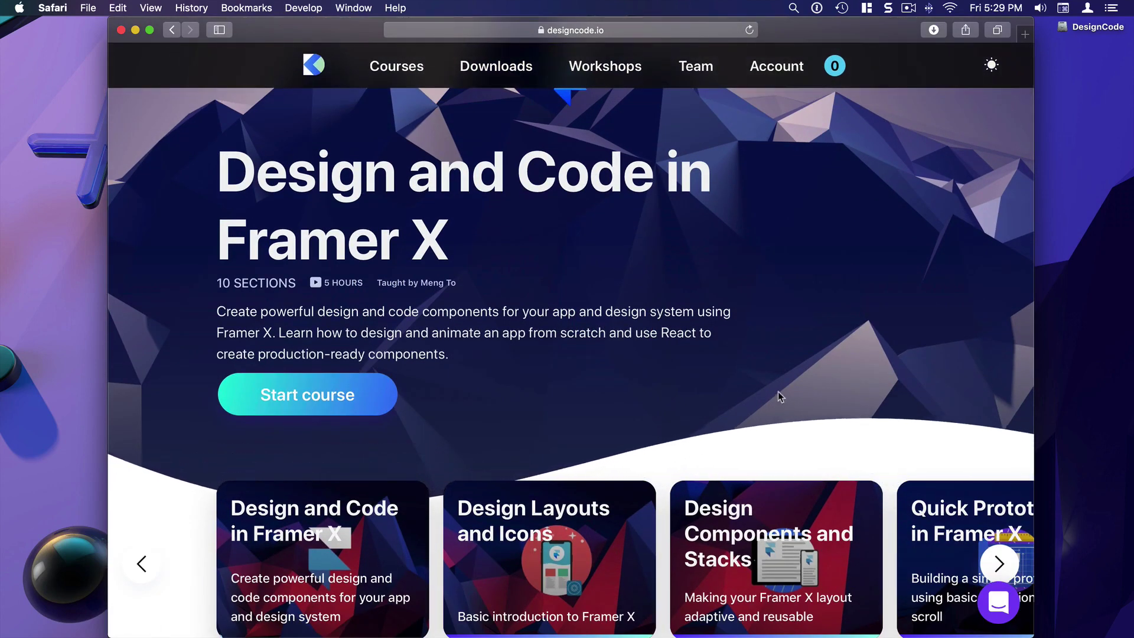
pyautogui.scroll(-2, 778, 391)
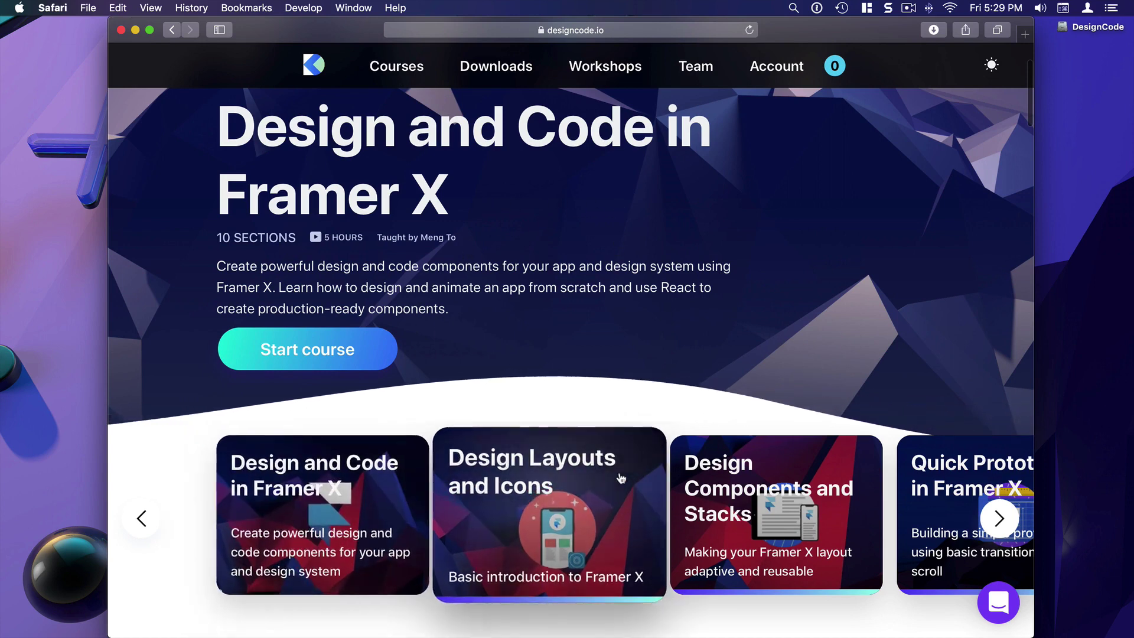
pyautogui.hscroll(5, 549, 473)
pyautogui.hscroll(-2, 616, 478)
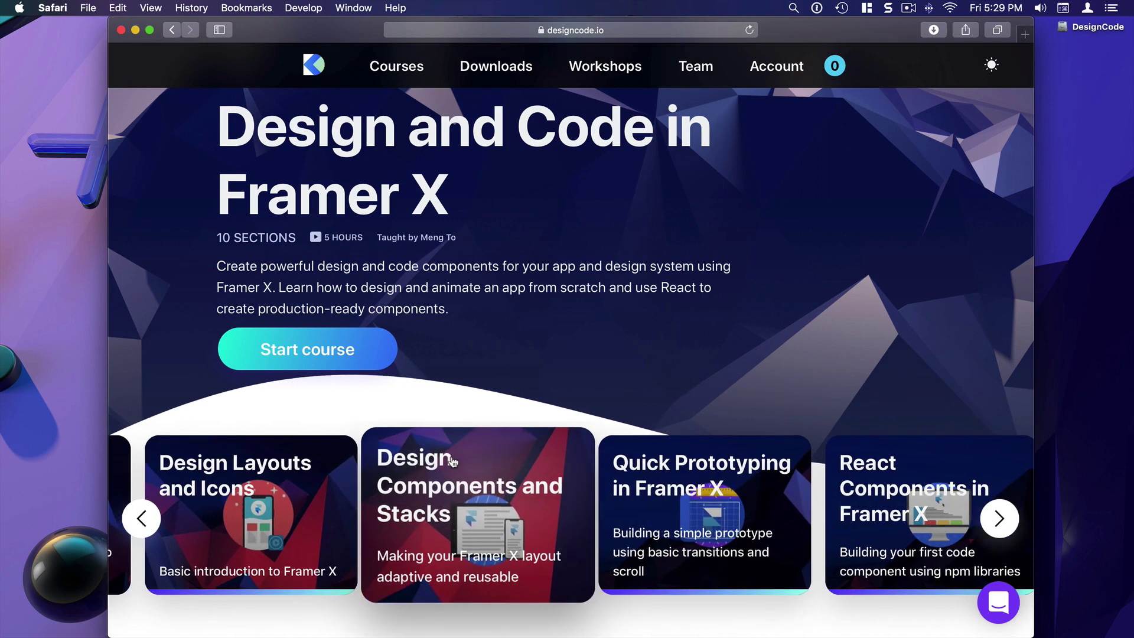
pyautogui.hscroll(3, 467, 462)
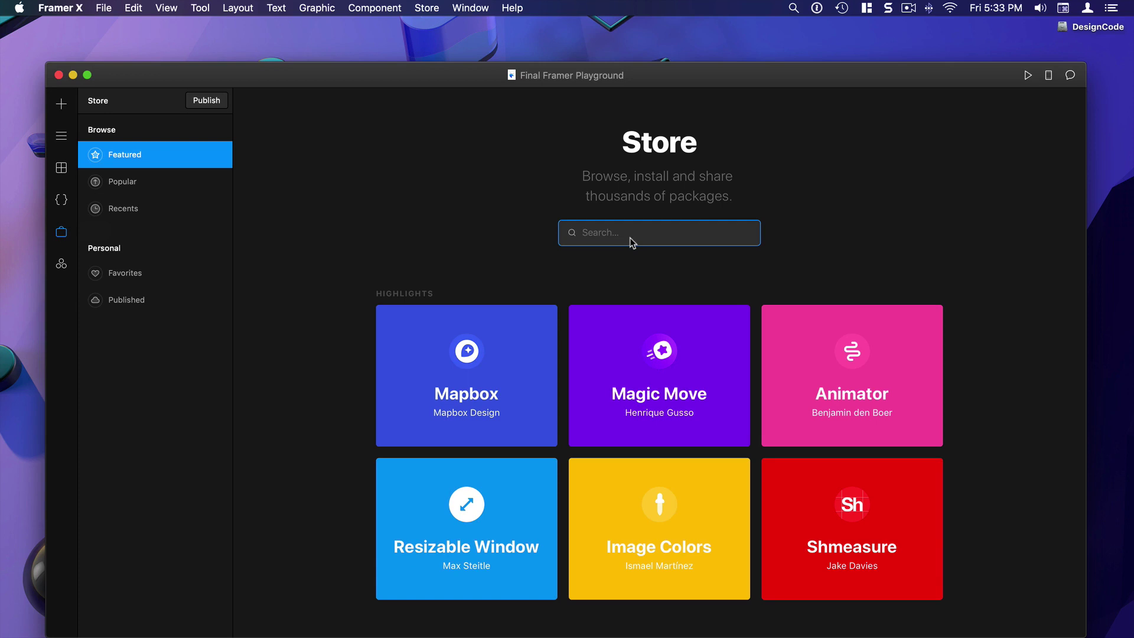
# Step: Search the Framer X store for "icon" and return to the layers of Final Framer Playground
pyautogui.write('icon')
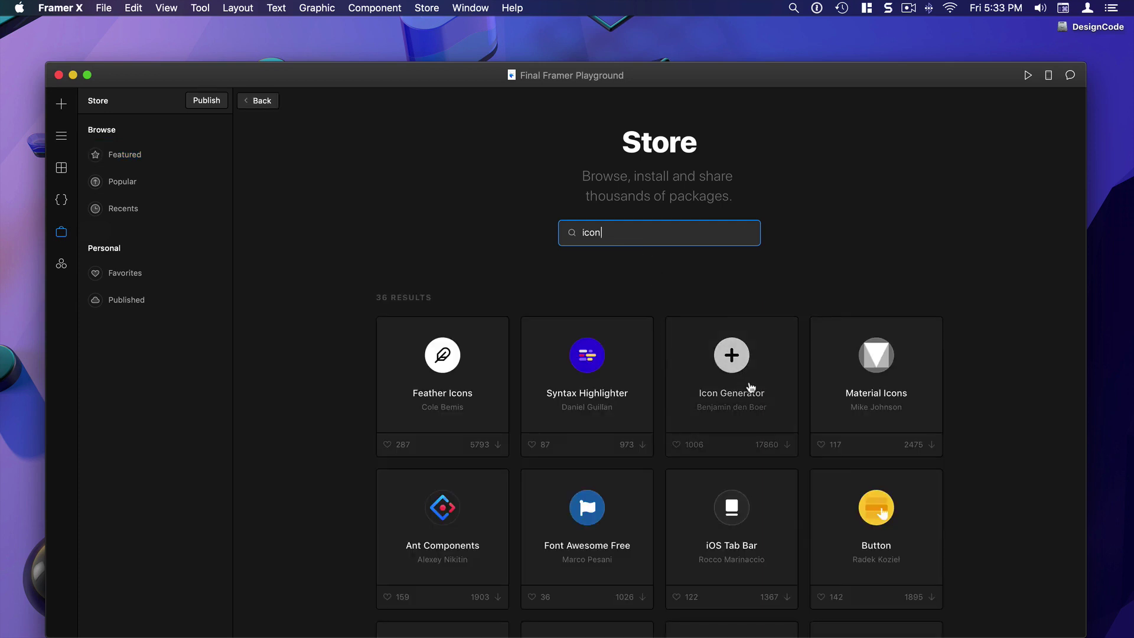
pyautogui.click(61, 136)
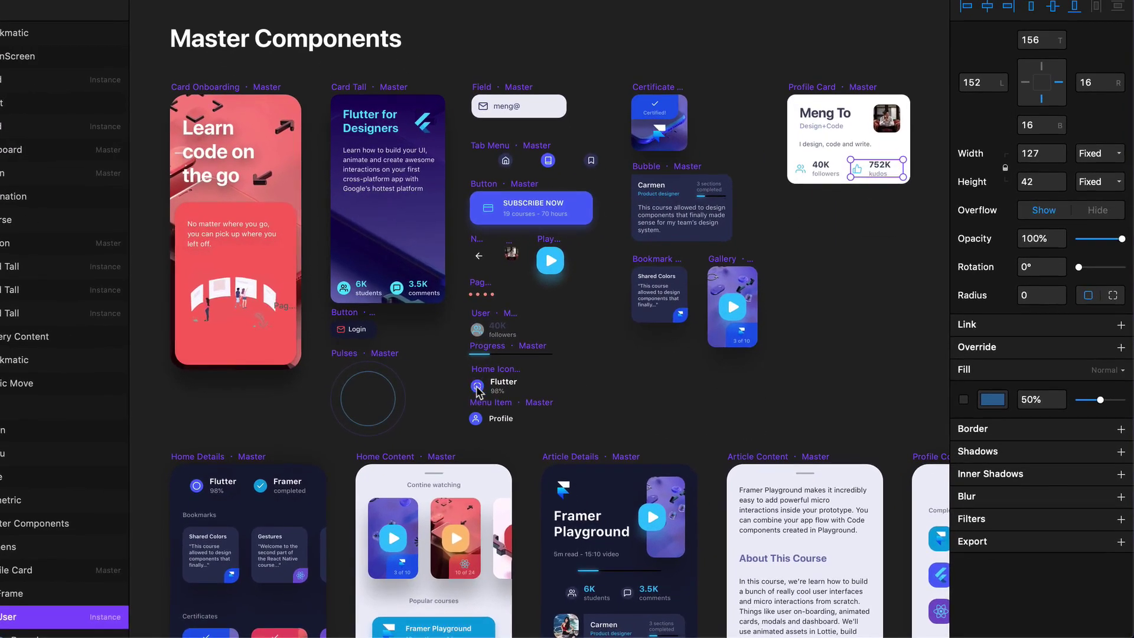
# Step: Change the Feather icon in the Home Icon master component from circle to square
pyautogui.click(530, 424)
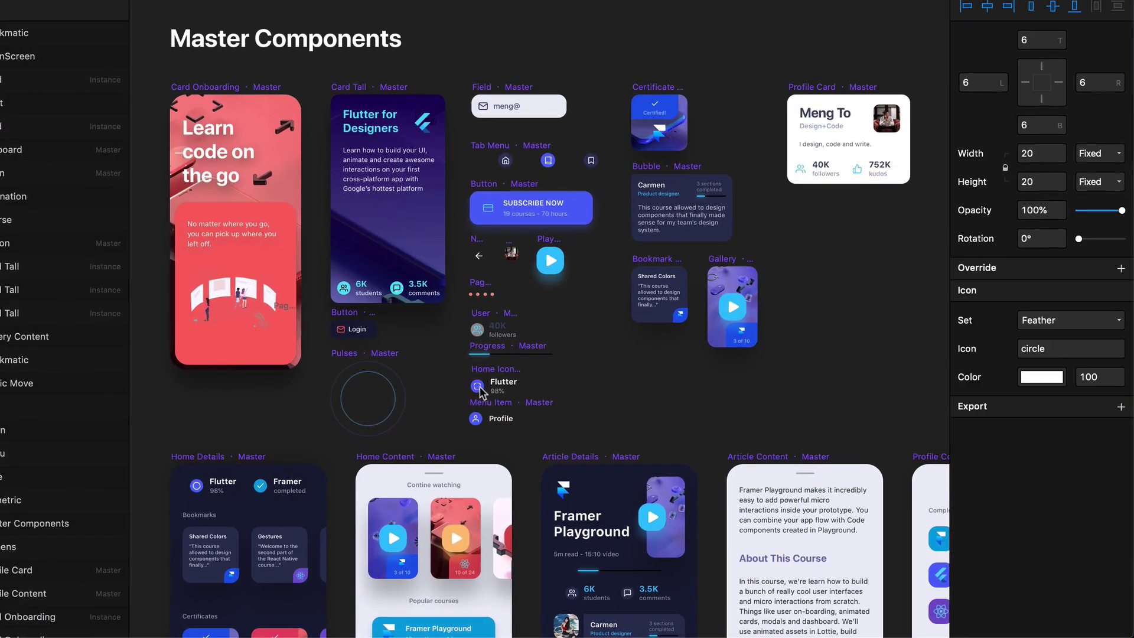
pyautogui.press('super+0')
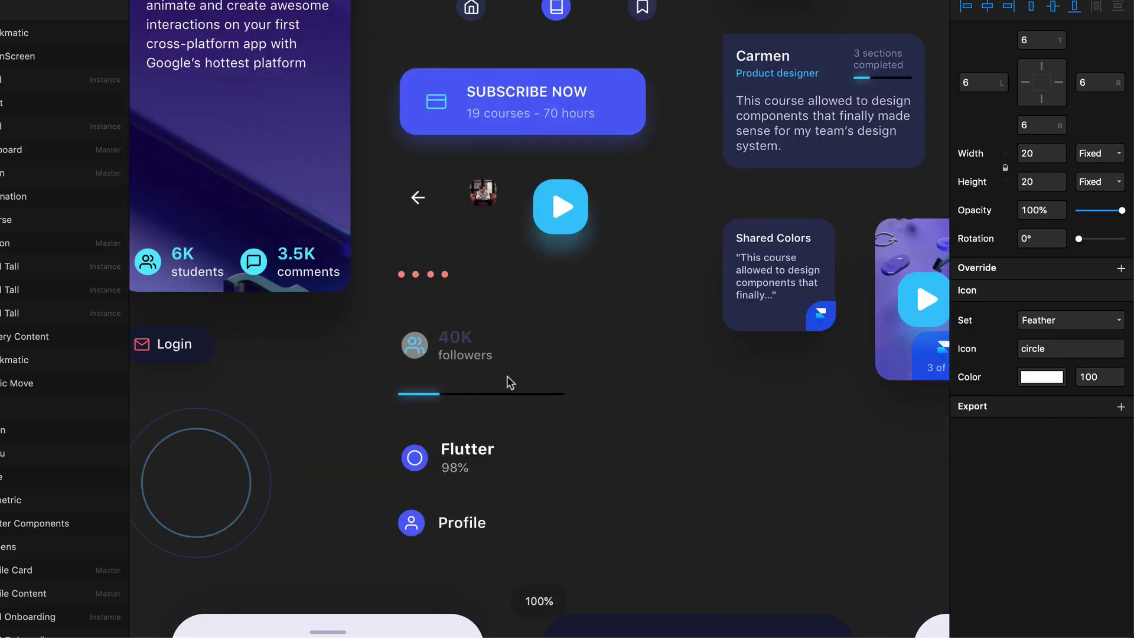
pyautogui.scroll(-3, 508, 378)
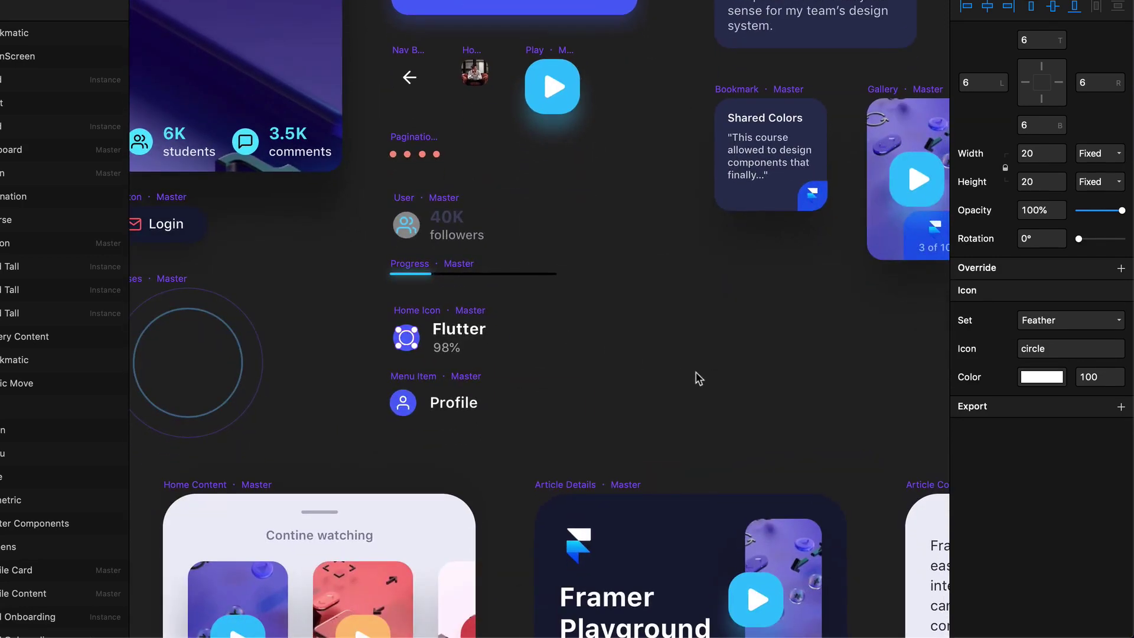
pyautogui.click(1062, 353)
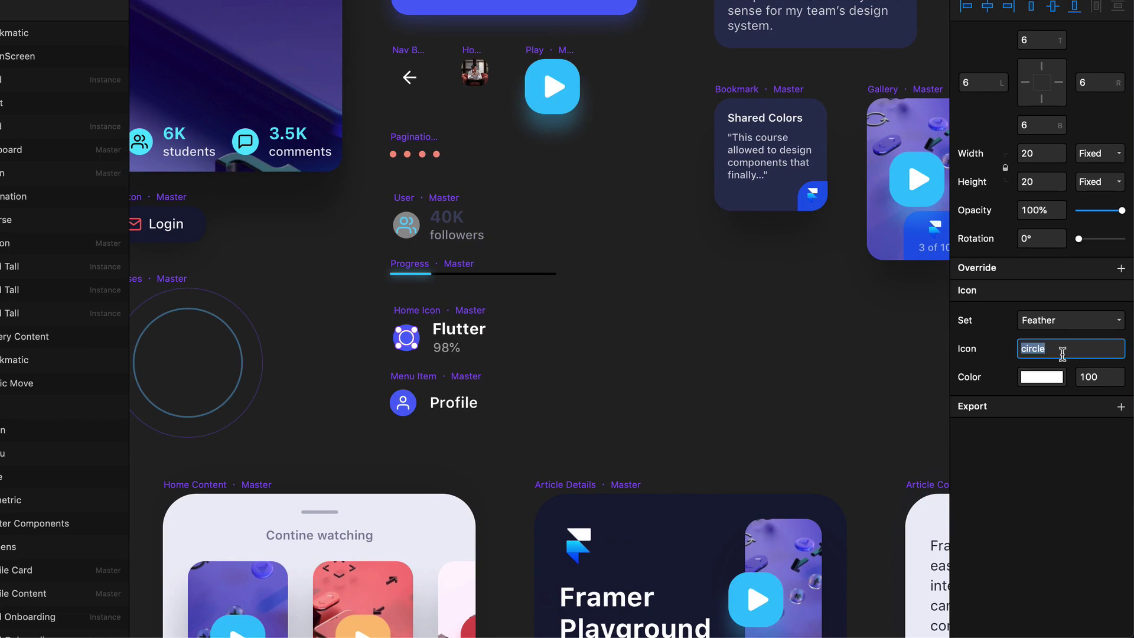
pyautogui.write('square')
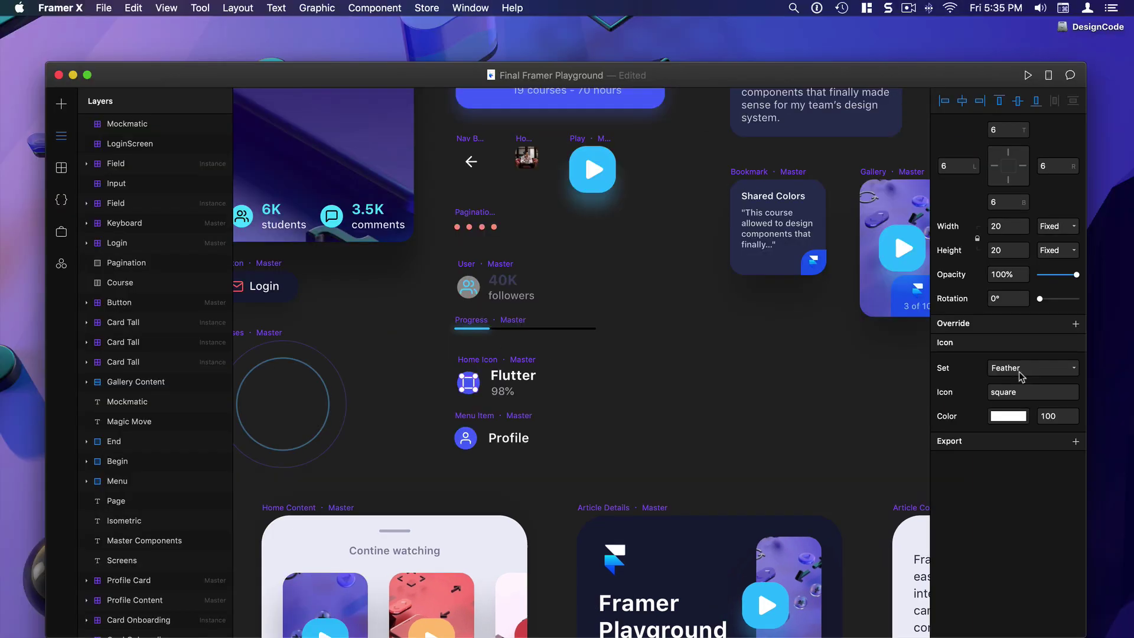
pyautogui.click(1052, 323)
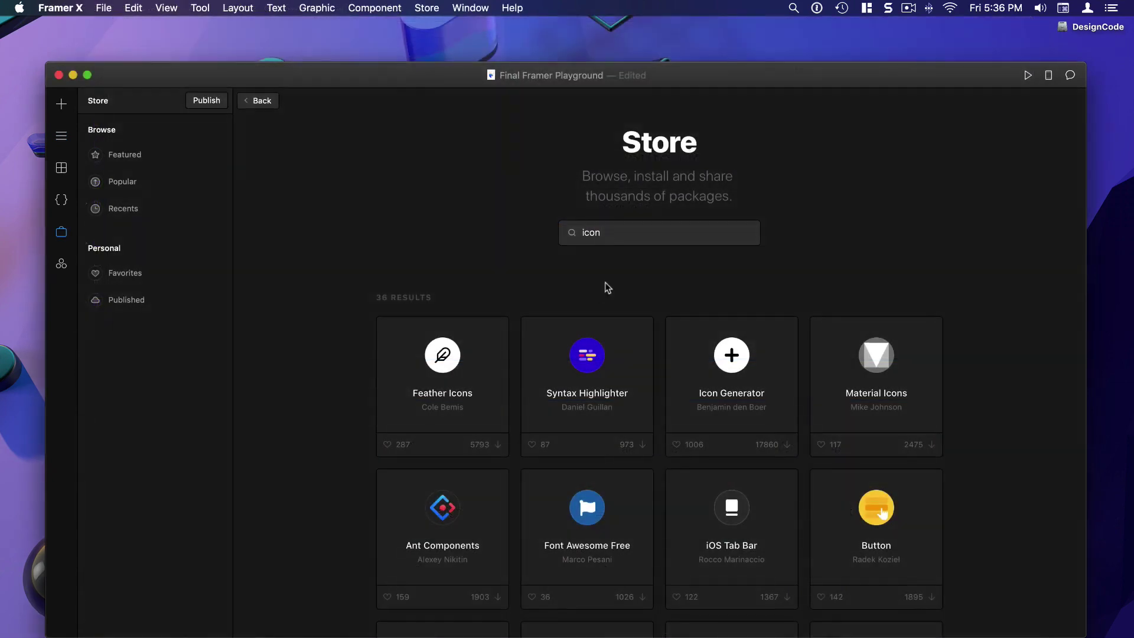
# Step: Browse the project's components and installed packages, and expand the iPhone X Kit's Home Button (iPhone X) and Status Bar groups
pyautogui.click(61, 170)
pyautogui.scroll(-8, 220, 302)
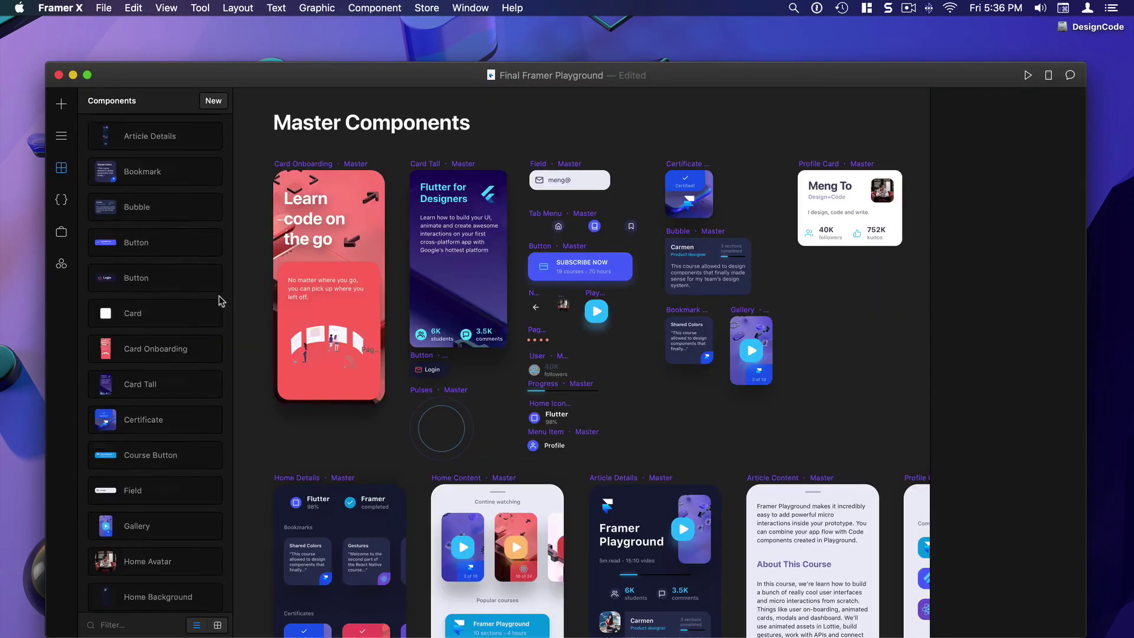
pyautogui.scroll(-10, 219, 301)
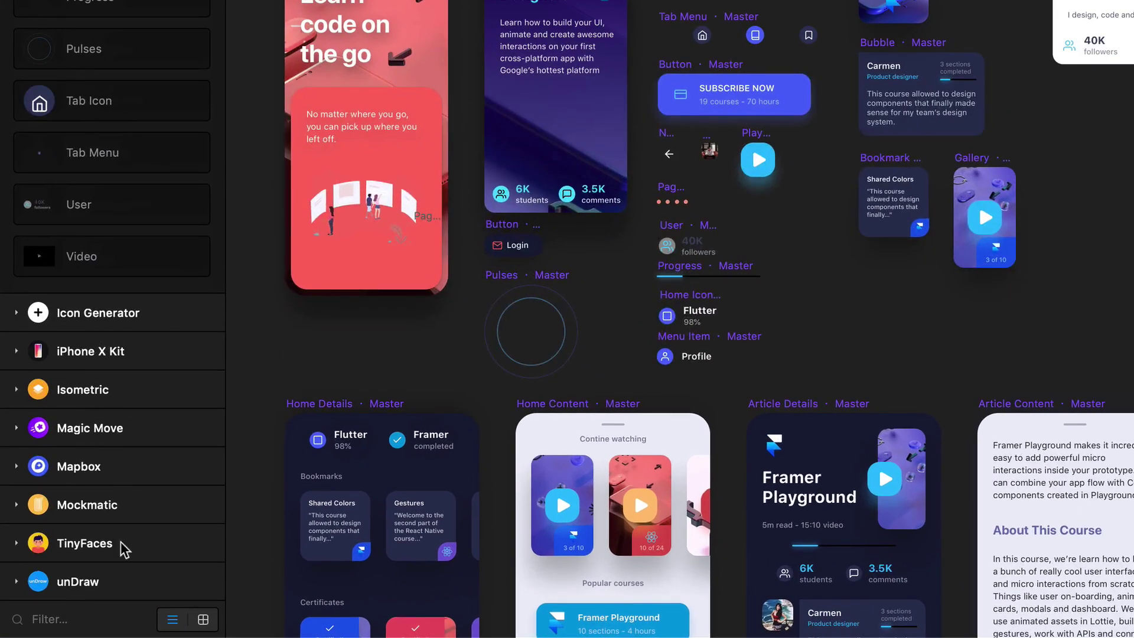
pyautogui.click(82, 353)
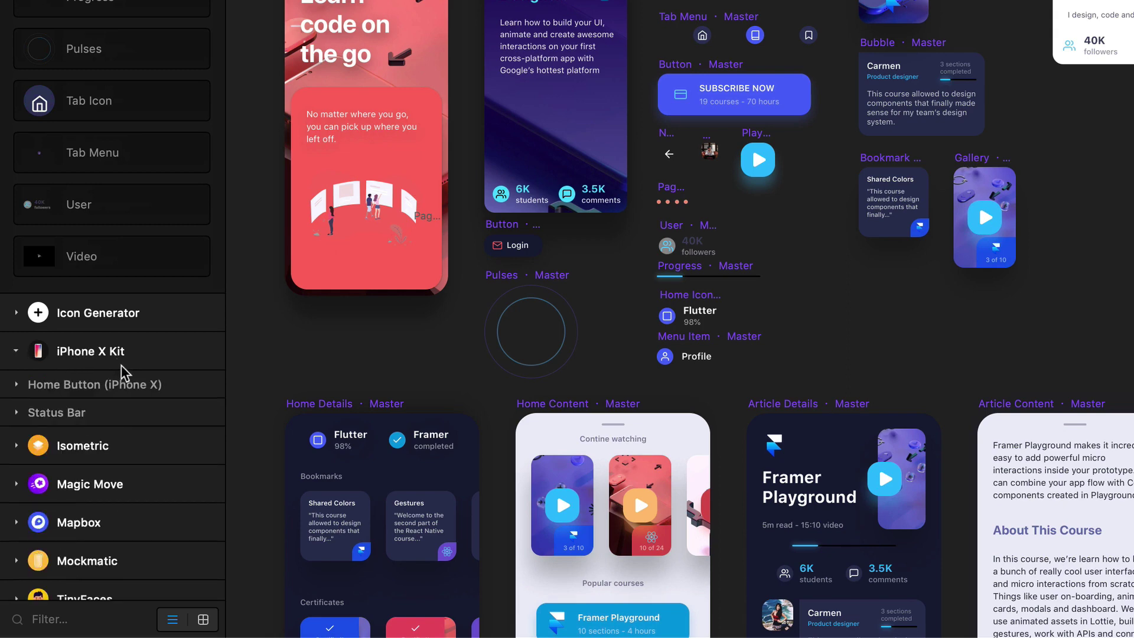
pyautogui.click(16, 384)
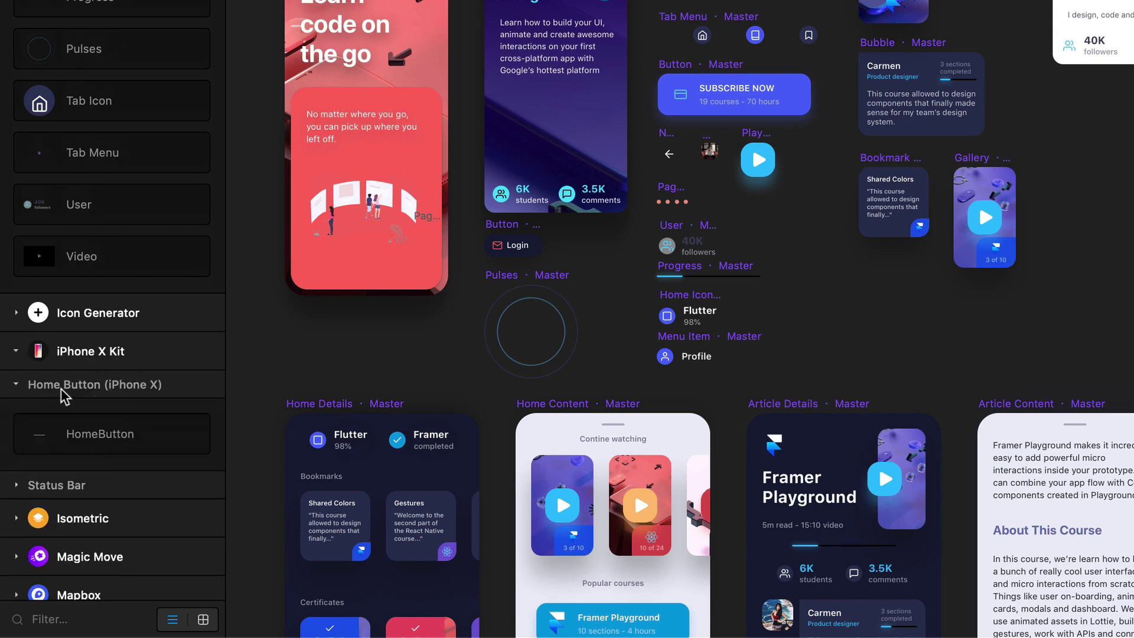
pyautogui.scroll(-2, 109, 427)
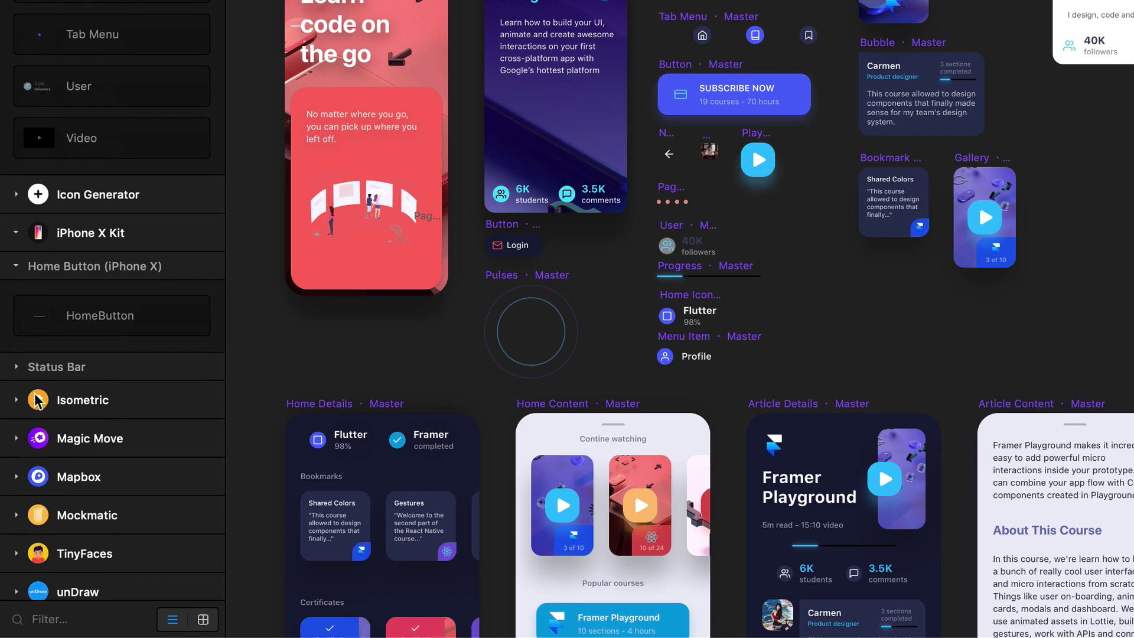
pyautogui.click(18, 367)
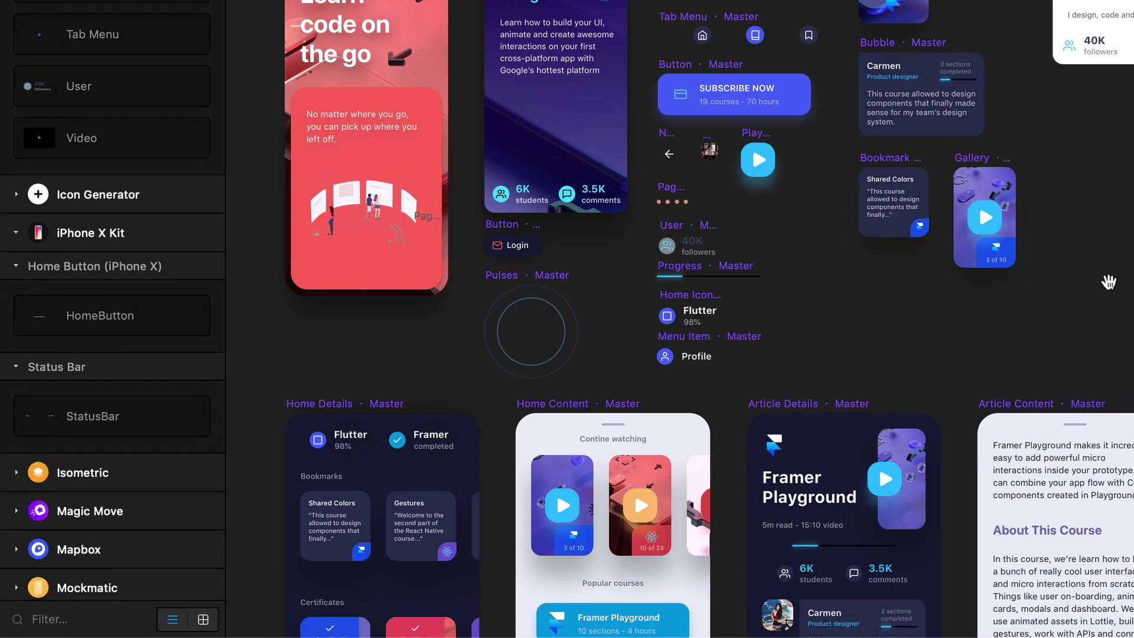
# Step: Select the StatusBar component on the Onboarding 1 screen
pyautogui.moveTo(864, 274); pyautogui.dragTo(356, 256)
pyautogui.hscroll(10, 356, 255)
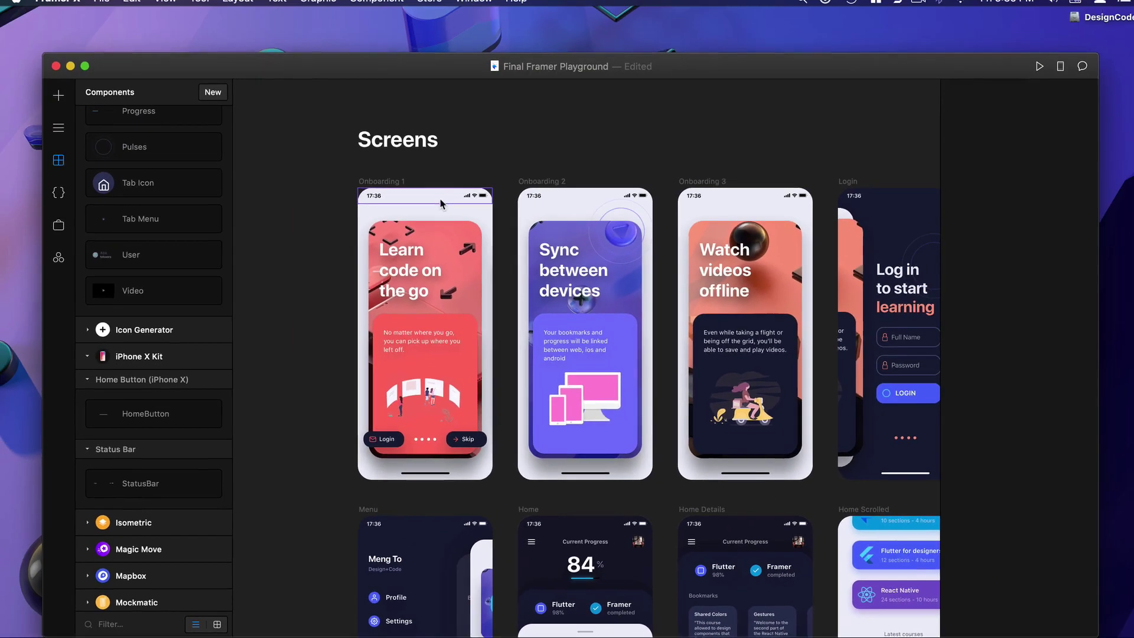
pyautogui.click(527, 9)
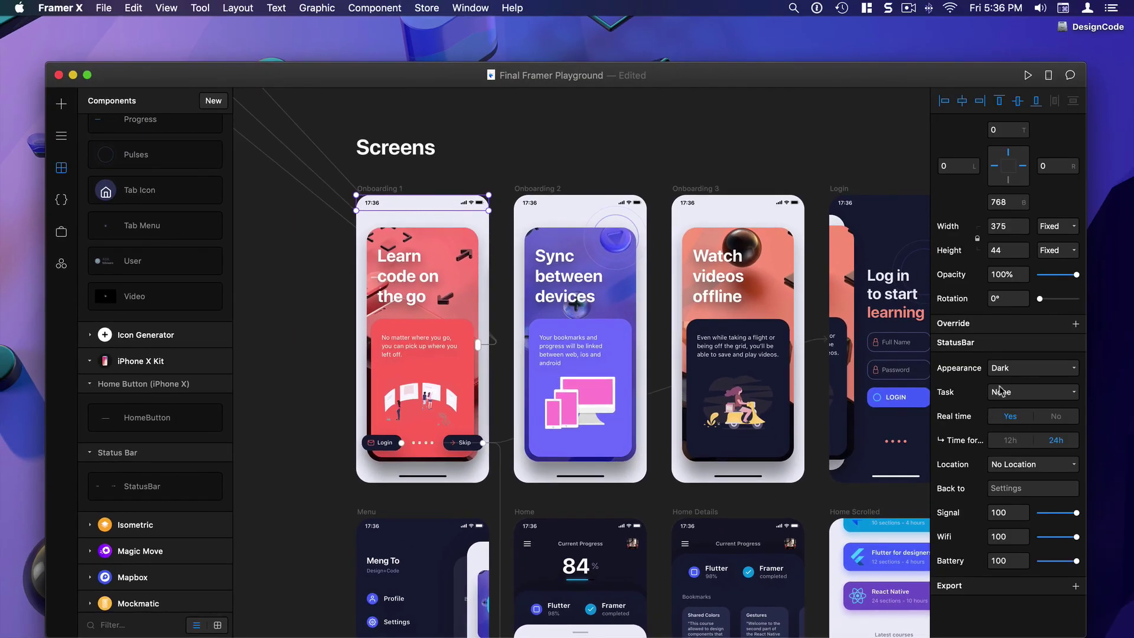
# Step: Try the Light appearance on the Onboarding 1 status bar, and switch it back to Dark
pyautogui.click(1007, 367)
pyautogui.click(1018, 381)
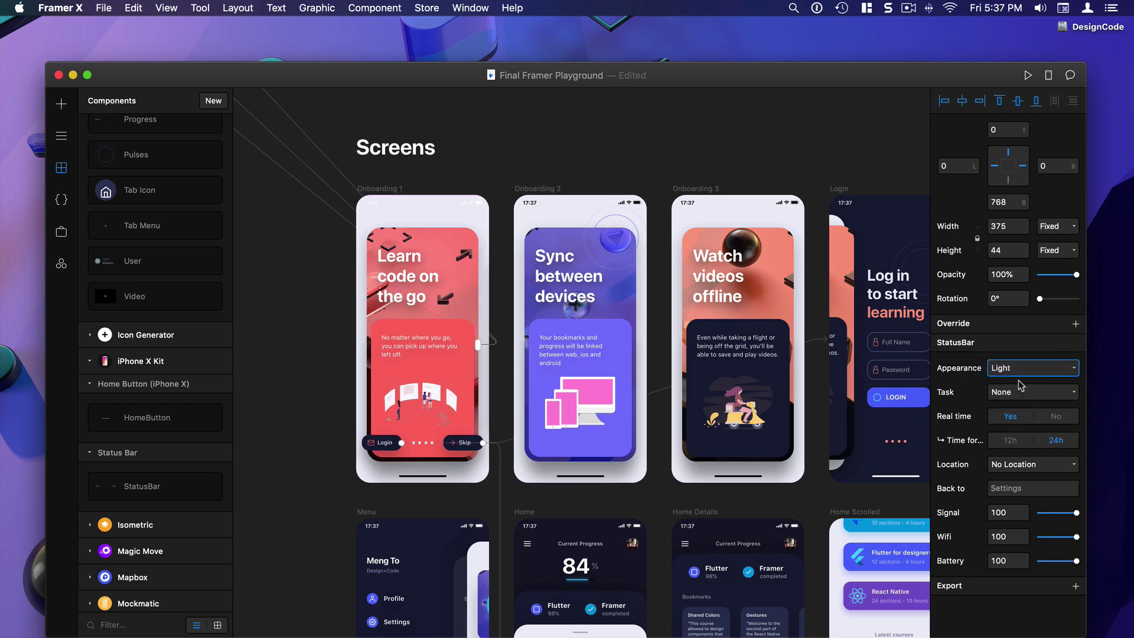
pyautogui.click(1026, 369)
pyautogui.click(1025, 358)
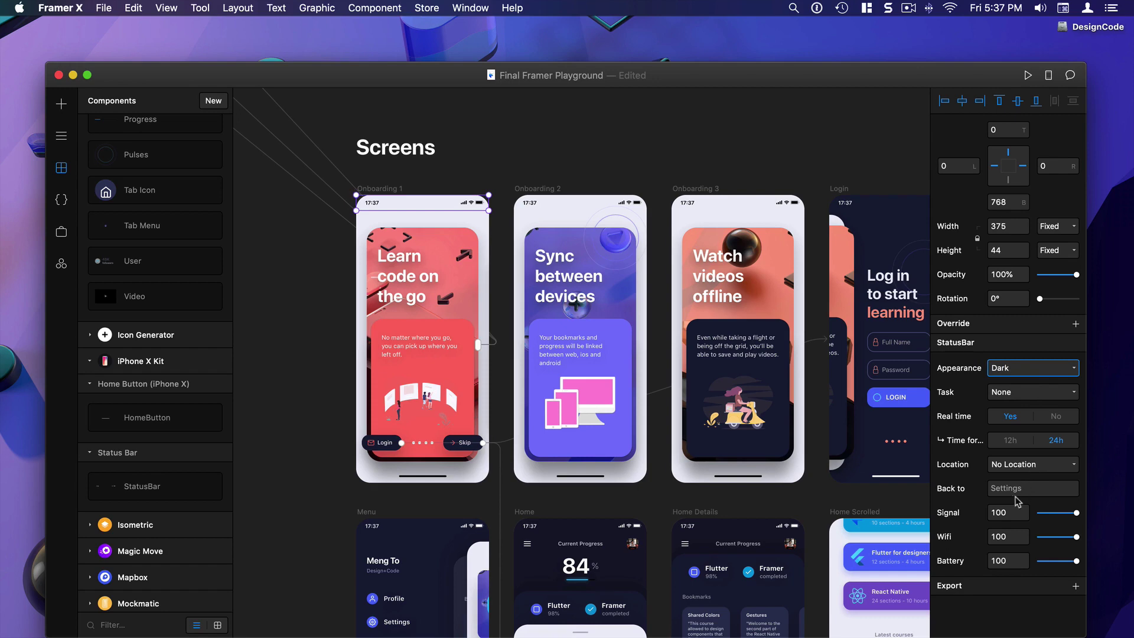
# Step: Try out the status bar's Signal level, lower its Battery level to 6, and deselect it
pyautogui.moveTo(1076, 512)
pyautogui.mouseDown()
pyautogui.moveTo(1040, 513)
pyautogui.moveTo(1077, 513)
pyautogui.mouseUp()
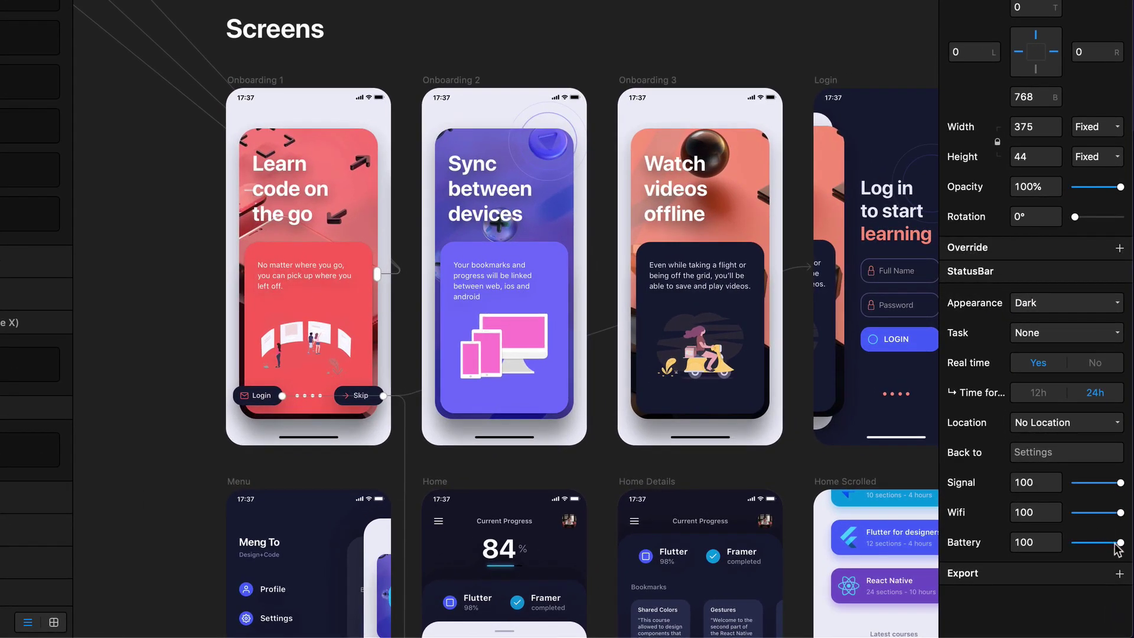
pyautogui.moveTo(1118, 544); pyautogui.dragTo(1077, 542)
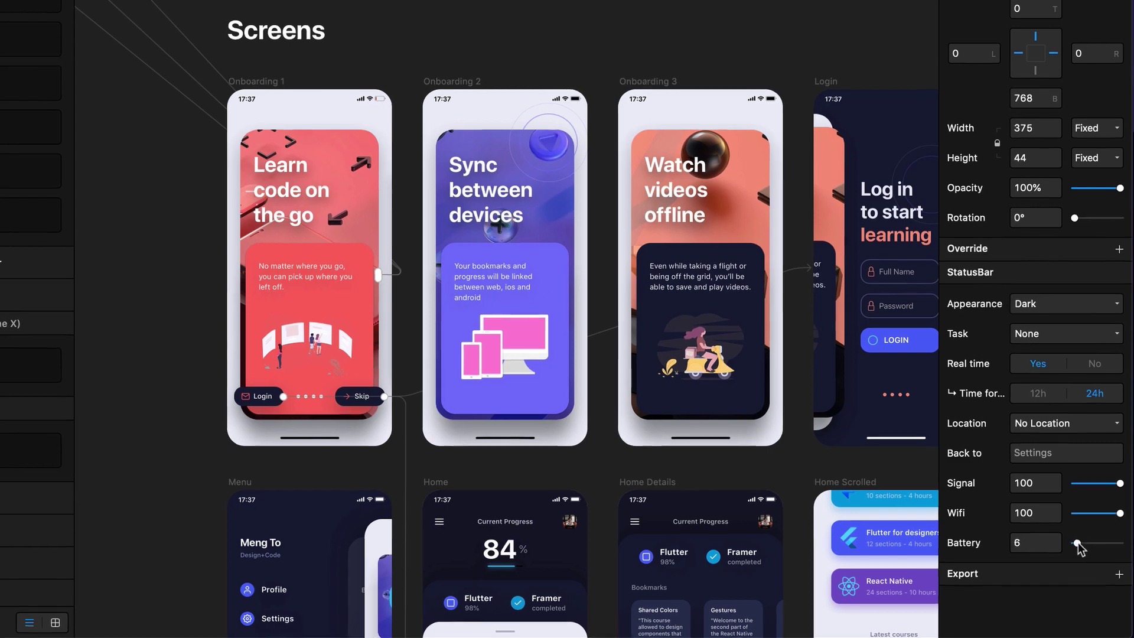
pyautogui.click(406, 128)
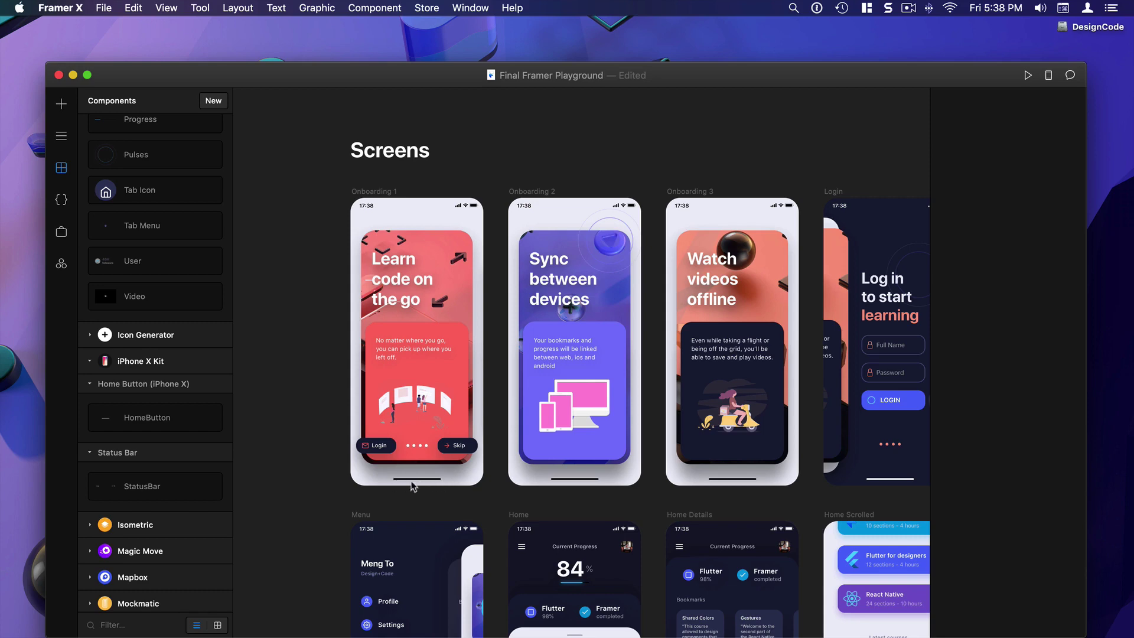
# Step: Collapse the iPhone X Kit package and its Home Button (iPhone X) group, and select the Home Details frame in the Isometric section
pyautogui.click(89, 384)
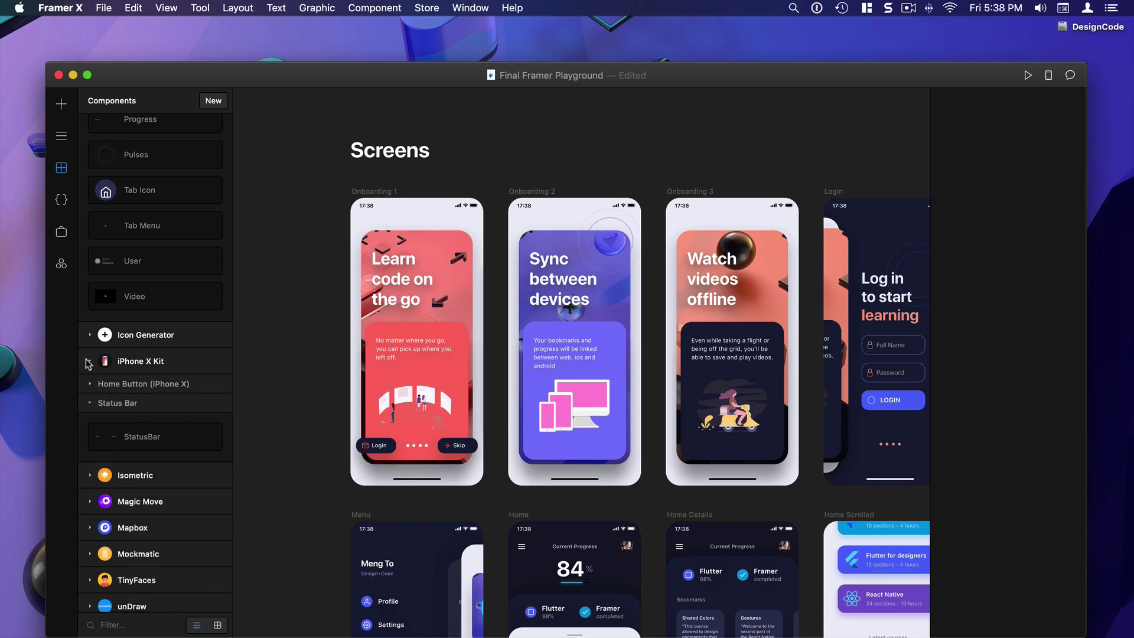
pyautogui.click(88, 361)
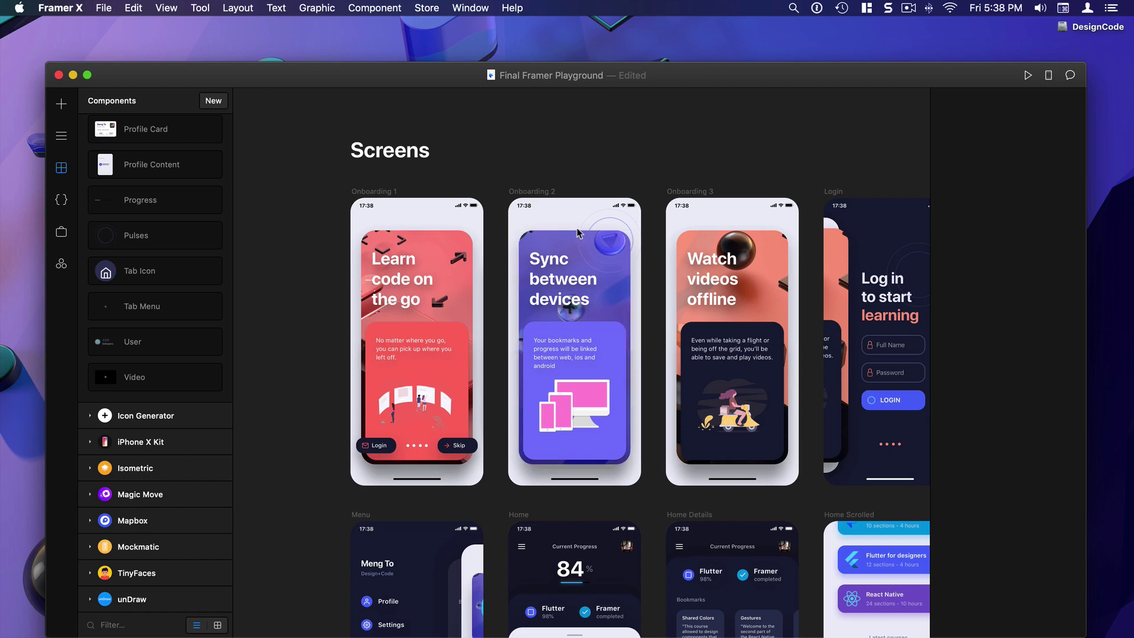
pyautogui.scroll(10, 697, 291)
pyautogui.scroll(15, 707, 312)
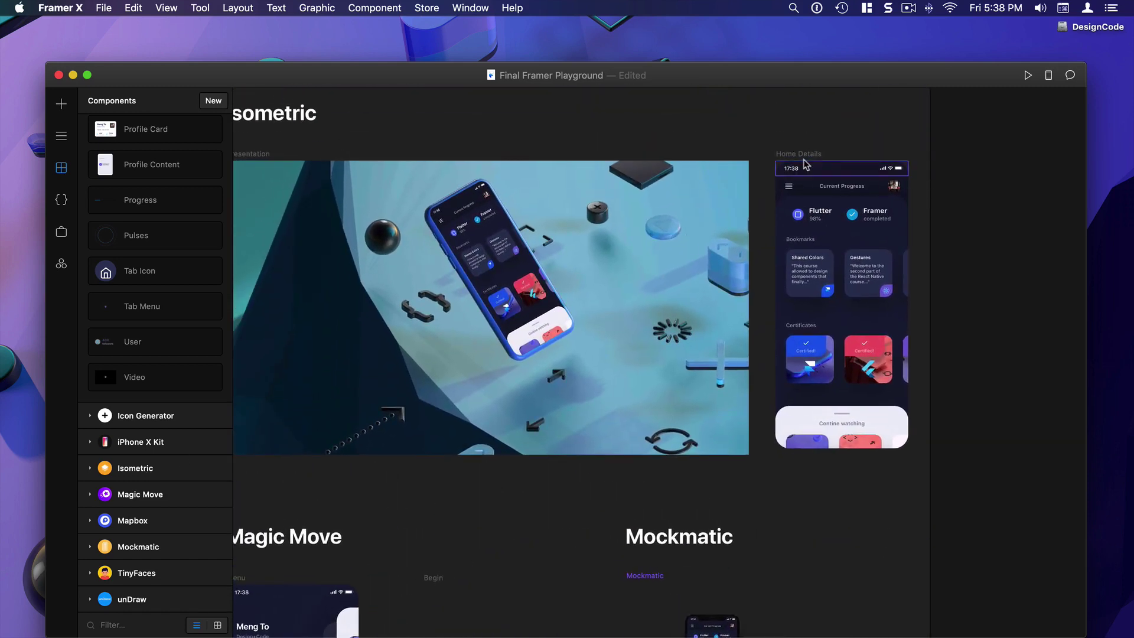
pyautogui.click(795, 163)
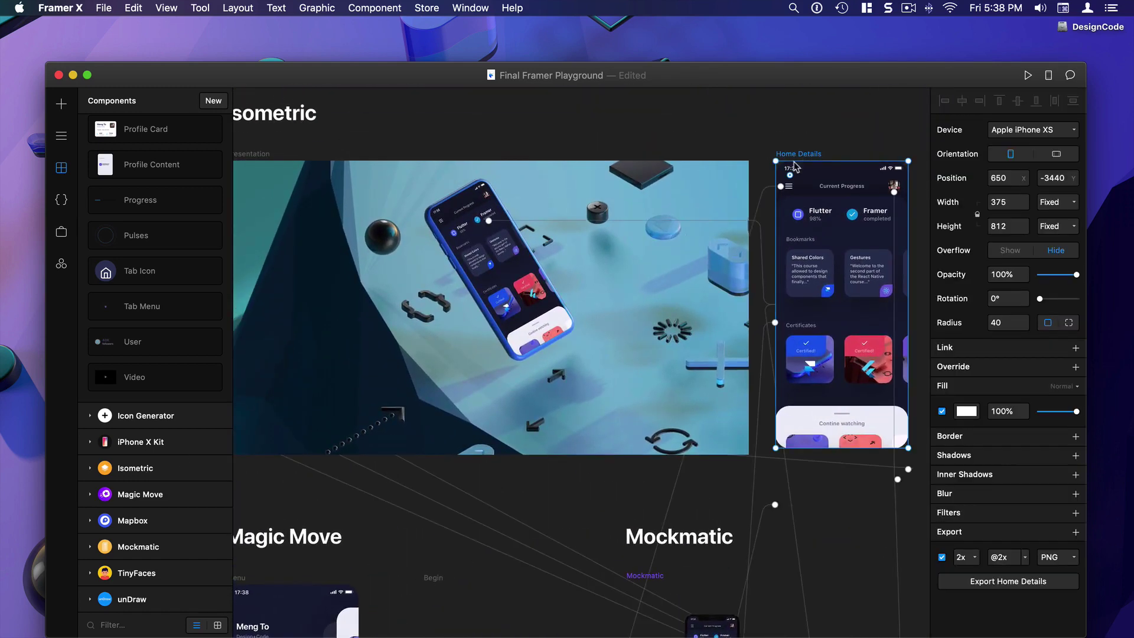
# Step: Place an Isometric component showing Home Details on the Presentation frame and adjust its Z rotation
pyautogui.click(102, 472)
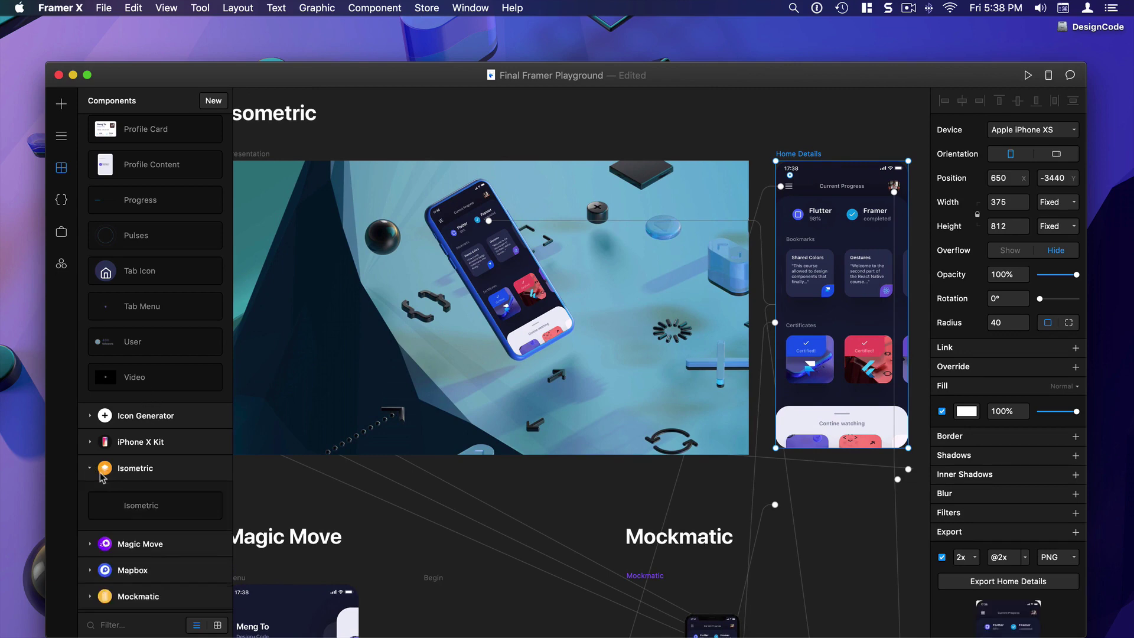
pyautogui.moveTo(175, 501); pyautogui.dragTo(817, 309)
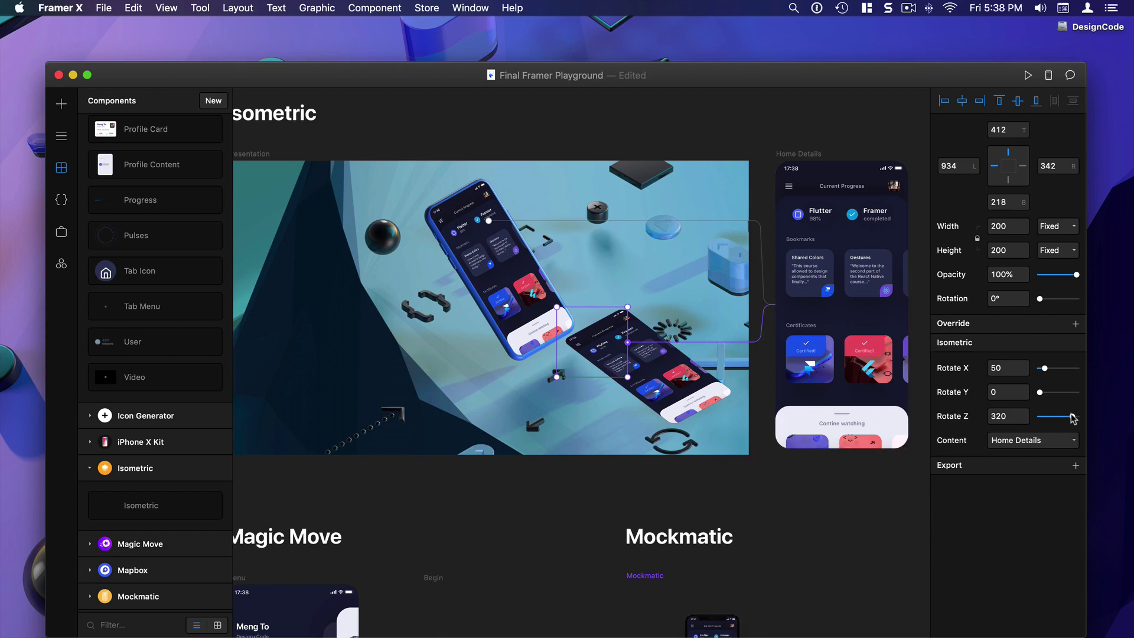
pyautogui.moveTo(1073, 418); pyautogui.dragTo(1038, 407)
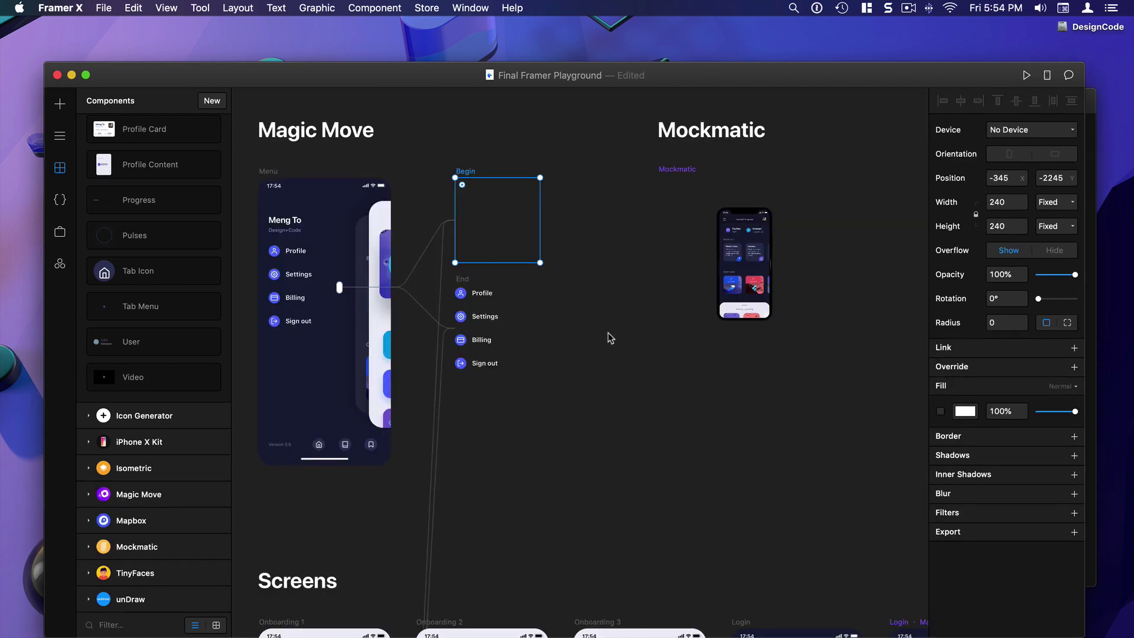
# Step: Preview the Menu screen of the Magic Move section and close the preview
pyautogui.click(609, 333)
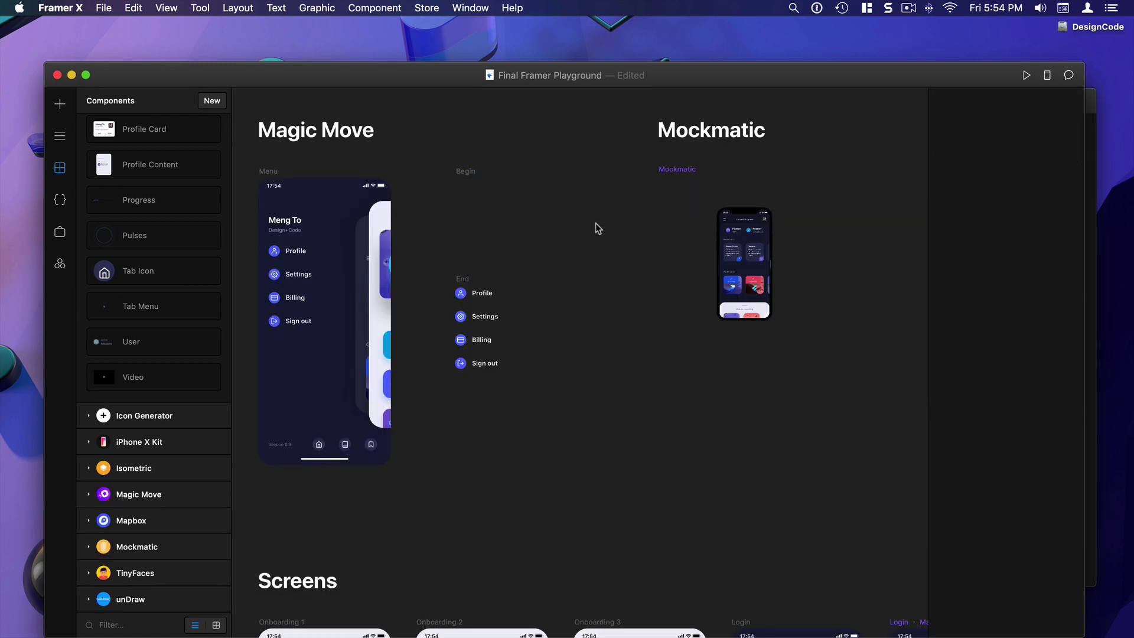
pyautogui.click(269, 172)
pyautogui.click(1028, 76)
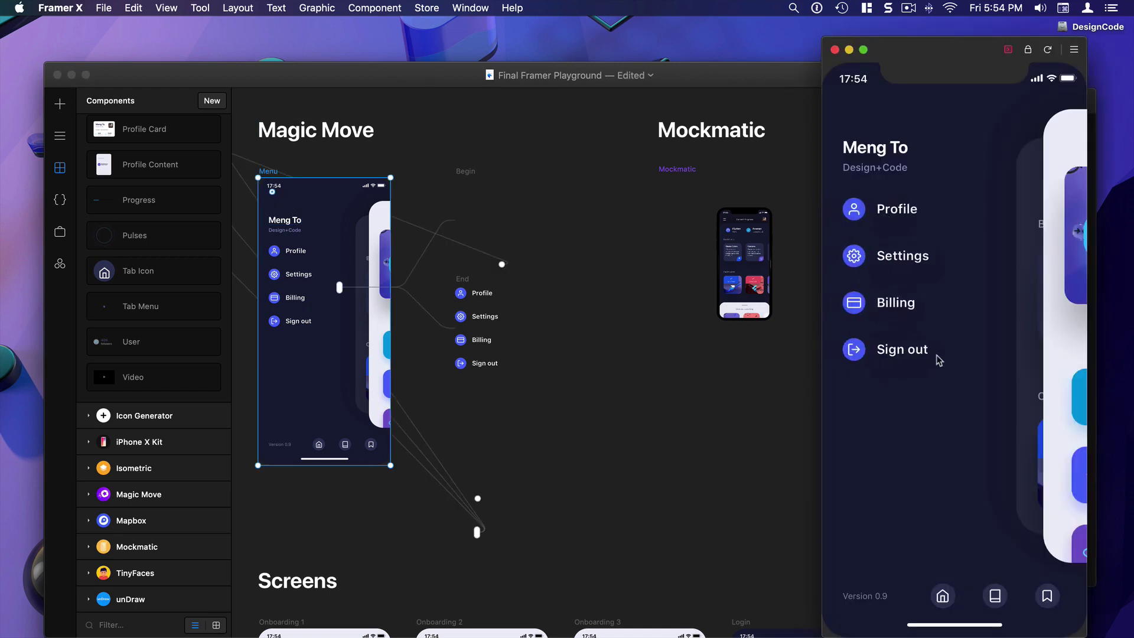
pyautogui.click(834, 50)
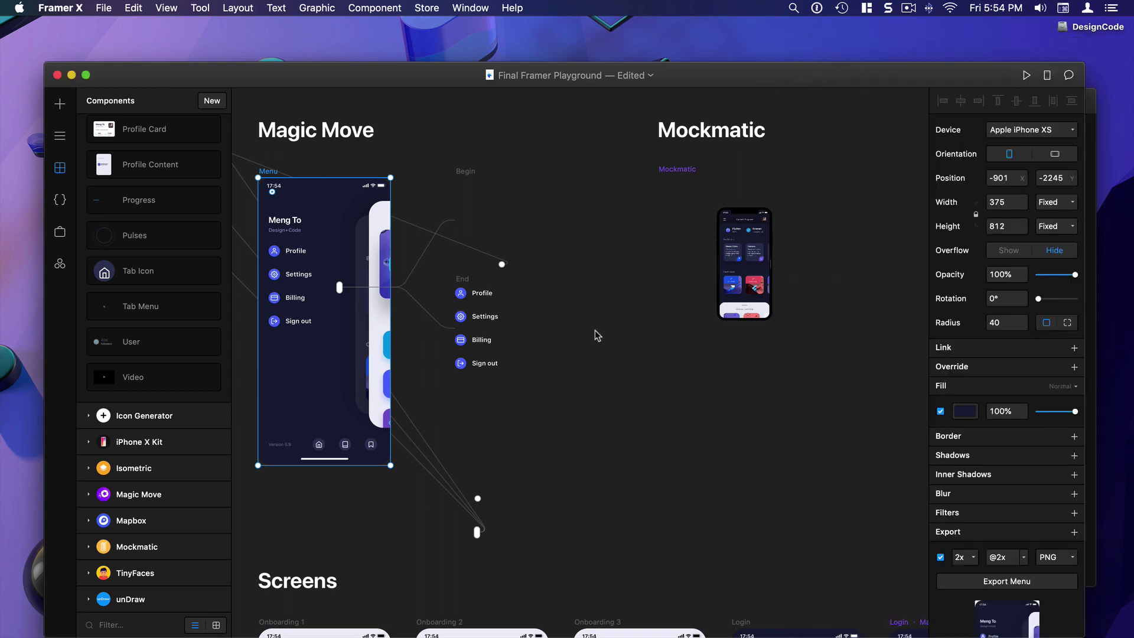
# Step: Inspect the Magic Move section's Begin and End frames and the menu items inside them
pyautogui.click(465, 175)
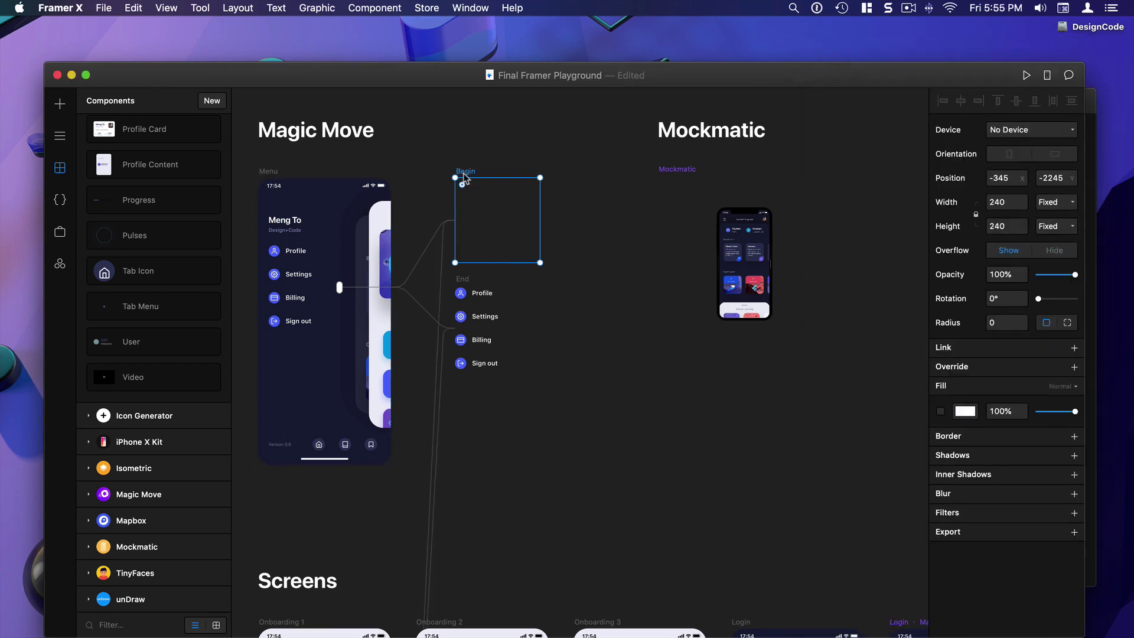
pyautogui.click(462, 279)
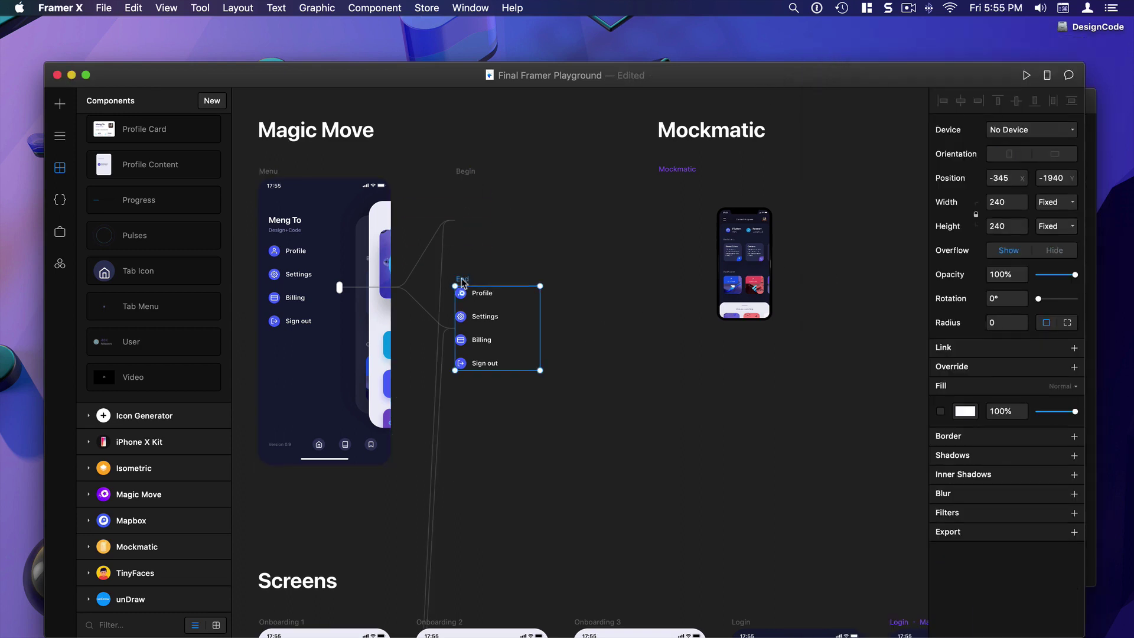
pyautogui.click(488, 200)
pyautogui.press('super+d')
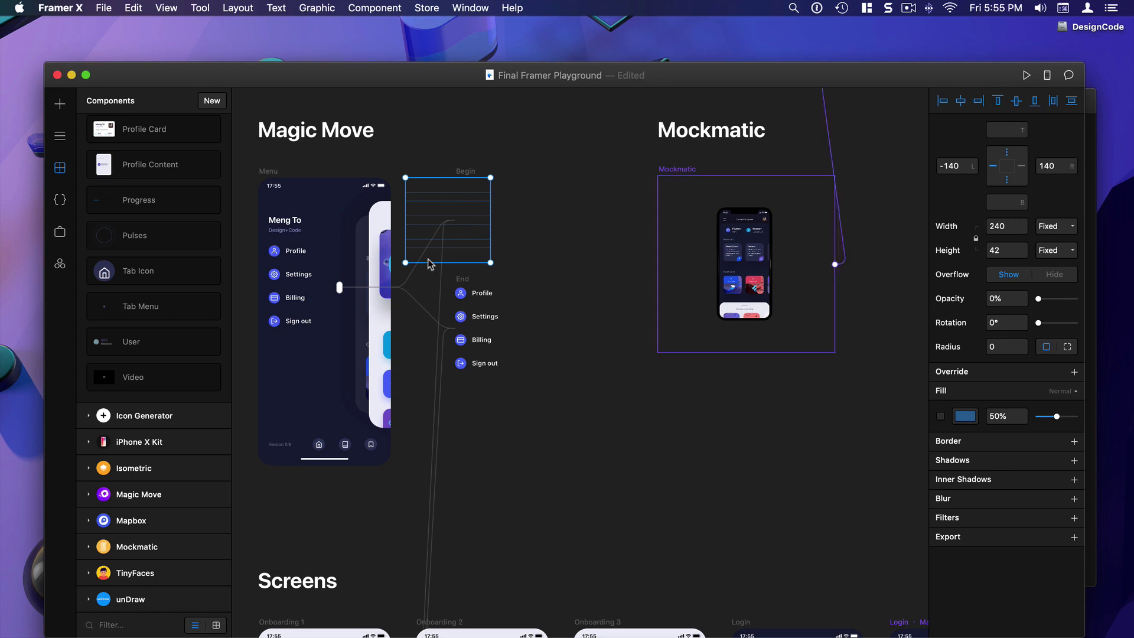
pyautogui.click(473, 292)
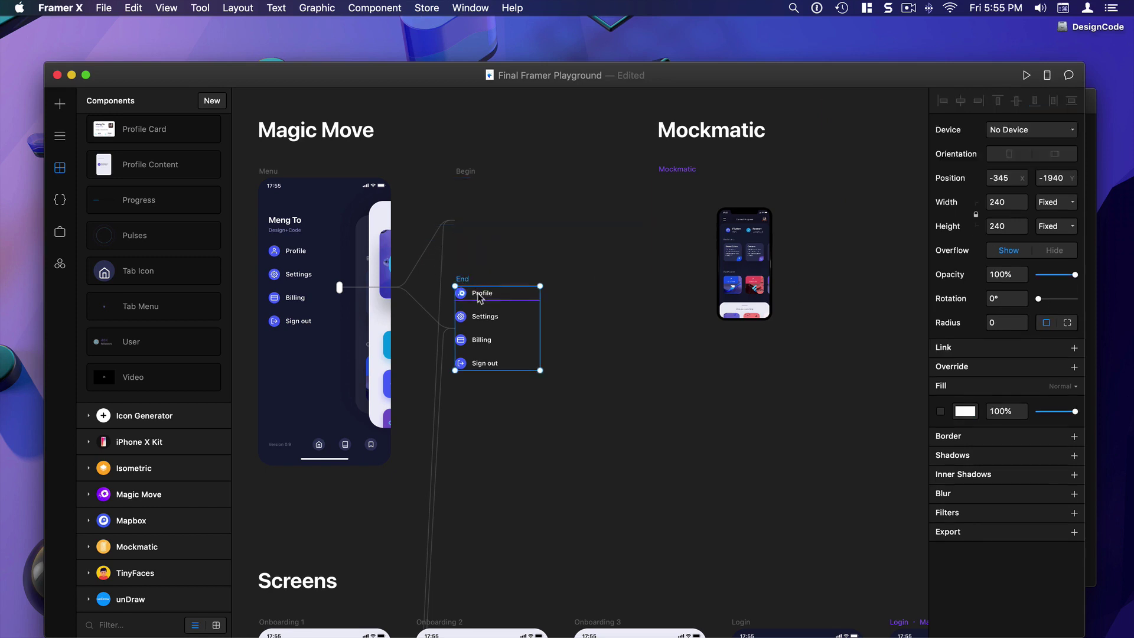
pyautogui.click(480, 316)
pyautogui.click(488, 363)
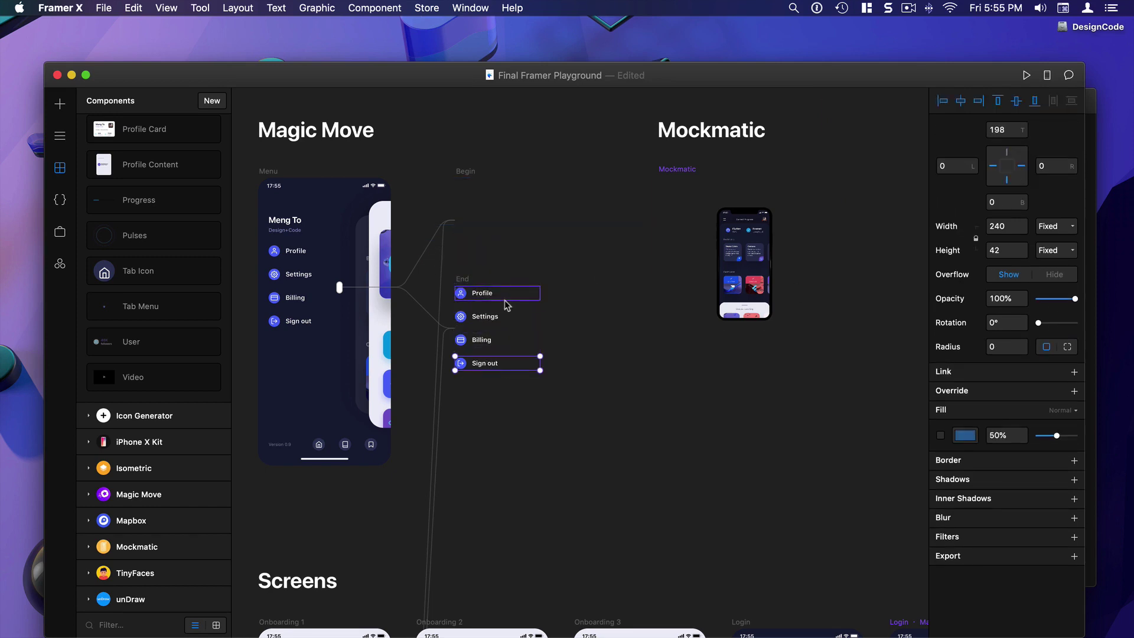
# Step: Select the MagicMove component on the Menu screen and inspect its link to the End frame and its Transition options
pyautogui.click(289, 286)
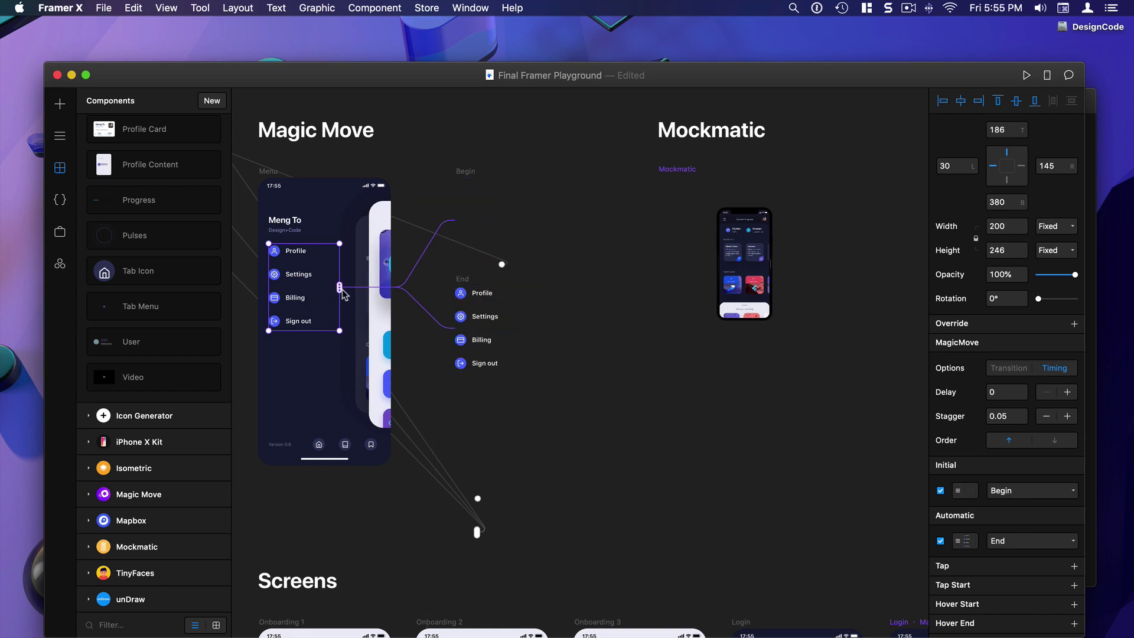
pyautogui.moveTo(341, 292); pyautogui.dragTo(483, 338)
pyautogui.click(531, 370)
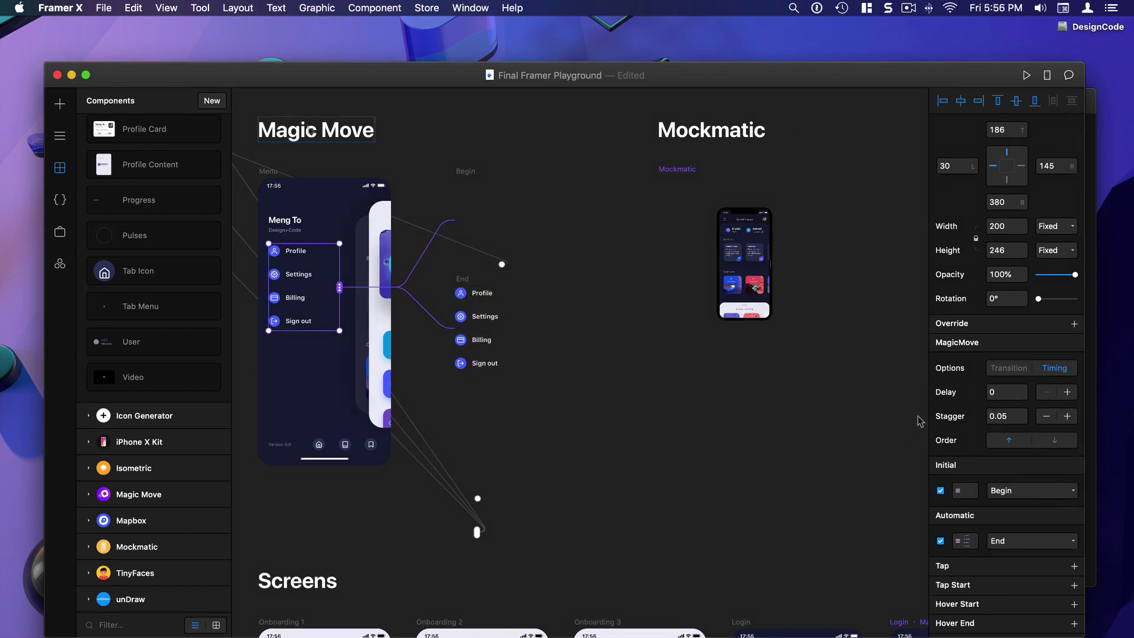
pyautogui.click(1011, 372)
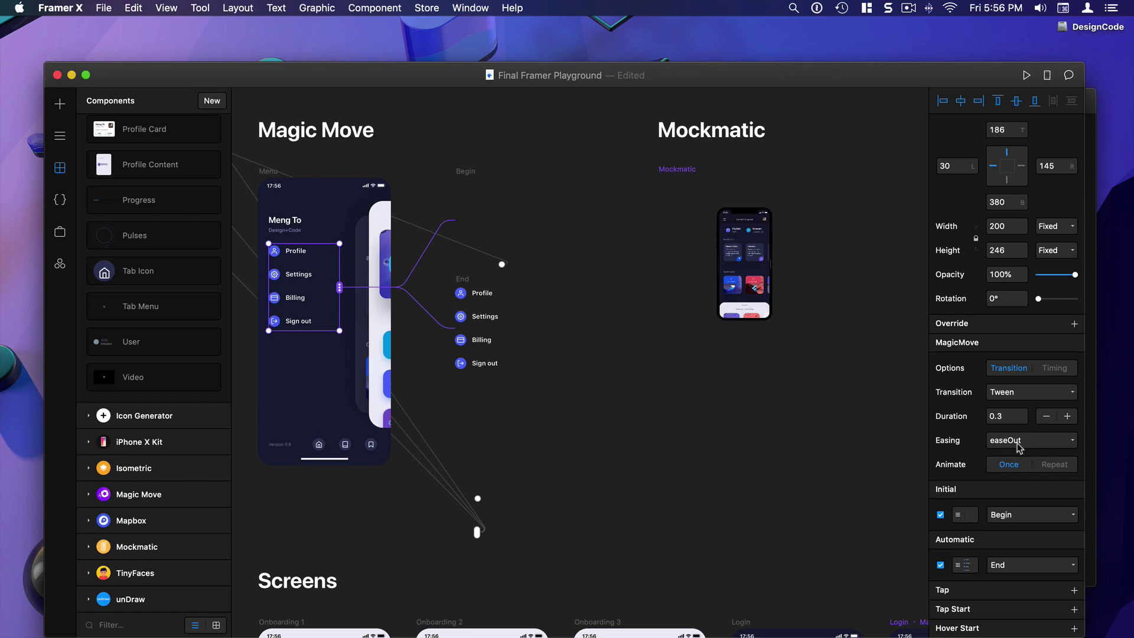
# Step: Set the MagicMove component's Stagger timing to 0.2 and preview the Menu screen's animation
pyautogui.click(1045, 372)
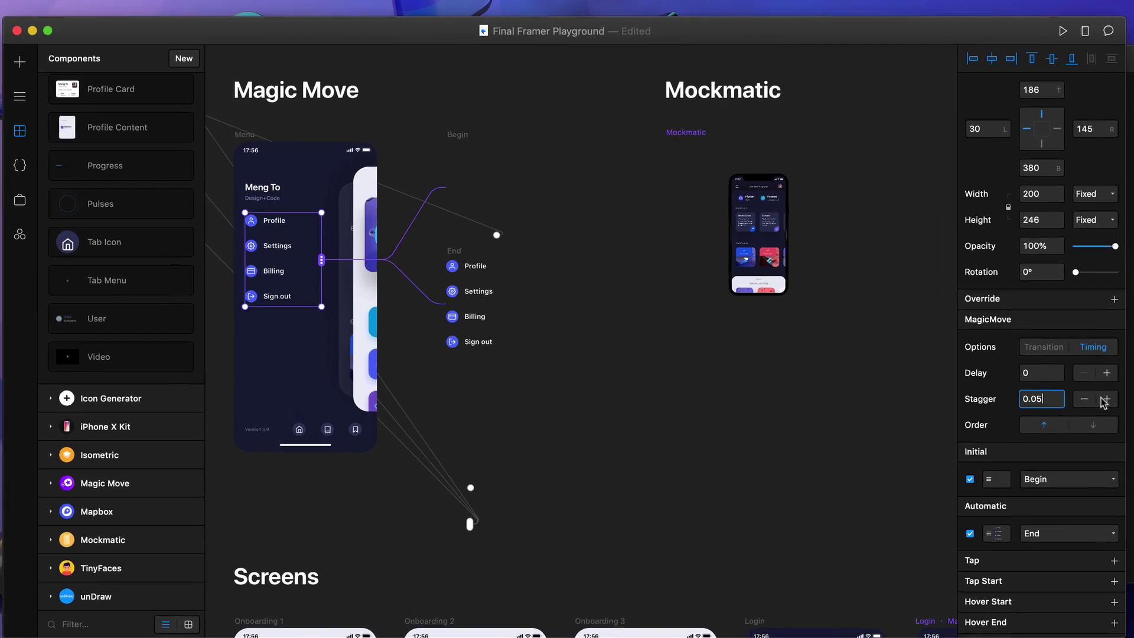
pyautogui.click(1068, 416)
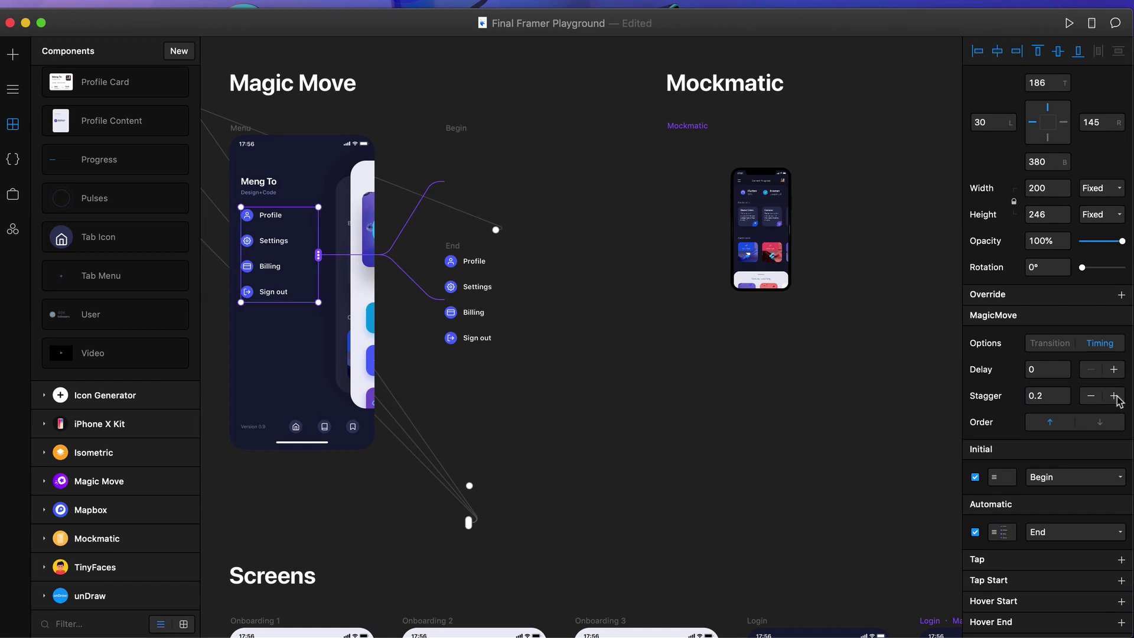
pyautogui.click(1069, 22)
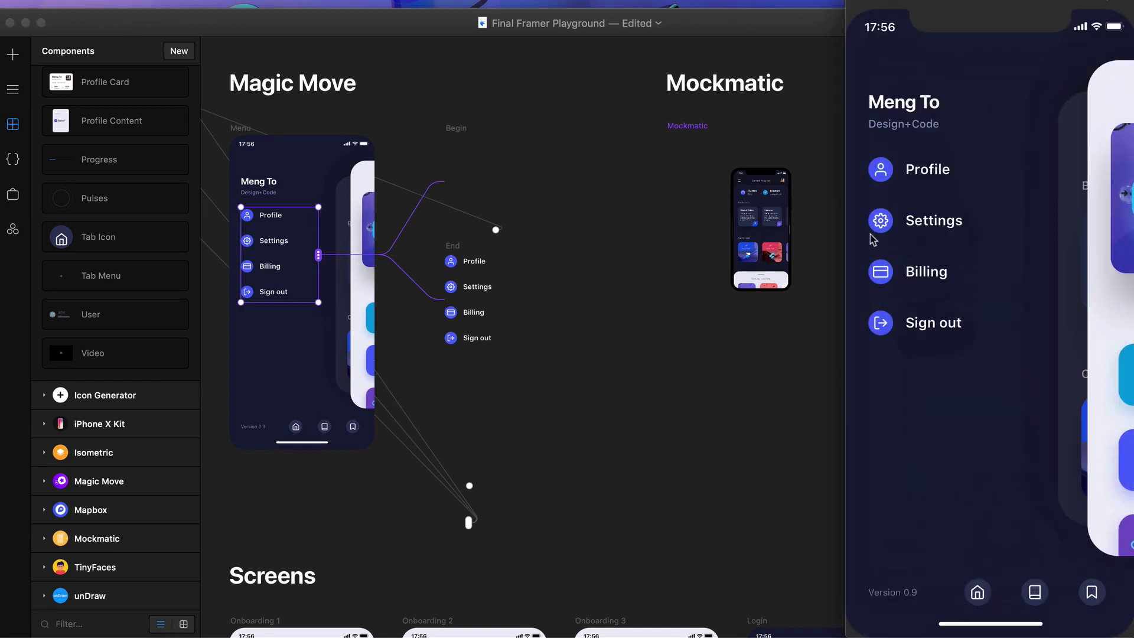
pyautogui.click(1094, 6)
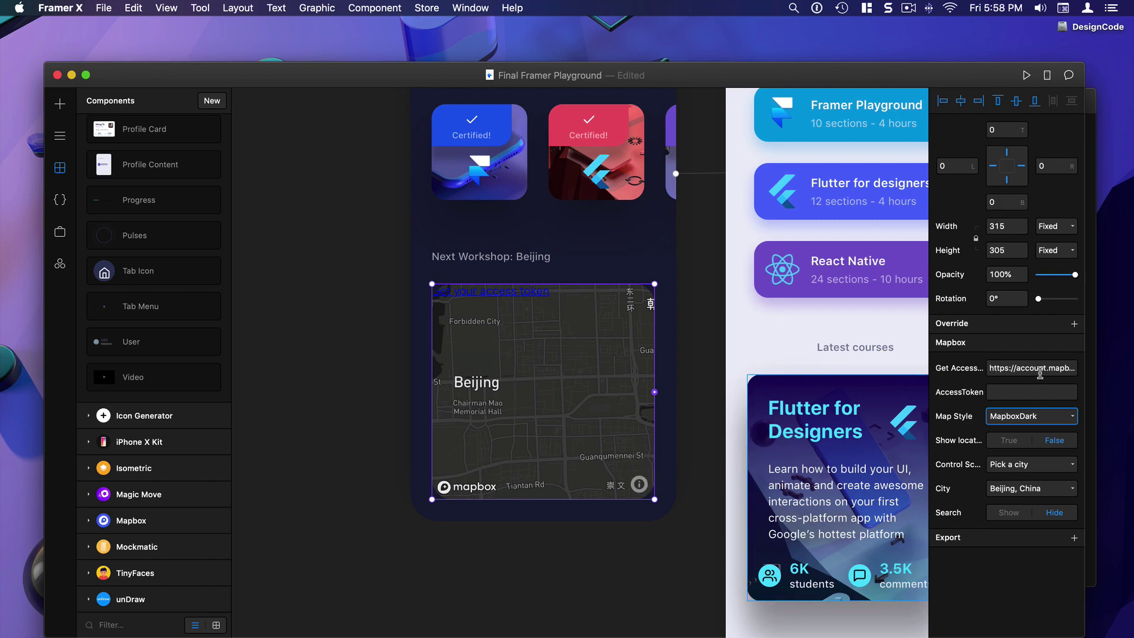
# Step: Set the Mapbox map's style to MapboxLight, and go through its control and city options
pyautogui.click(1016, 416)
pyautogui.click(1033, 434)
pyautogui.click(1039, 463)
pyautogui.click(1023, 578)
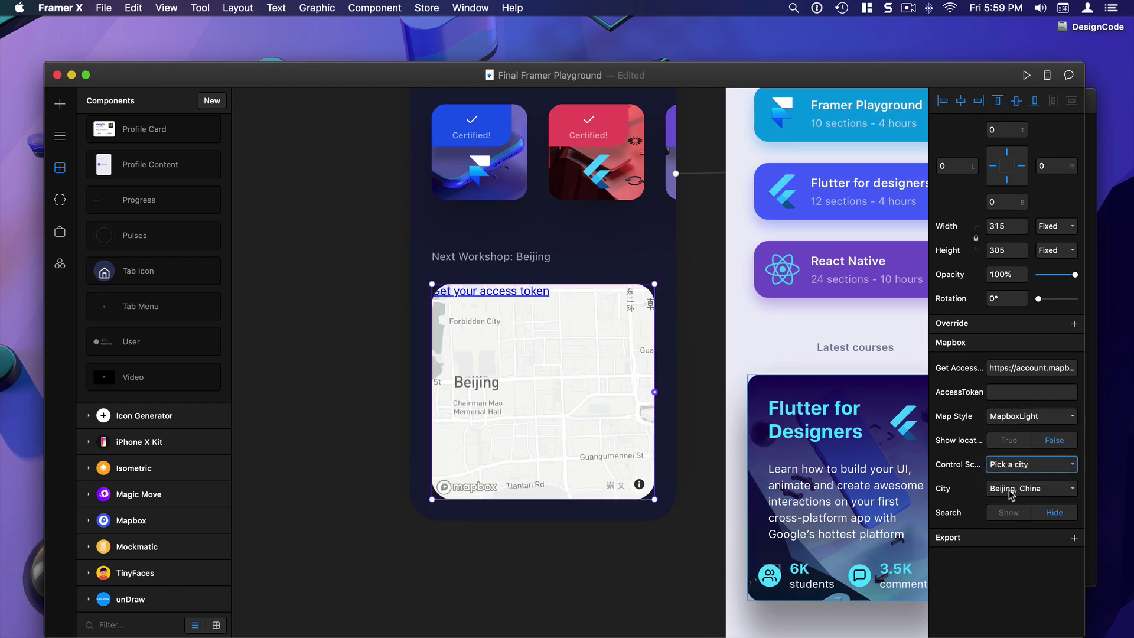
pyautogui.click(1028, 490)
pyautogui.click(957, 570)
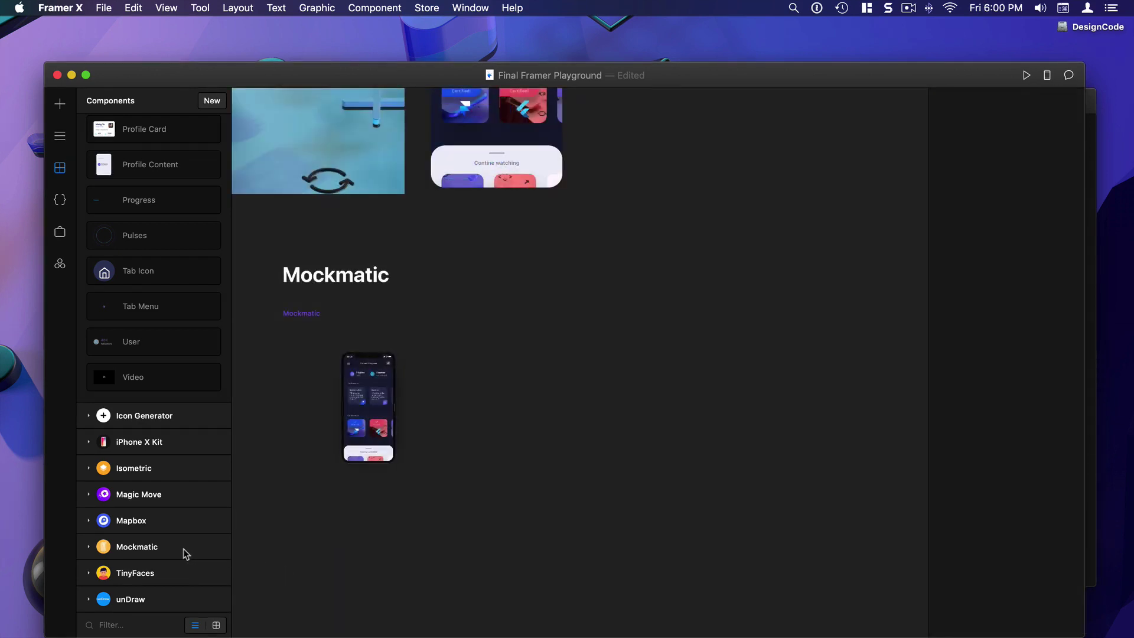
# Step: Add a Mockmatic component beside the existing phone mockup, enlarged to 689 × 689, and link it to the Home Details frame
pyautogui.click(184, 552)
pyautogui.scroll(-3, 115, 532)
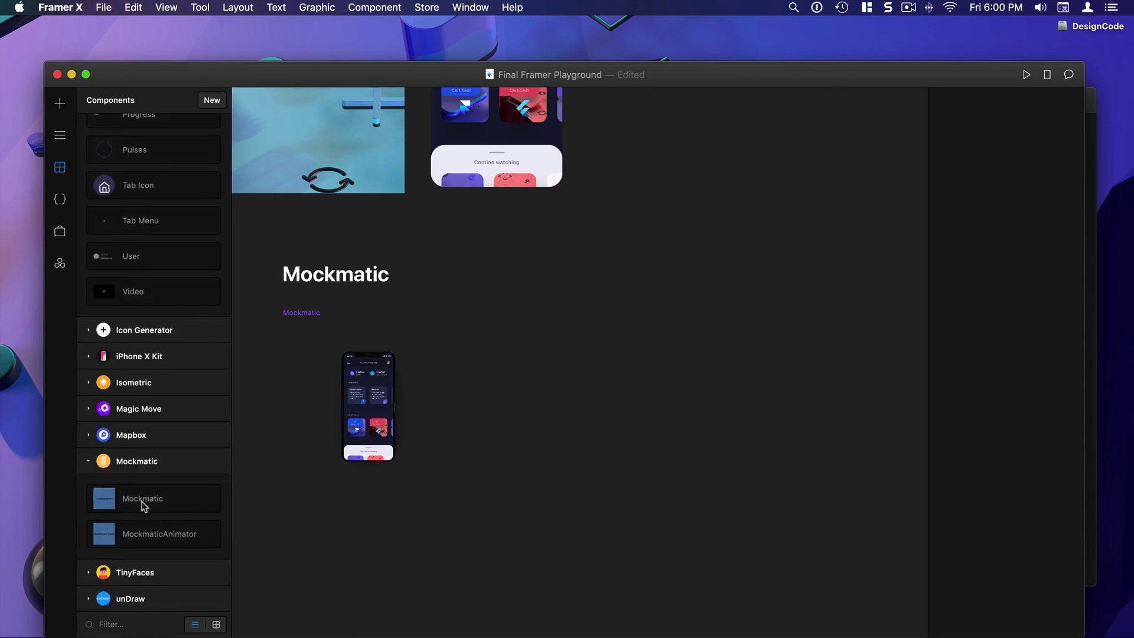
pyautogui.moveTo(143, 505); pyautogui.dragTo(525, 292)
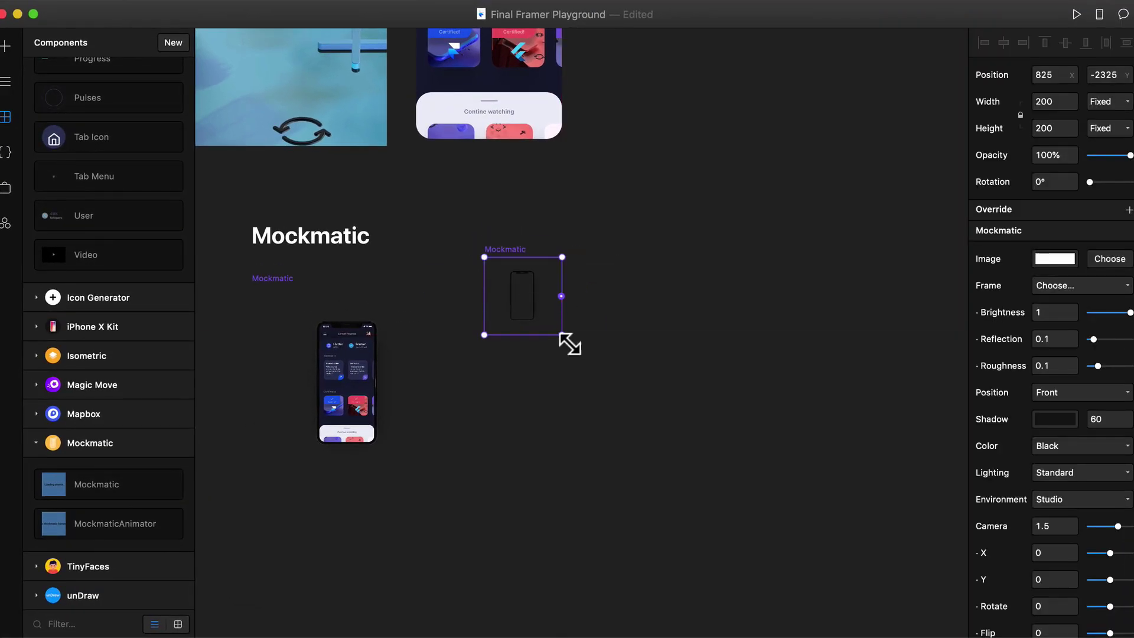
pyautogui.moveTo(570, 344); pyautogui.dragTo(766, 523)
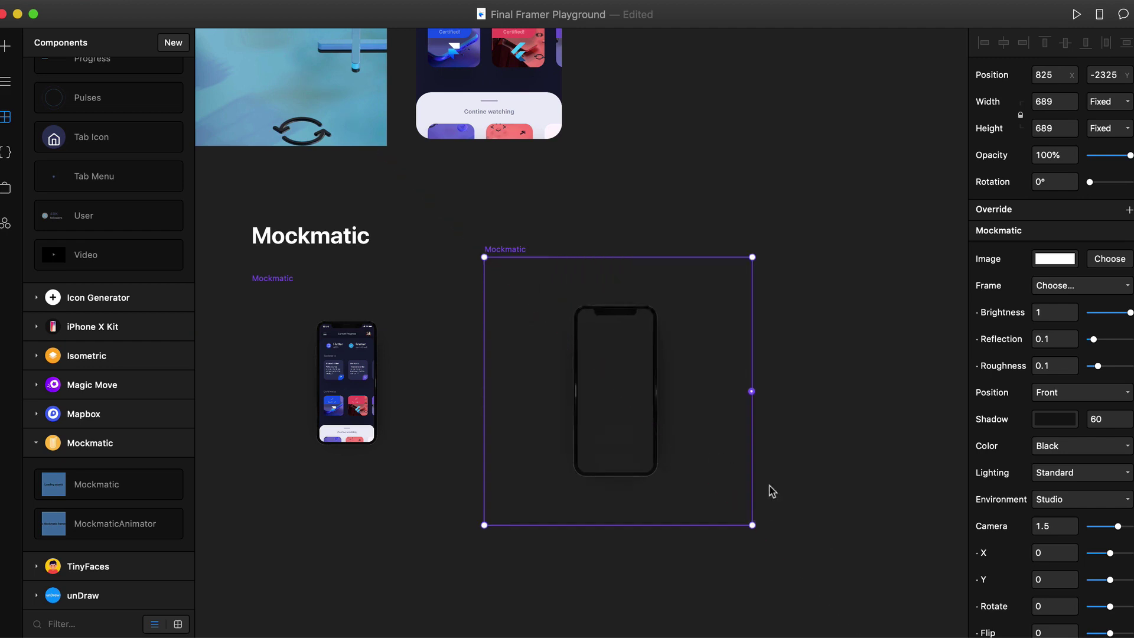
pyautogui.moveTo(752, 391); pyautogui.dragTo(539, 117)
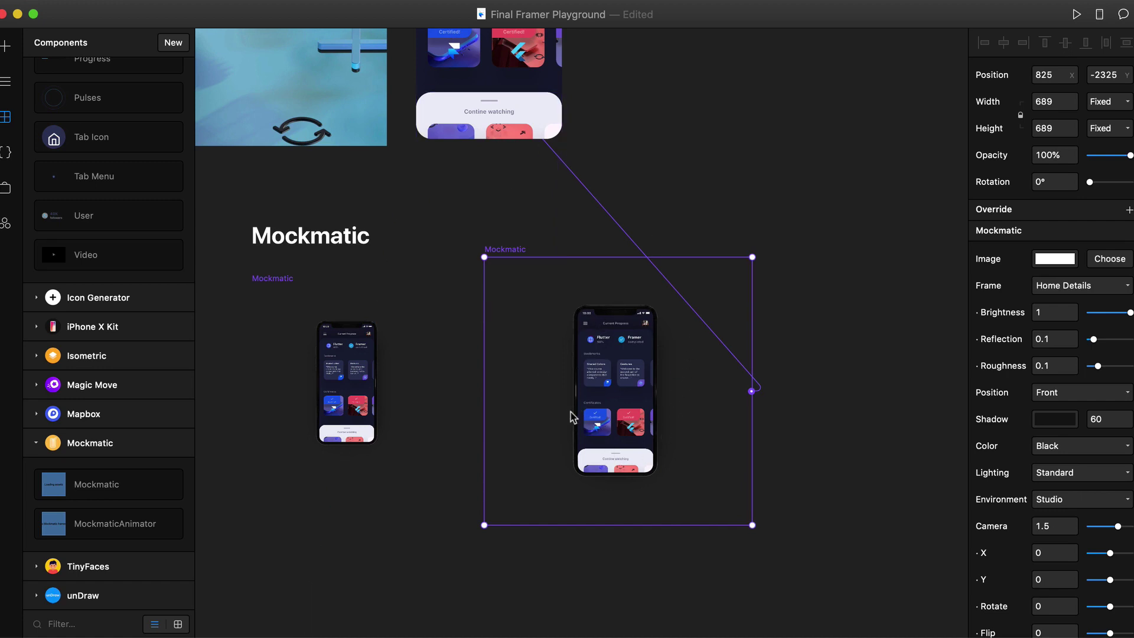
# Step: Pose the new phone mockup with the Angle 1 position, a Rotate of about -83.08 and a Flip of about 10.38
pyautogui.click(1070, 393)
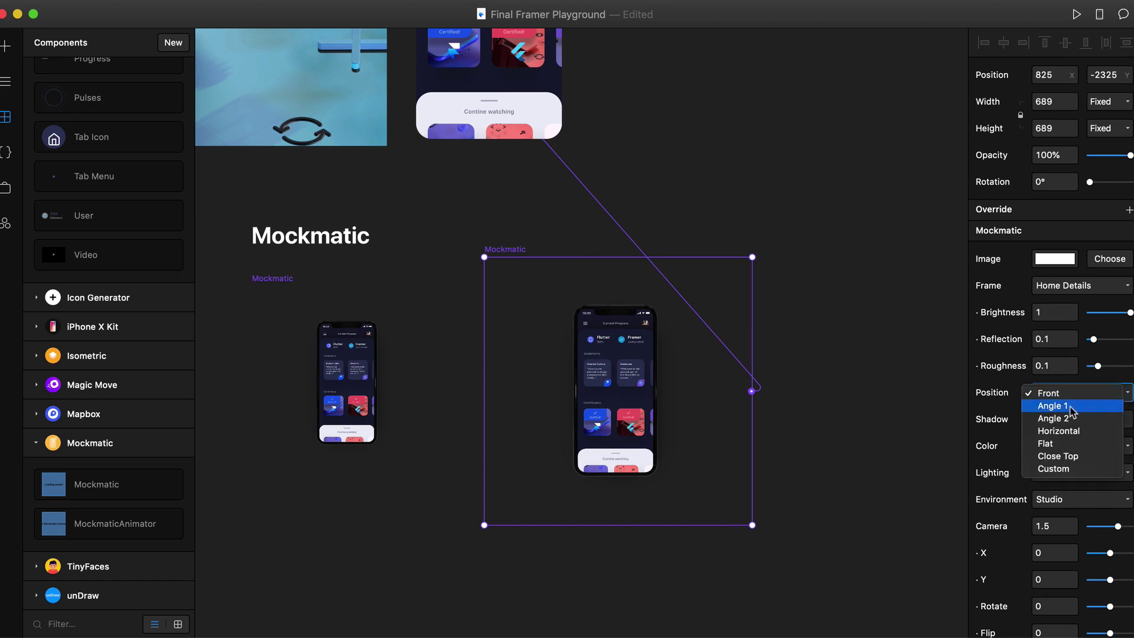
pyautogui.press('Return')
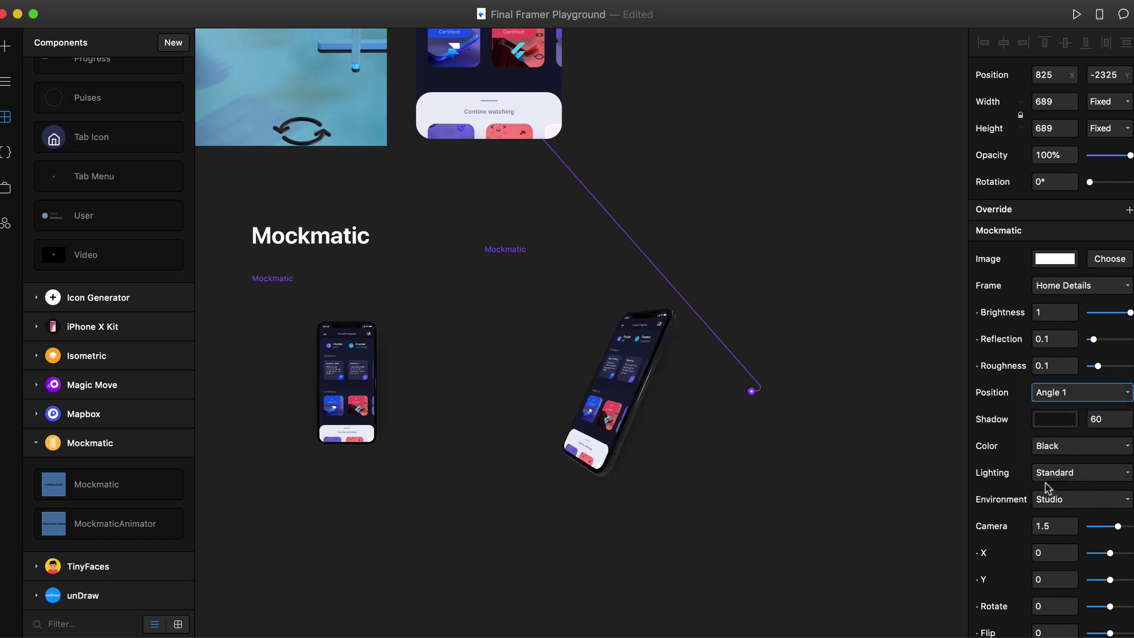
pyautogui.scroll(-2, 1097, 489)
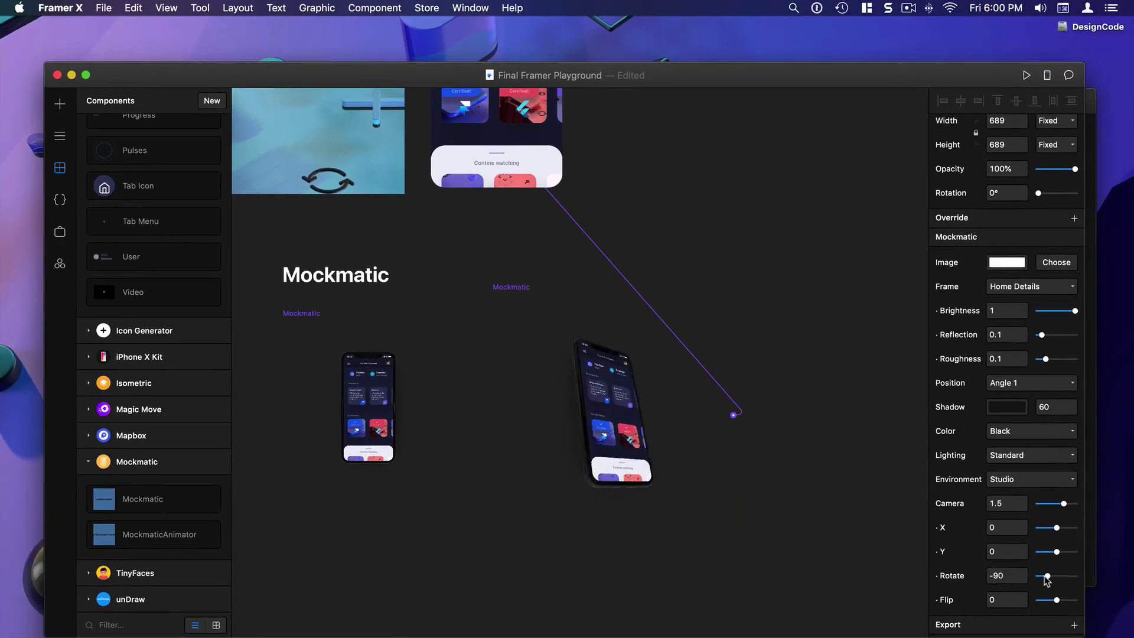
pyautogui.moveTo(1097, 572); pyautogui.dragTo(1062, 600)
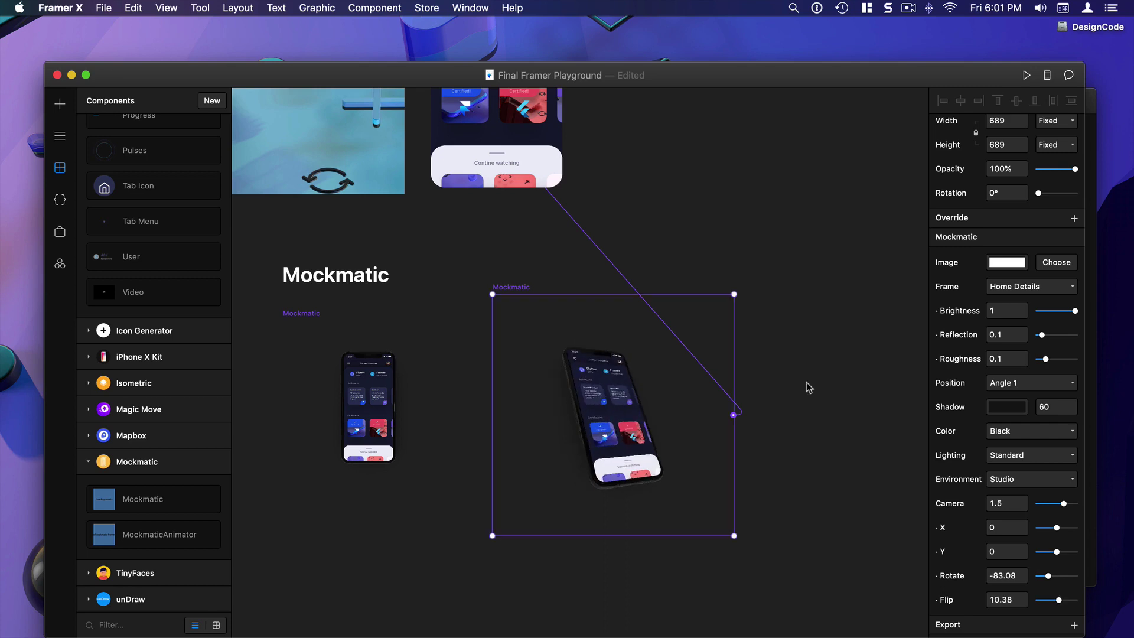
# Step: Duplicate the angled Mockmatic phone mockup
pyautogui.hscroll(5, 808, 387)
pyautogui.scroll(-3, 808, 388)
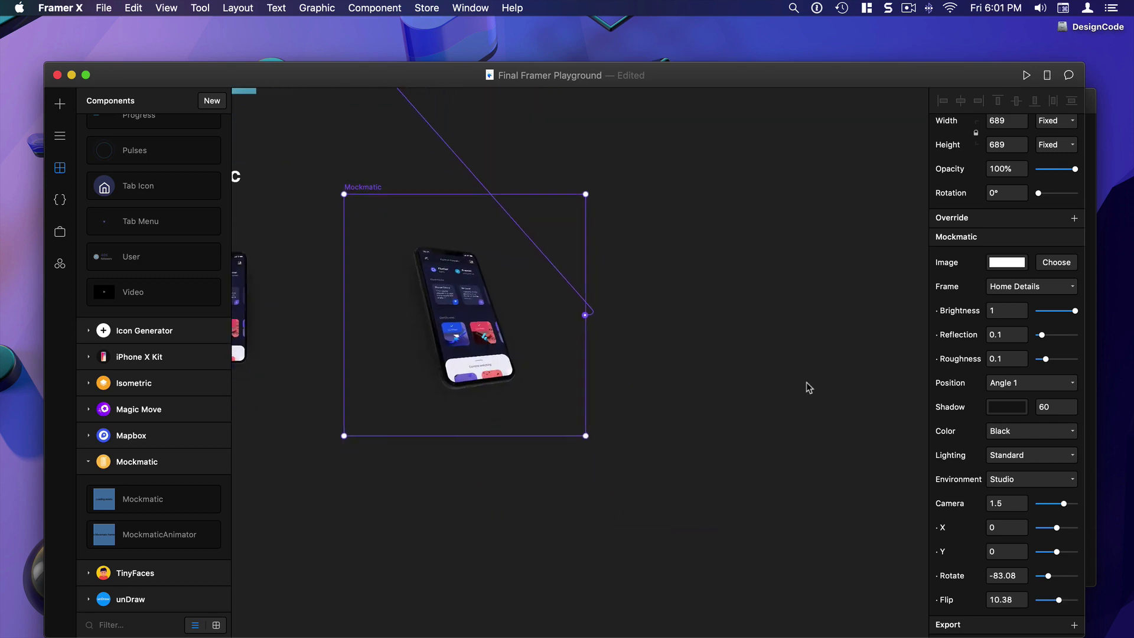
pyautogui.scroll(-2, 827, 385)
pyautogui.hscroll(1, 827, 385)
pyautogui.click(340, 133)
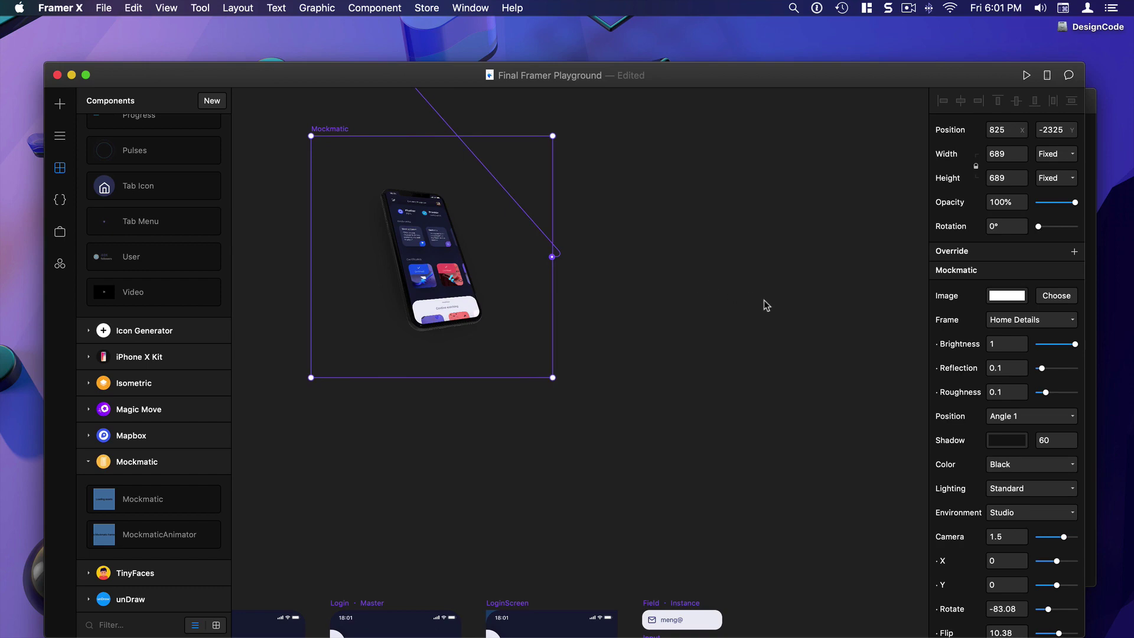
pyautogui.press('super+d')
pyautogui.hscroll(-2, 767, 276)
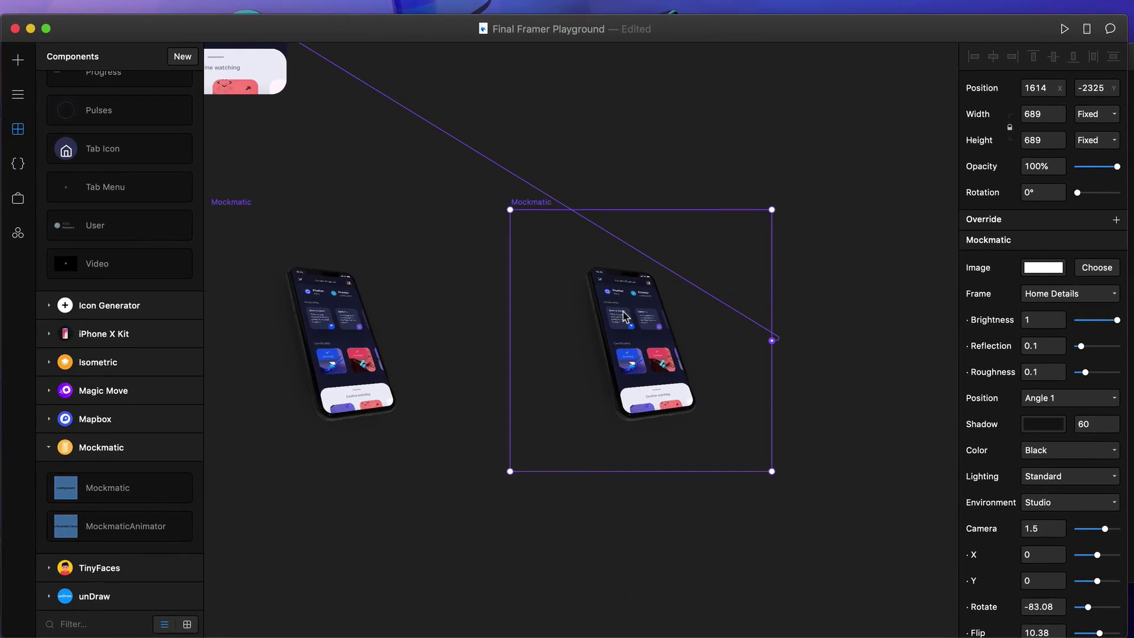
# Step: Pose the duplicated phone mockup with the Angle 2 position, a Camera of about -1.08 and an X of about -0.46
pyautogui.click(1060, 406)
pyautogui.click(1044, 411)
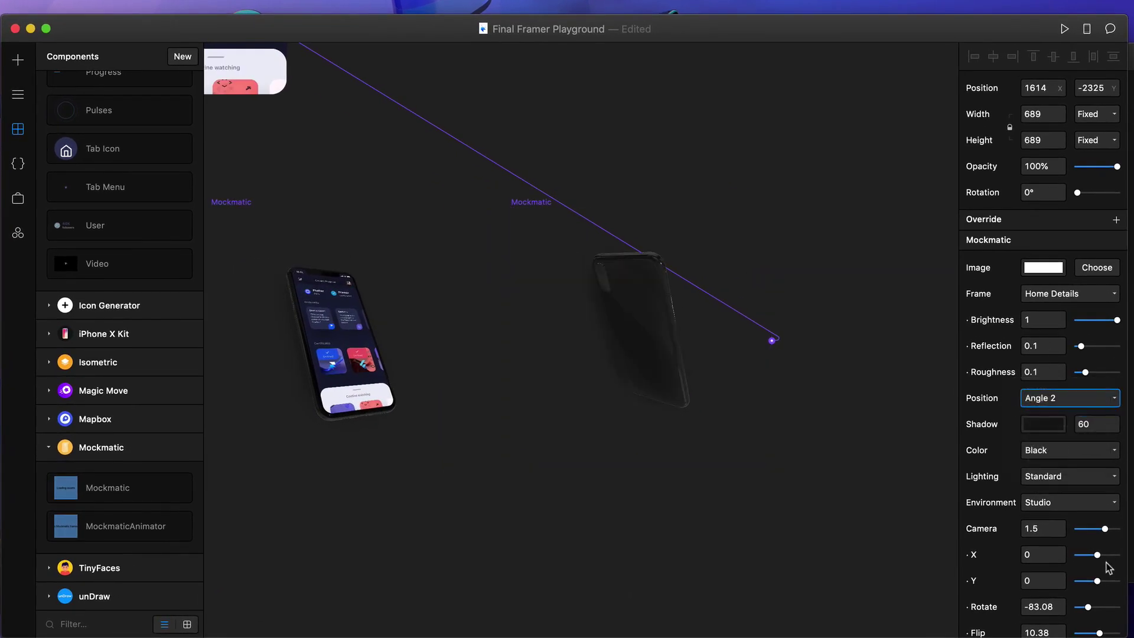
pyautogui.moveTo(1102, 534); pyautogui.dragTo(1094, 556)
# Step: Set the duplicated phone mockup's Lighting to Blue and its Environment to Neon
pyautogui.click(1064, 476)
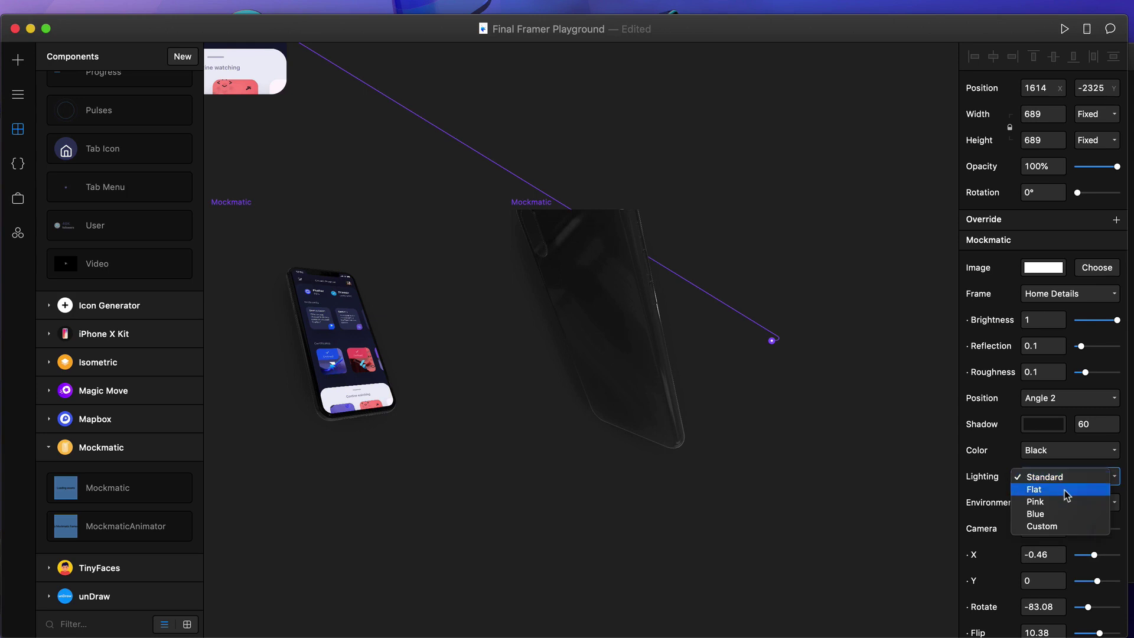
pyautogui.click(1086, 517)
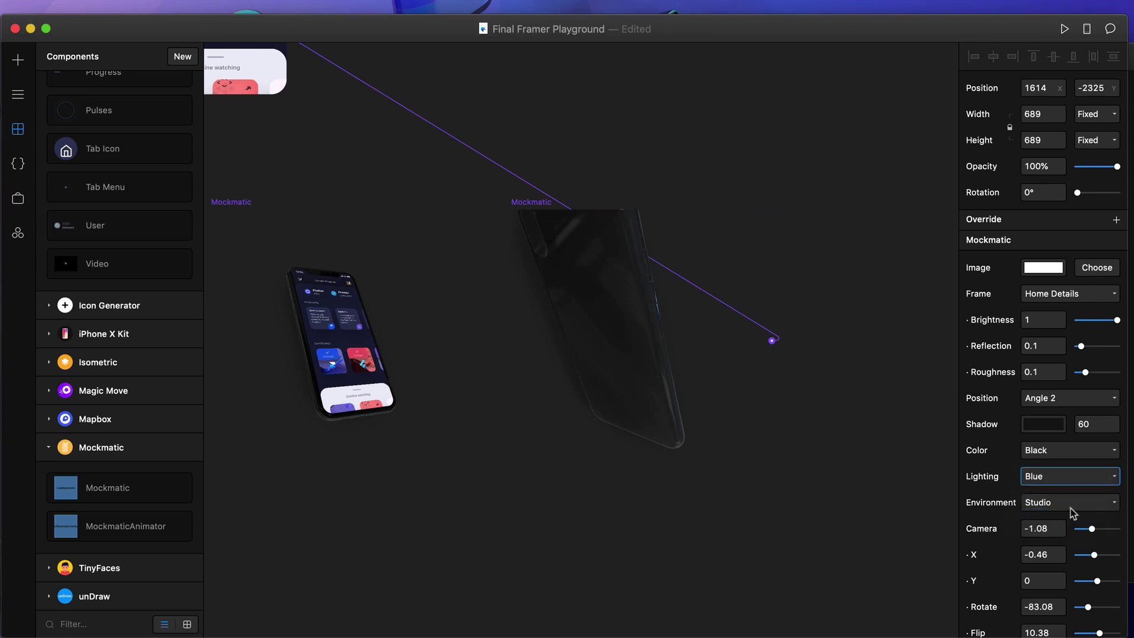
pyautogui.click(1072, 508)
pyautogui.click(1065, 520)
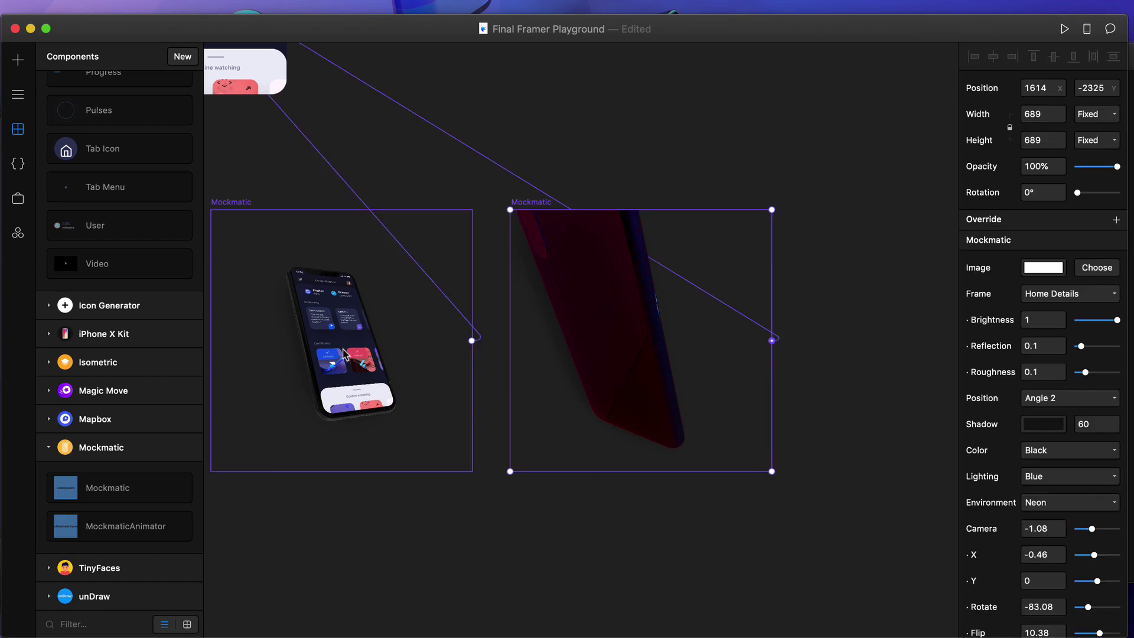
# Step: Add a MockmaticAnimator component below the two phone mockups and enlarge it to 588 × 588
pyautogui.scroll(-3, 352, 355)
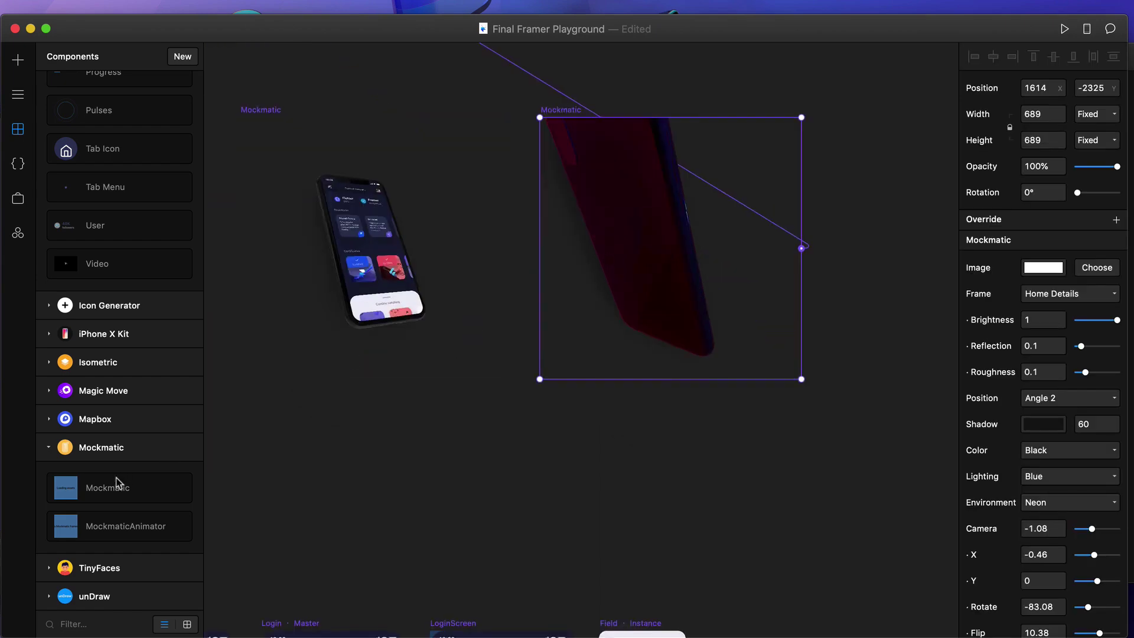
pyautogui.moveTo(102, 531); pyautogui.dragTo(379, 446)
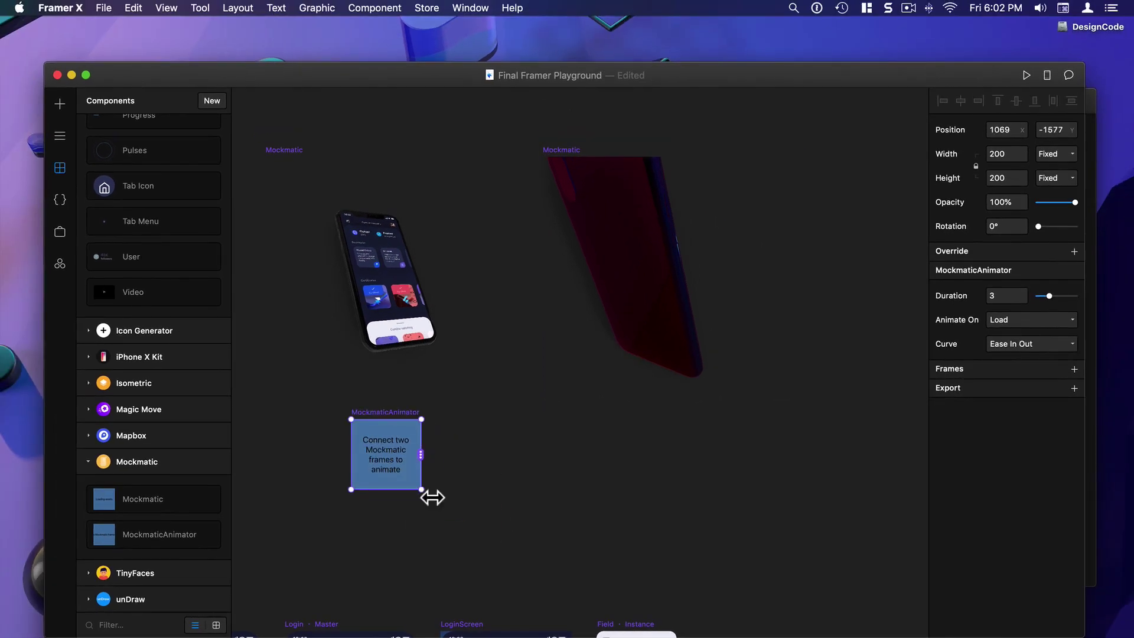
pyautogui.moveTo(436, 500); pyautogui.dragTo(593, 596)
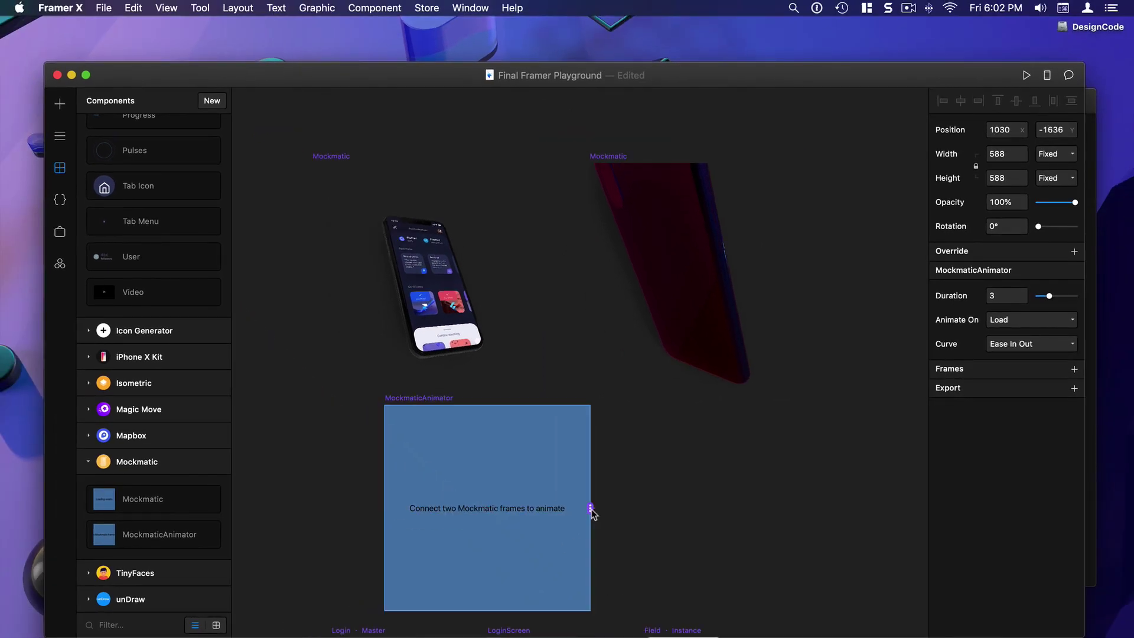
# Step: Connect the MockmaticAnimator to the first and second Mockmatic frames and preview the animation
pyautogui.moveTo(593, 509); pyautogui.dragTo(480, 337)
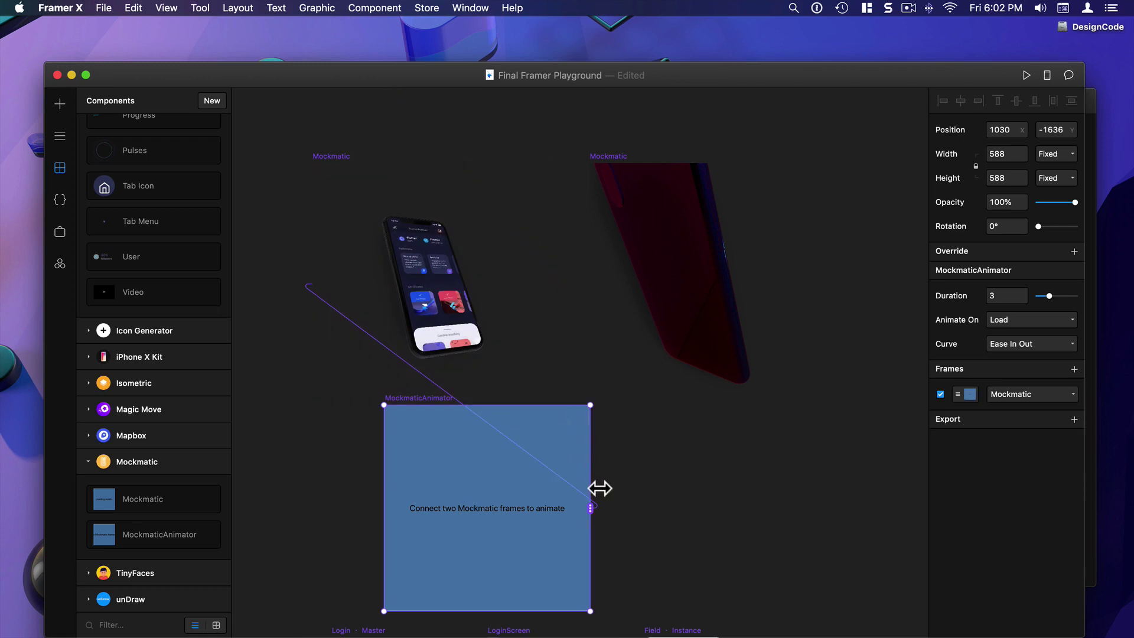
pyautogui.moveTo(590, 508); pyautogui.dragTo(708, 372)
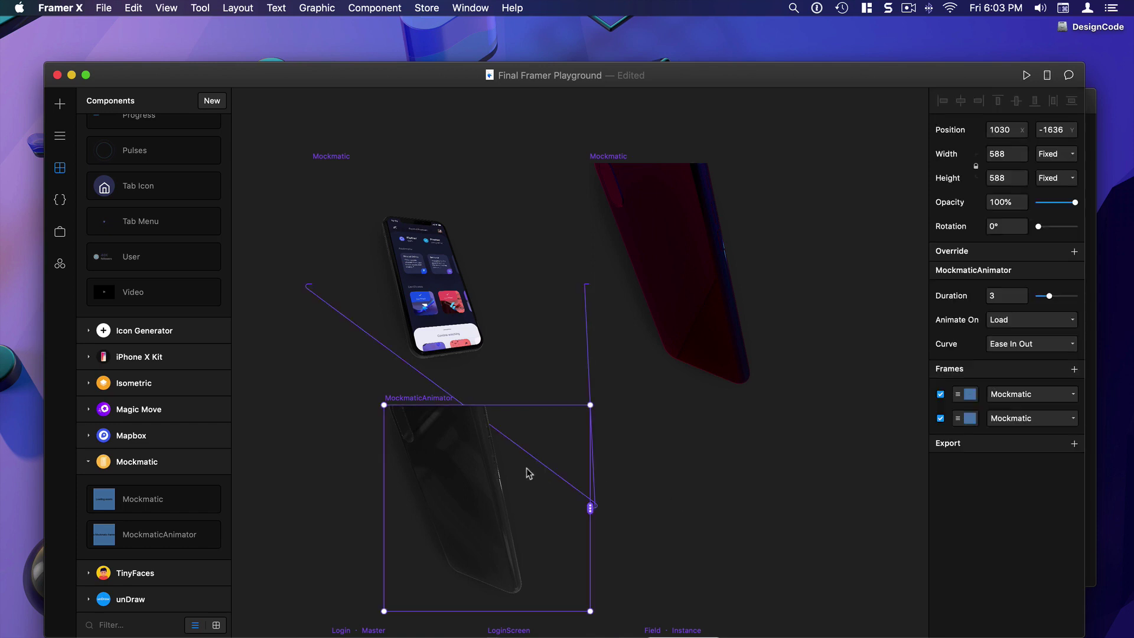
pyautogui.click(1027, 79)
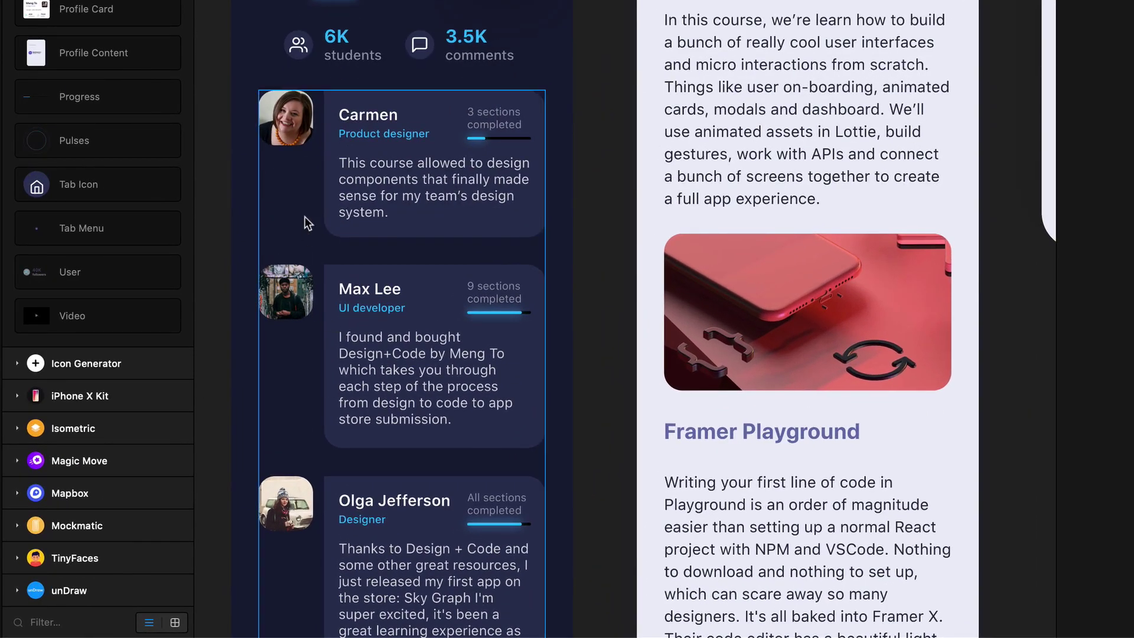
# Step: Regenerate the first reviewer's TinyFaces avatar by switching its Gender, ending on False, and adjust its Corners
pyautogui.click(296, 121)
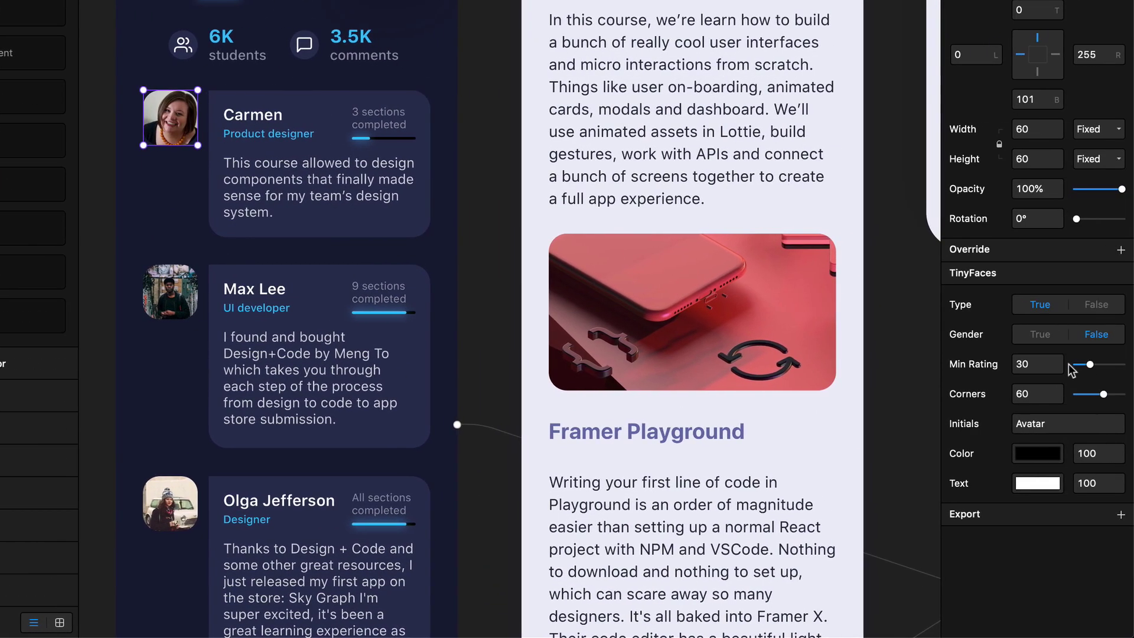
pyautogui.click(1043, 335)
pyautogui.click(1041, 334)
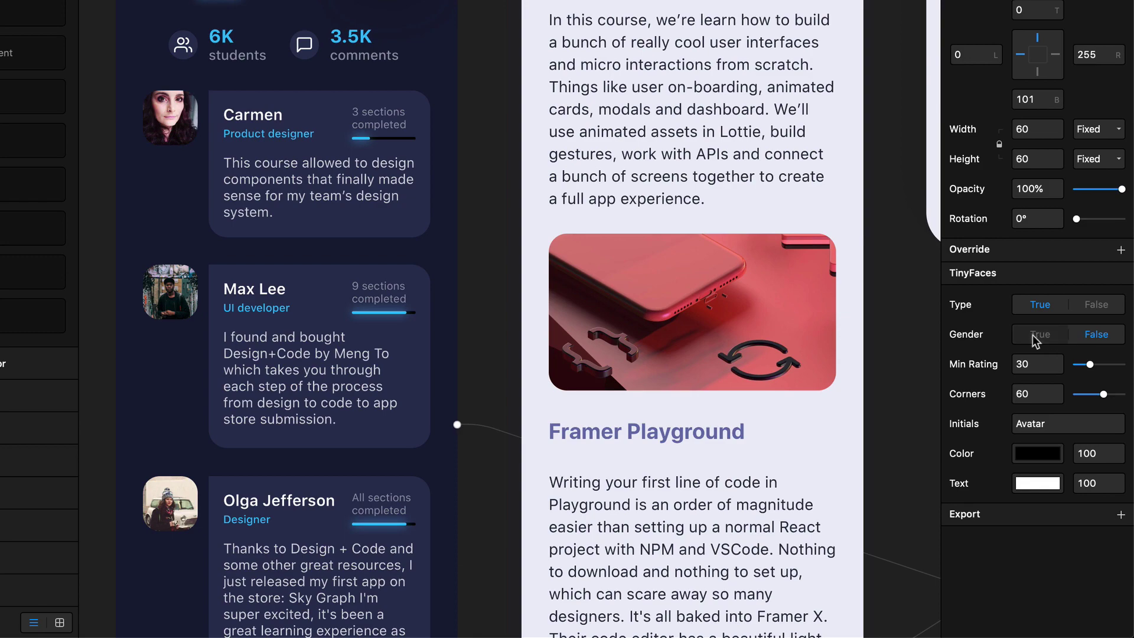
pyautogui.click(1094, 335)
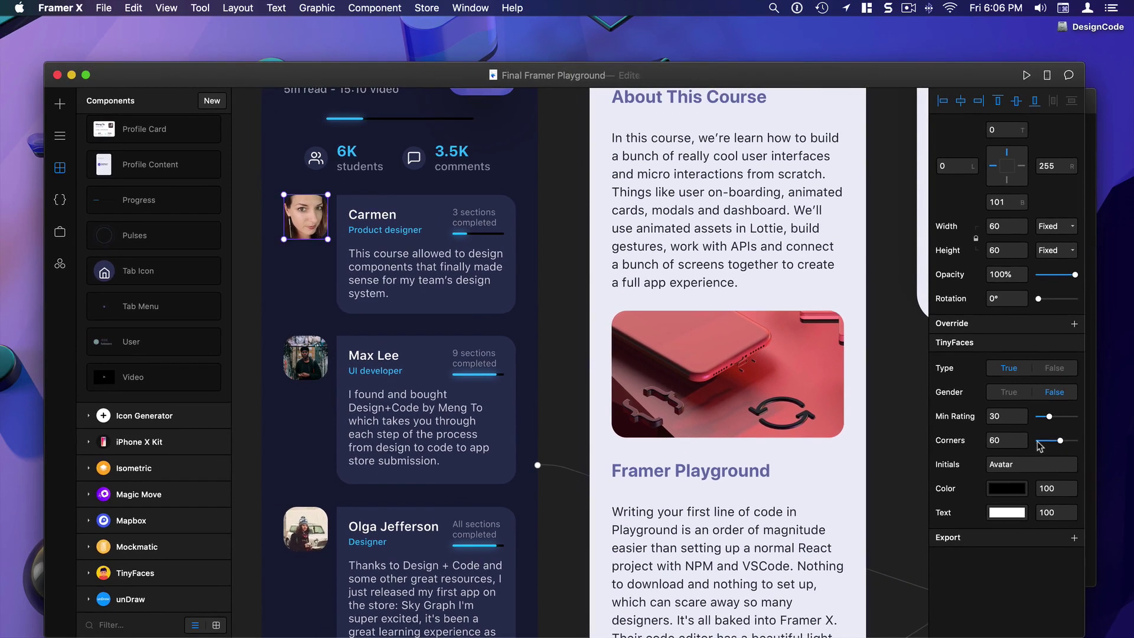
pyautogui.moveTo(1038, 442); pyautogui.dragTo(1063, 442)
pyautogui.moveTo(1063, 442); pyautogui.dragTo(1057, 442)
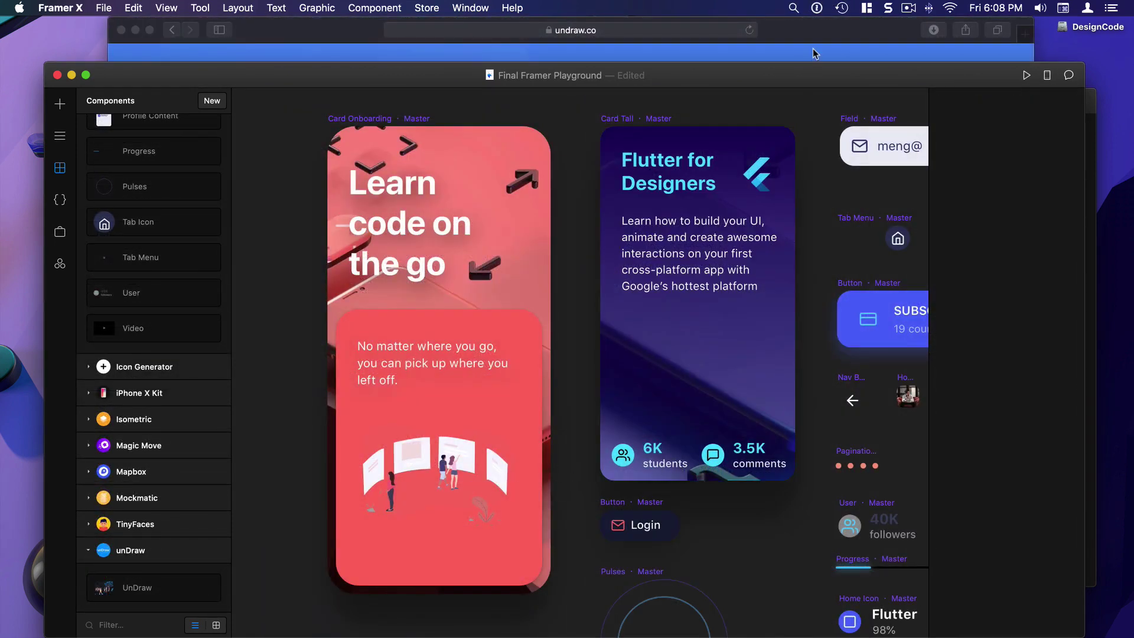
# Step: Switch to Safari, browse the illustrations on undraw.co, and return to the Framer X project
pyautogui.click(567, 52)
pyautogui.click(586, 226)
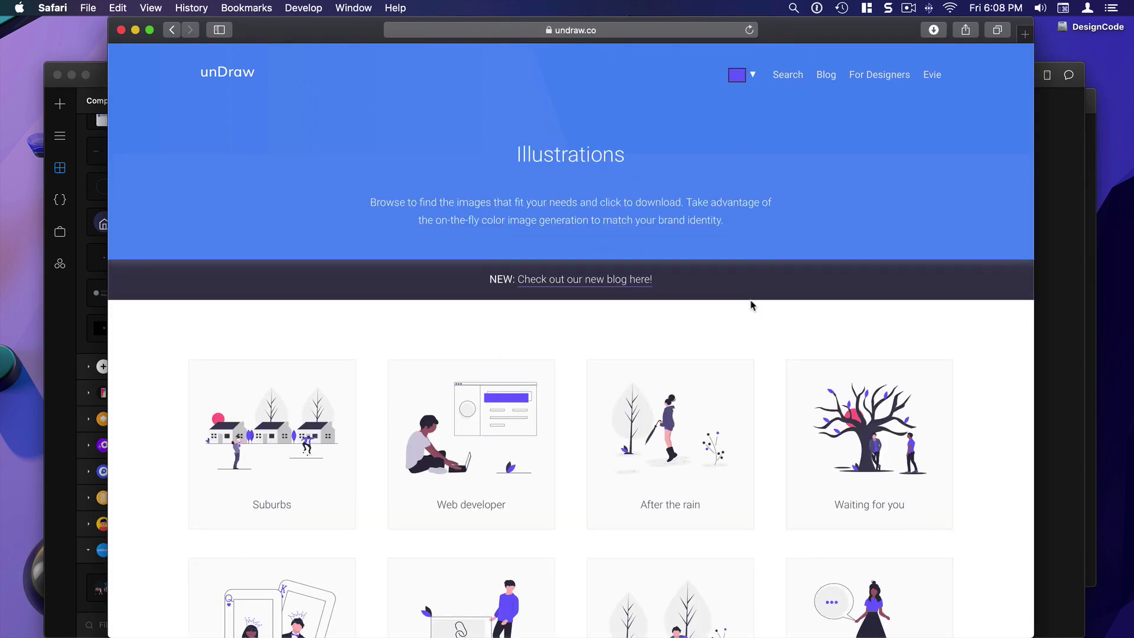
pyautogui.scroll(-10, 751, 306)
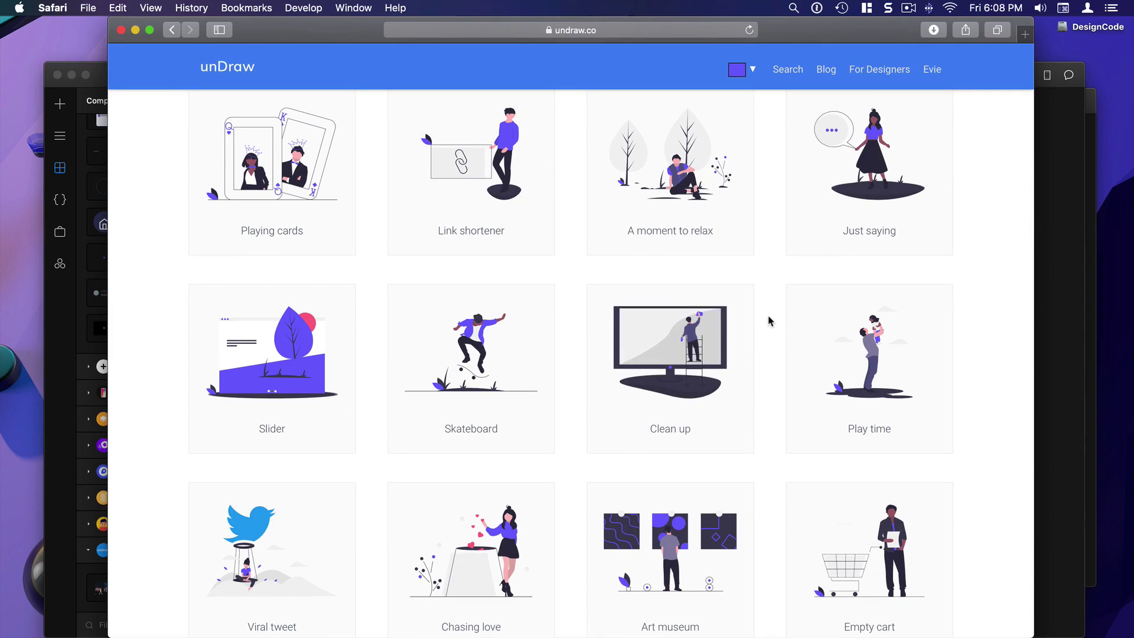
pyautogui.click(1065, 411)
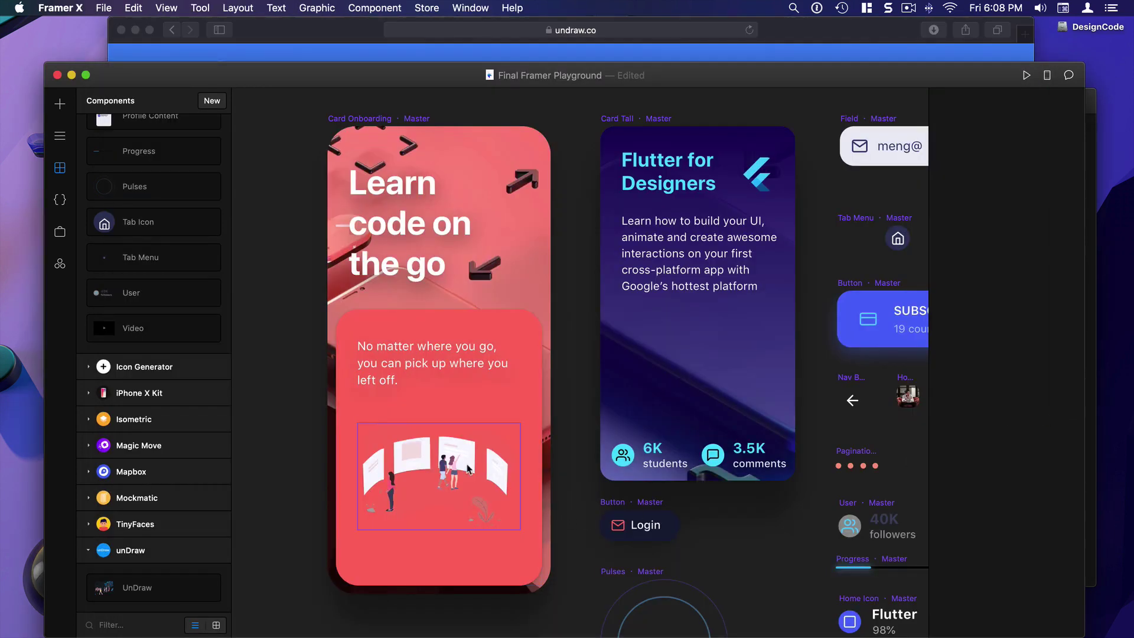
# Step: Change the Card Onboarding's UnDraw illustration to Qa Engineers, Recording and finally Resume Folder
pyautogui.click(428, 469)
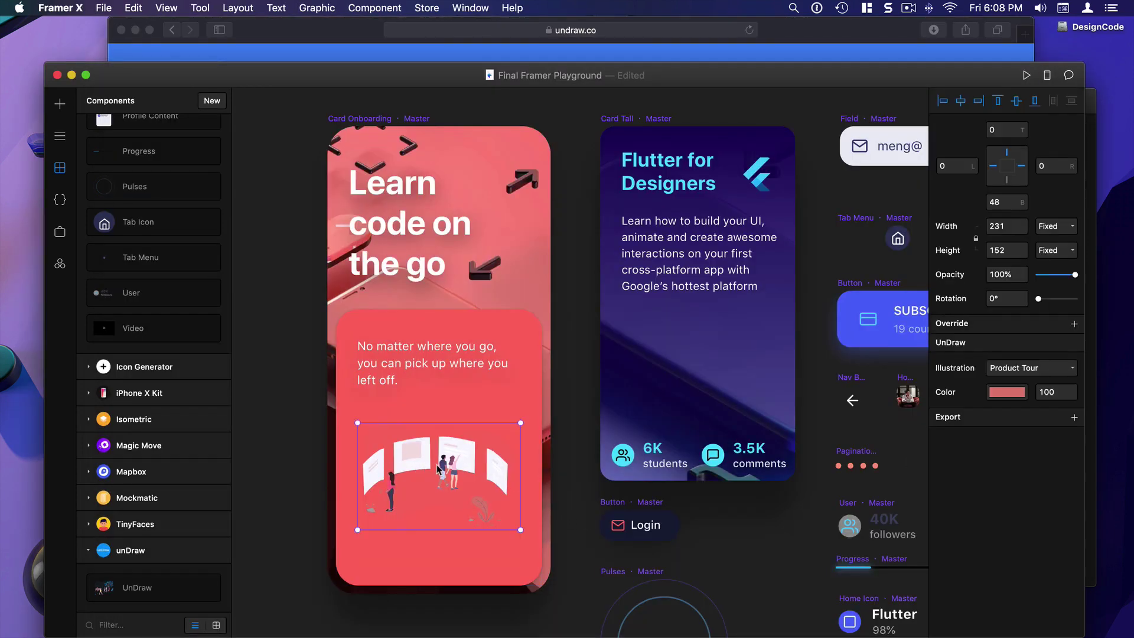
pyautogui.click(1038, 368)
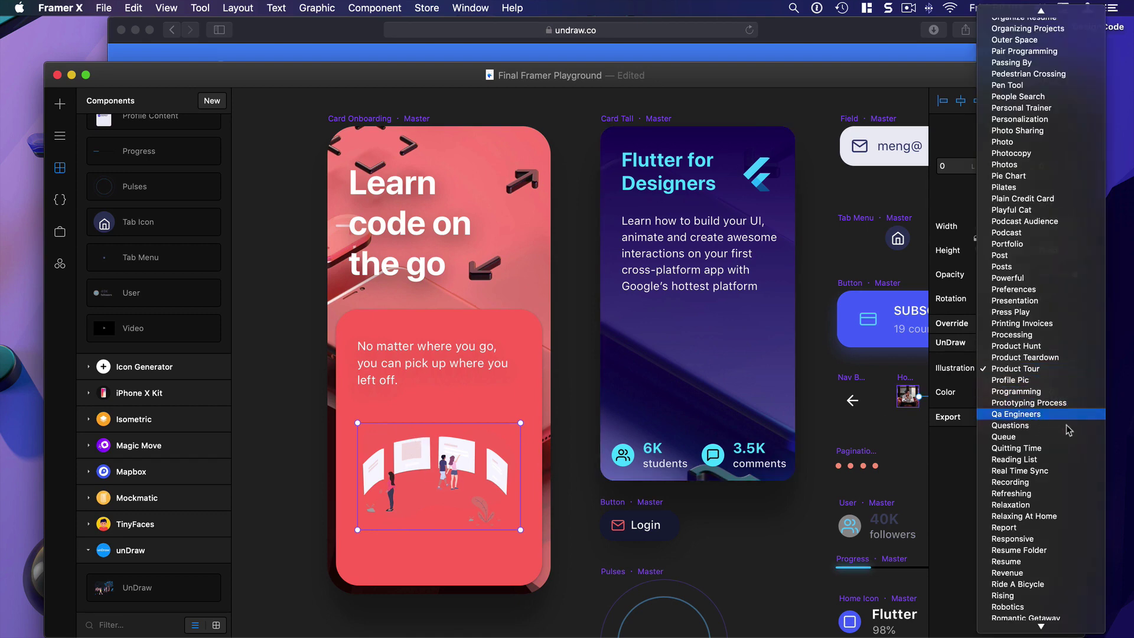
pyautogui.click(1029, 414)
pyautogui.click(1031, 368)
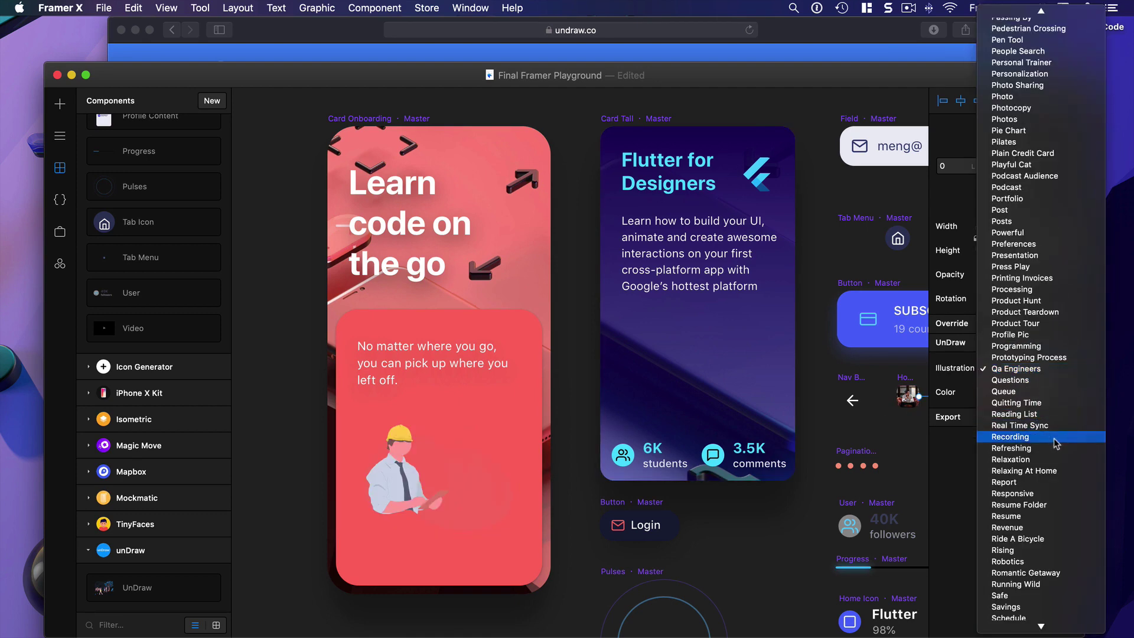
pyautogui.click(1033, 436)
pyautogui.click(1027, 369)
pyautogui.click(1033, 437)
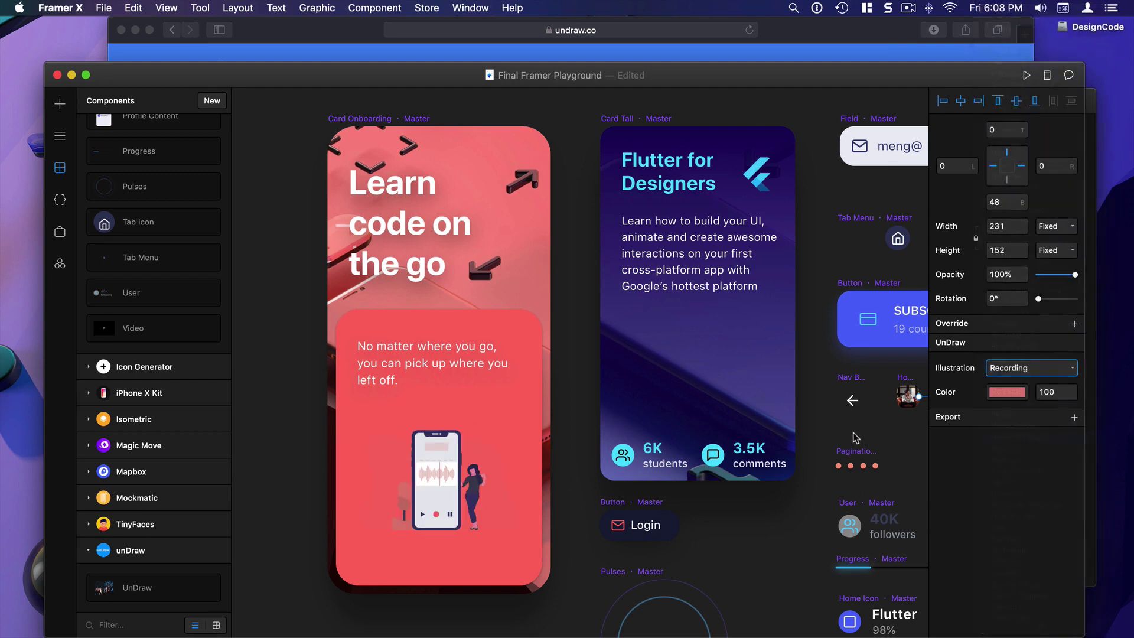
# Step: Recolour the Card Onboarding illustration from the purple-blue range, trying #897AE1 first
pyautogui.click(1002, 398)
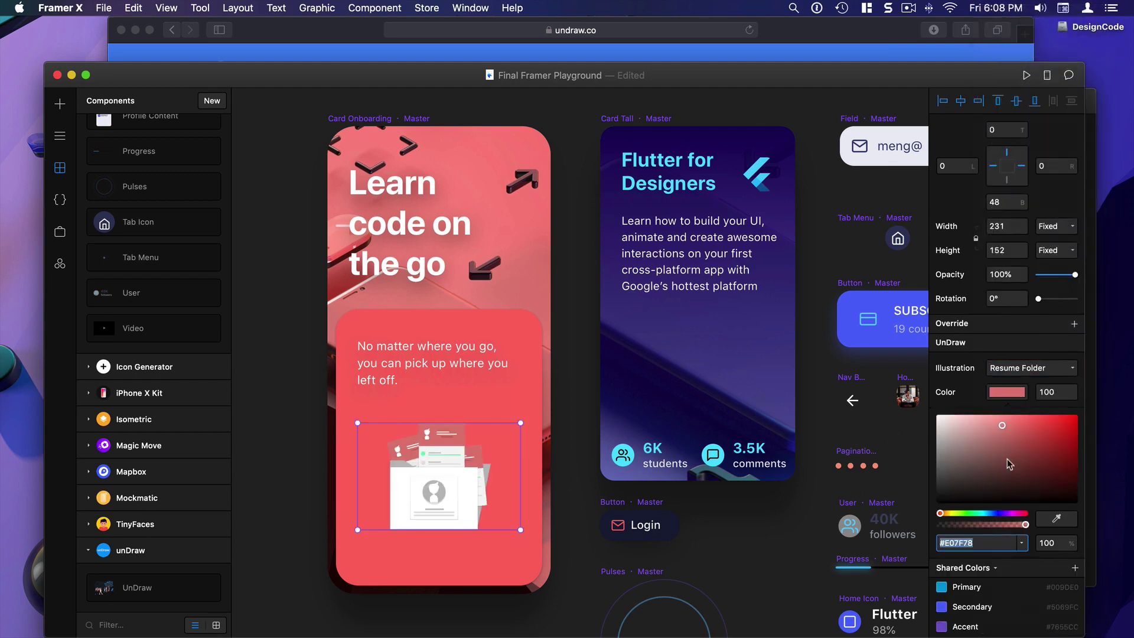
pyautogui.click(1004, 514)
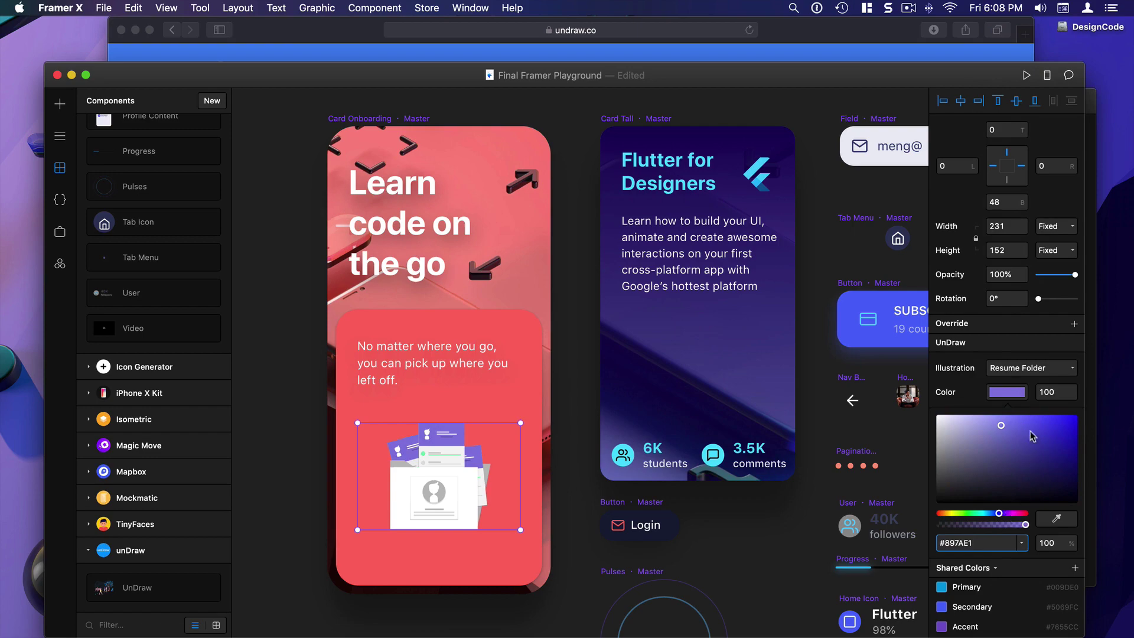
pyautogui.click(1017, 415)
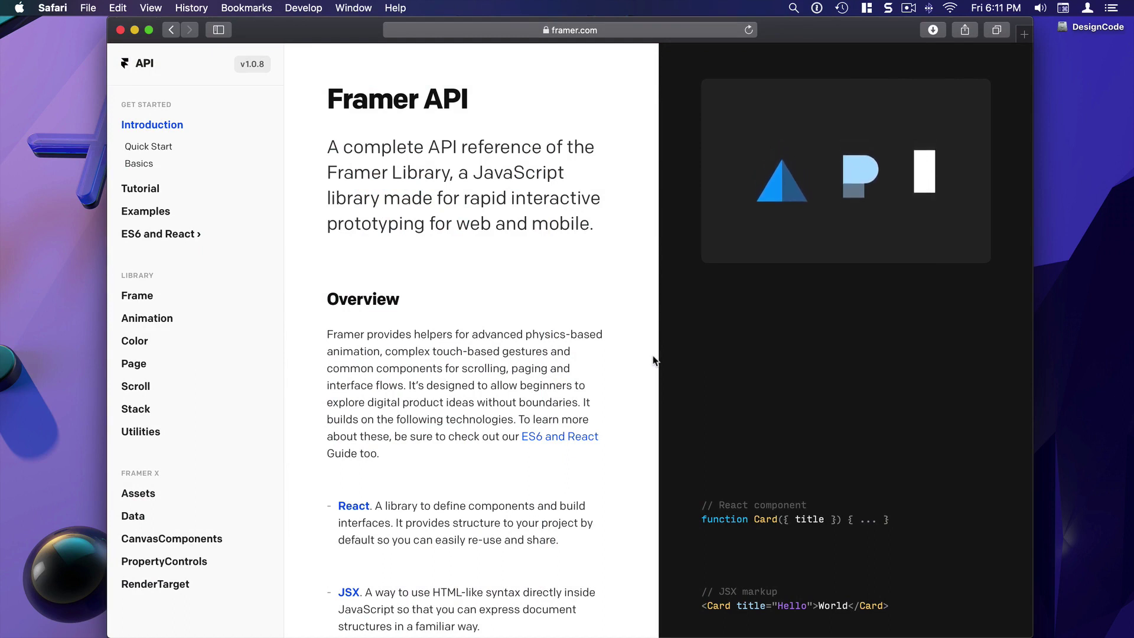
# Step: Open the Tutorial and Examples pages of the Framer API reference in Safari
pyautogui.click(142, 187)
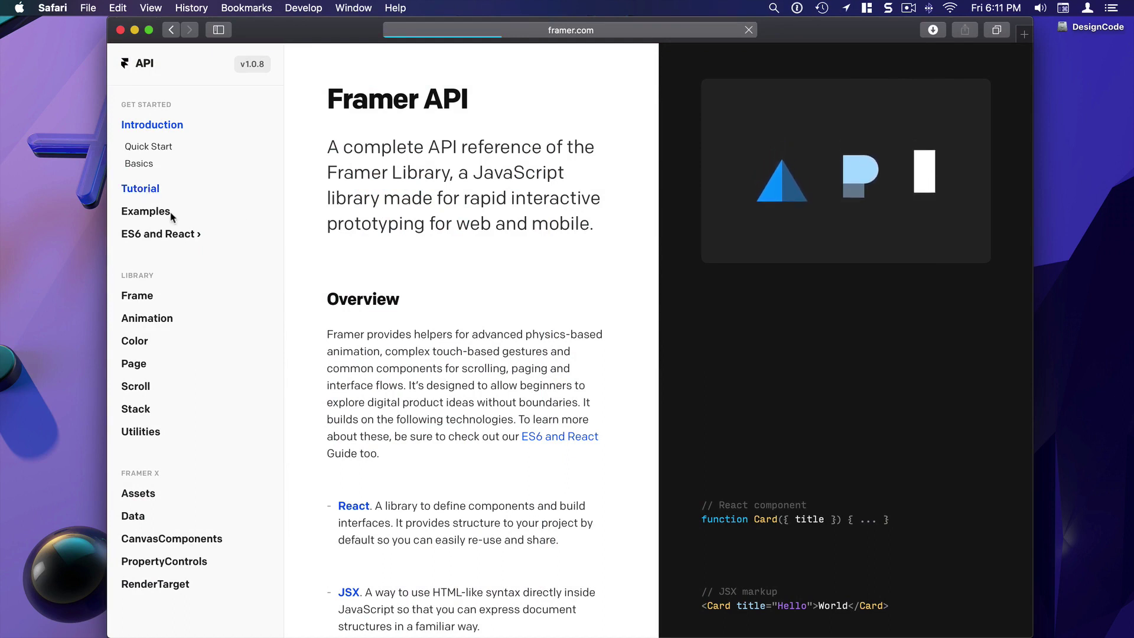
pyautogui.click(151, 299)
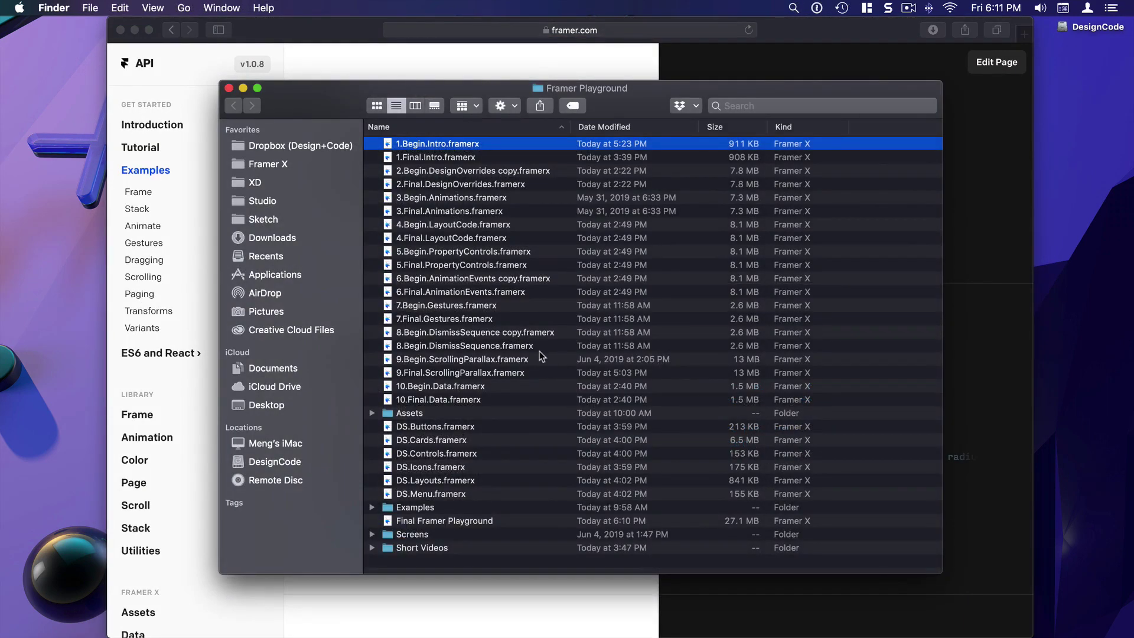
# Step: Open Examples.framerx from the Examples folder inside Framer Playground in Finder
pyautogui.click(442, 511)
pyautogui.doubleClick(452, 509)
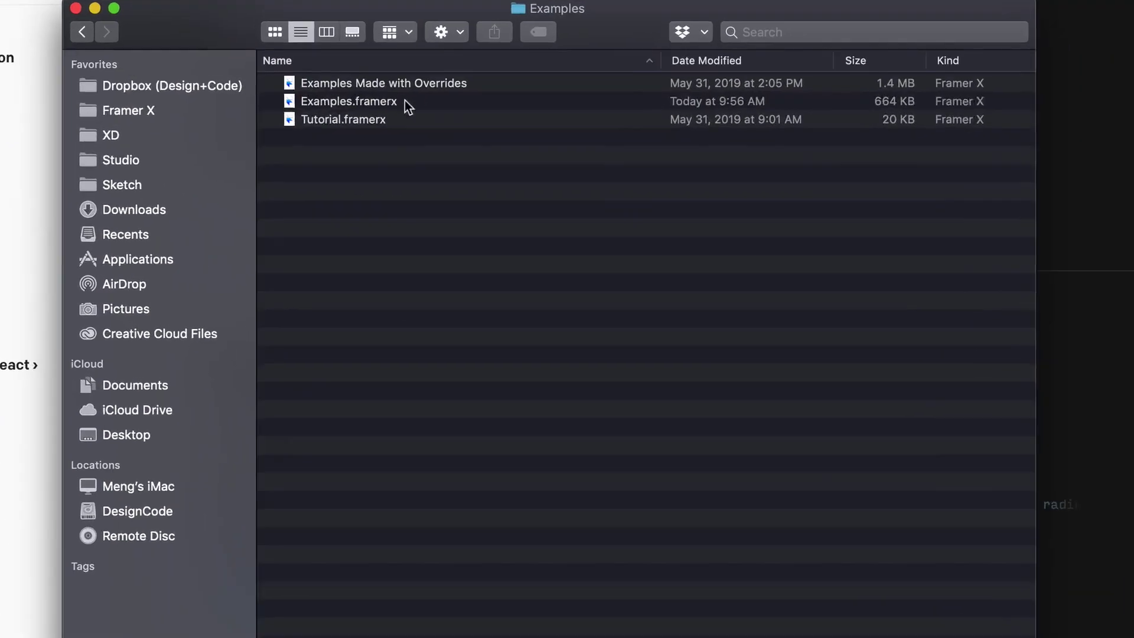
pyautogui.click(448, 158)
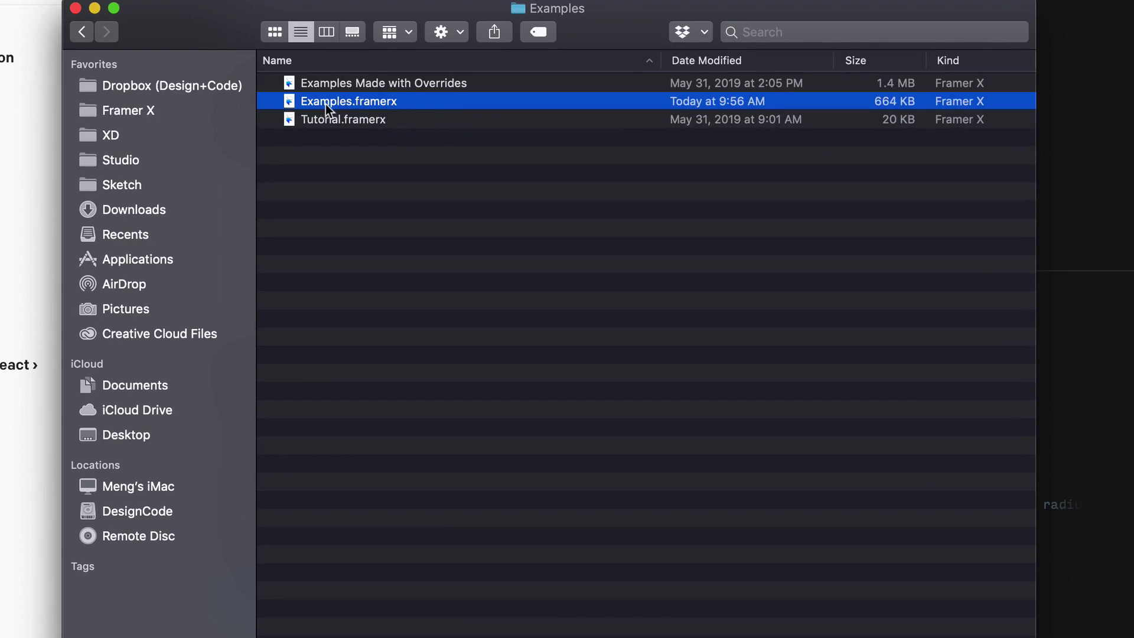
pyautogui.doubleClick(360, 104)
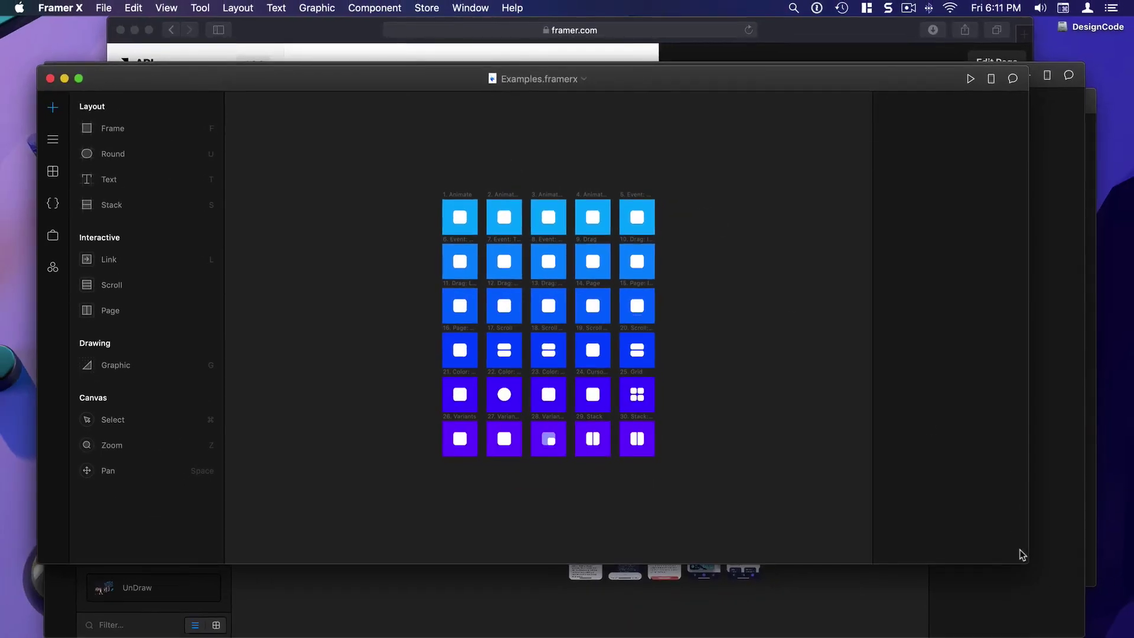
# Step: Enlarge the Examples.framerx window and preview the first two Animate examples
pyautogui.moveTo(1040, 583); pyautogui.dragTo(1059, 612)
pyautogui.click(470, 208)
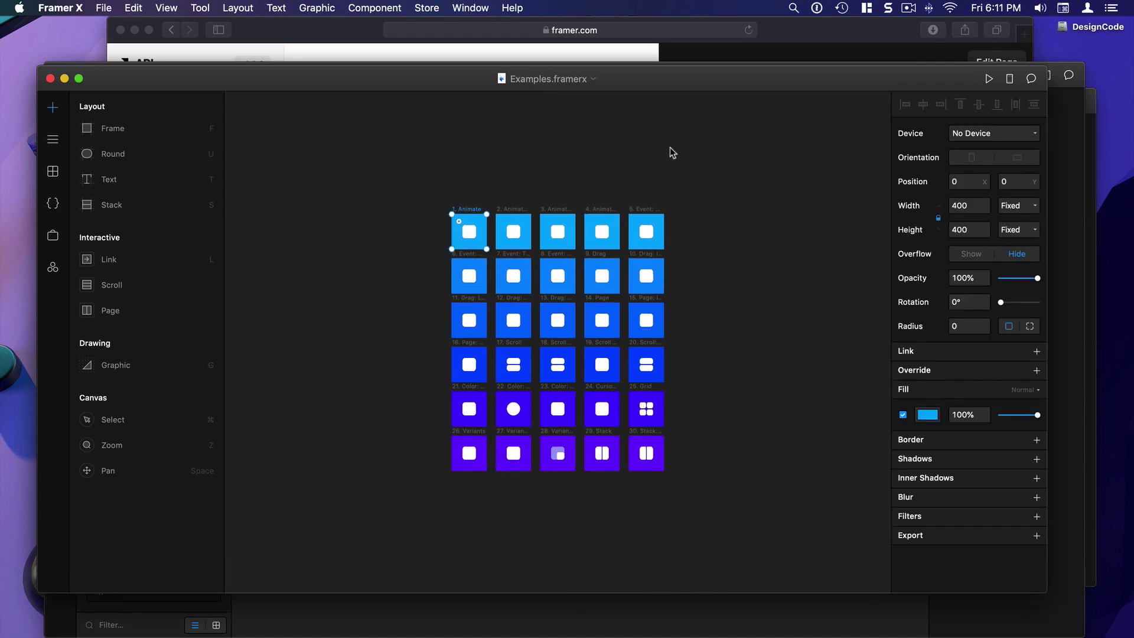
pyautogui.click(993, 75)
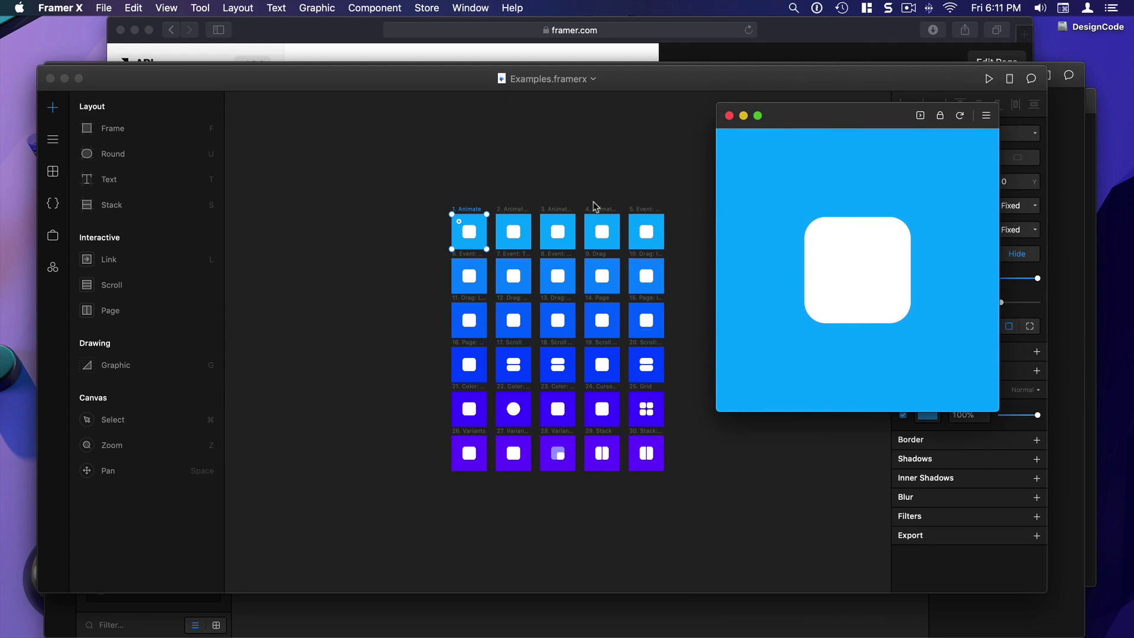
pyautogui.click(512, 215)
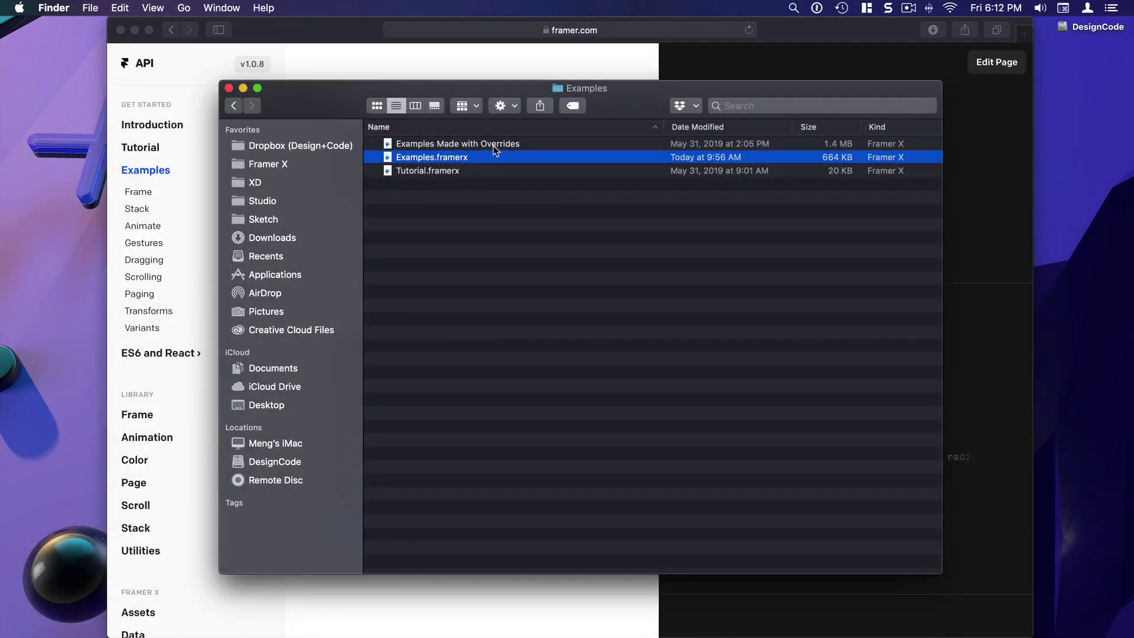
# Step: Open Examples Made with Overrides from the Examples folder and select the first Animate frame under Design Components and under Code Components
pyautogui.click(514, 144)
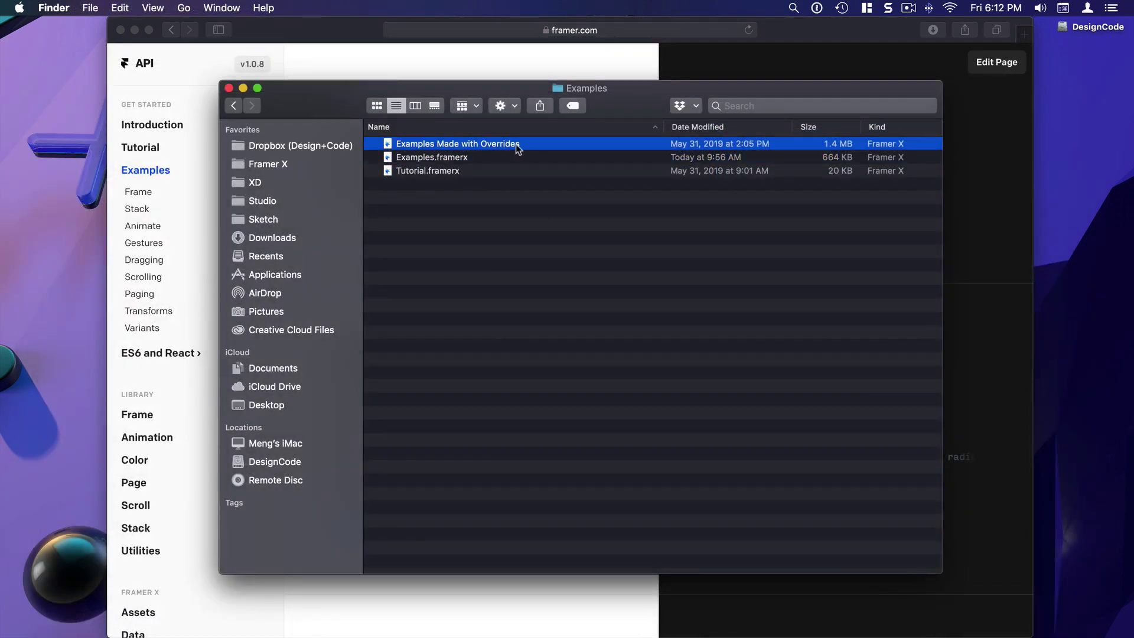
pyautogui.doubleClick(530, 144)
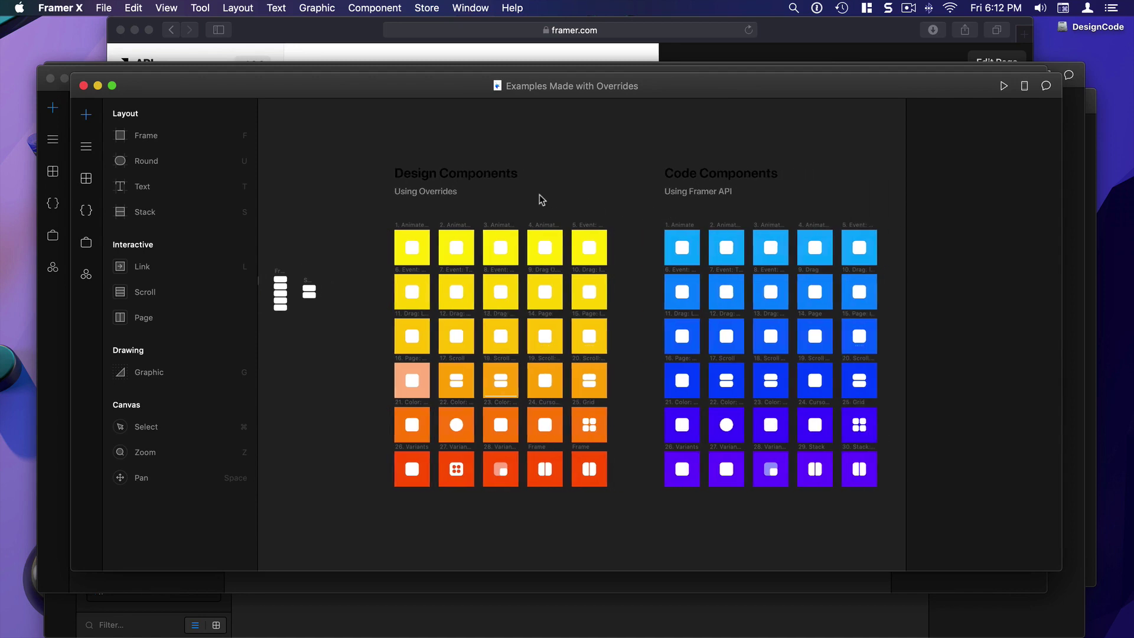
pyautogui.click(499, 240)
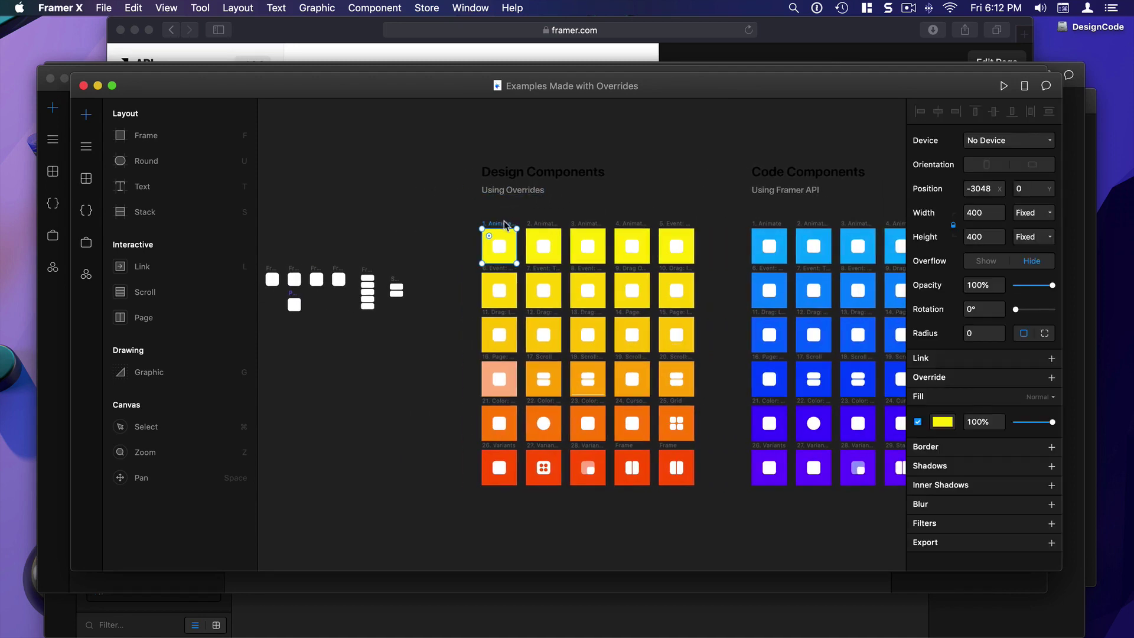
pyautogui.click(719, 225)
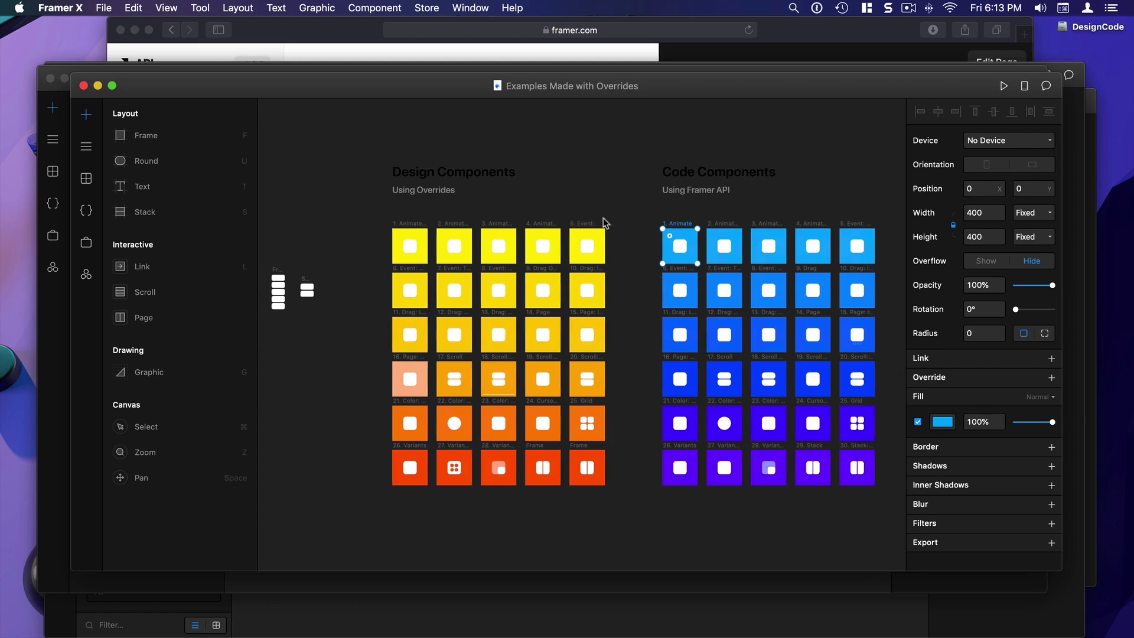
# Step: Examine the code of 01. Animate Override.tsx and 01. Animate.tsx, highlighting the override function and the returned Frame element
pyautogui.click(85, 211)
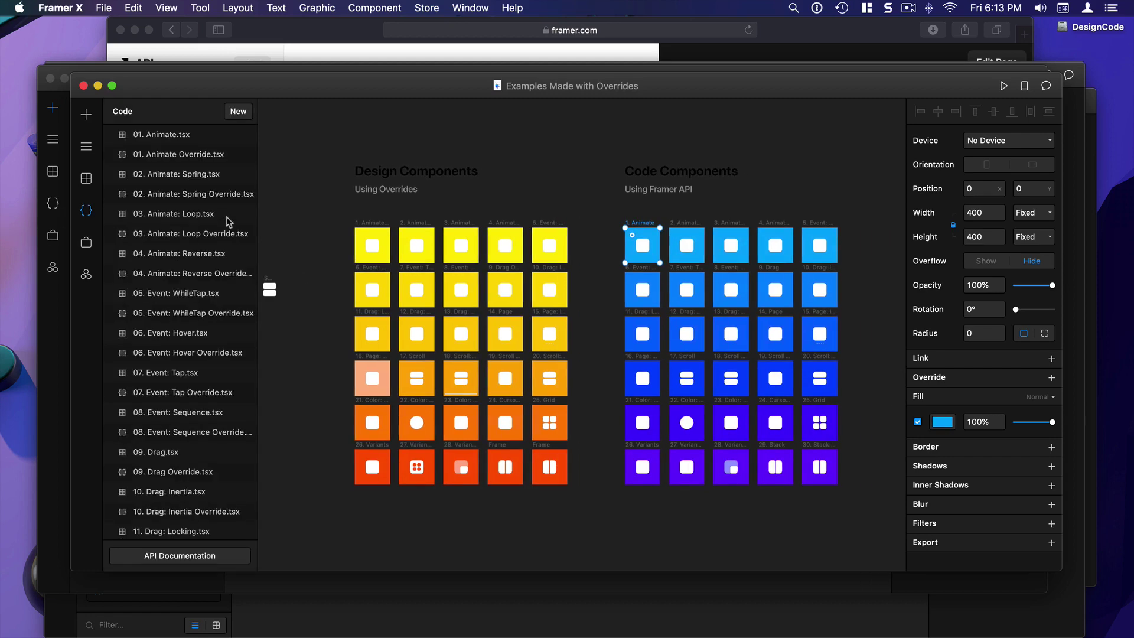
pyautogui.click(191, 157)
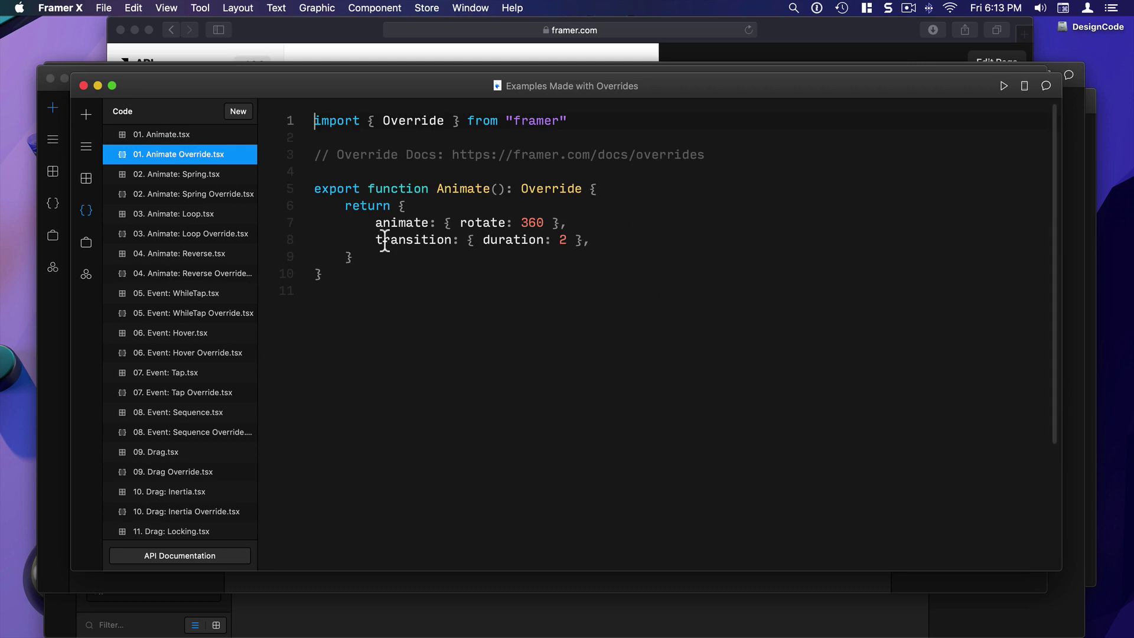
pyautogui.moveTo(491, 295); pyautogui.dragTo(307, 188)
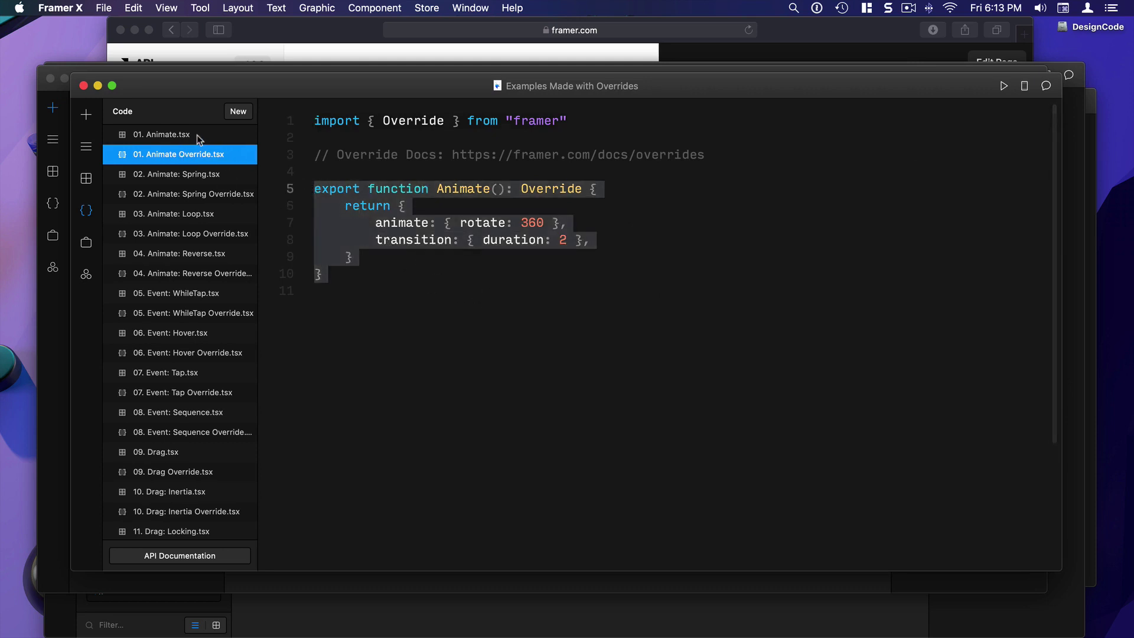
pyautogui.click(234, 140)
pyautogui.moveTo(397, 346); pyautogui.dragTo(316, 210)
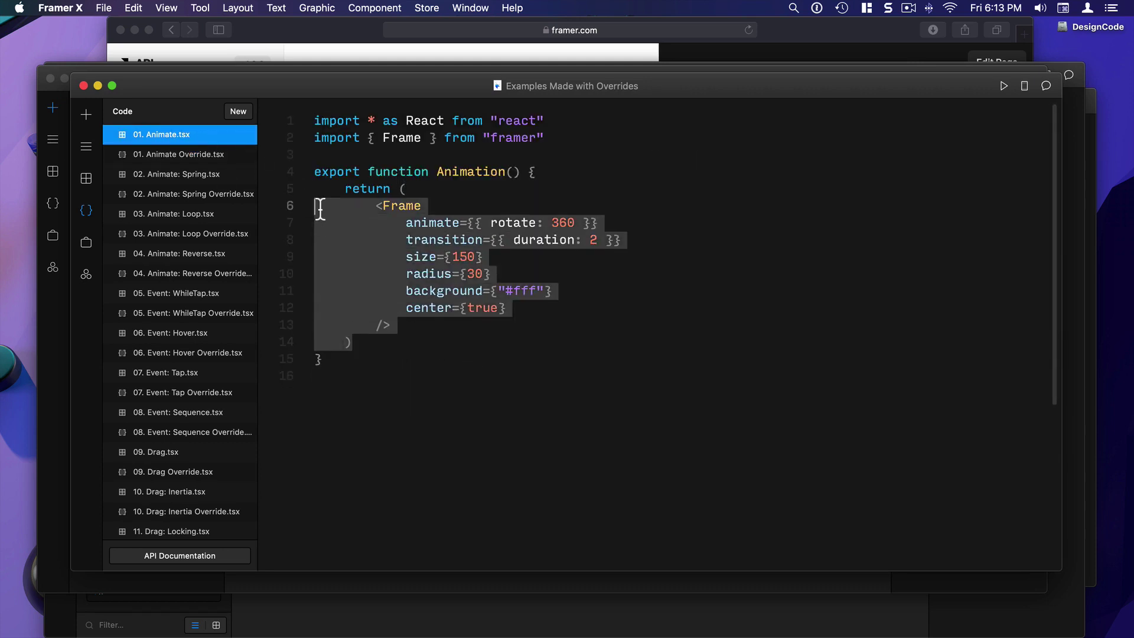
pyautogui.click(400, 362)
# Step: Return to the canvas with the layer list and select the component inside the first Animate frame under Code Components
pyautogui.click(85, 146)
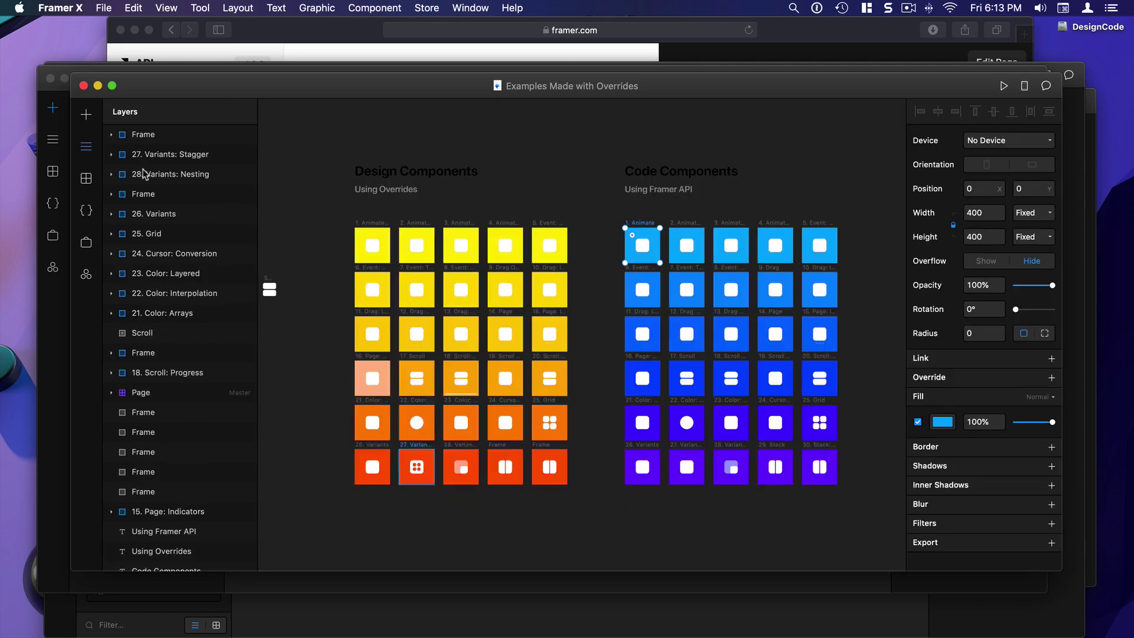
pyautogui.click(322, 186)
pyautogui.click(652, 247)
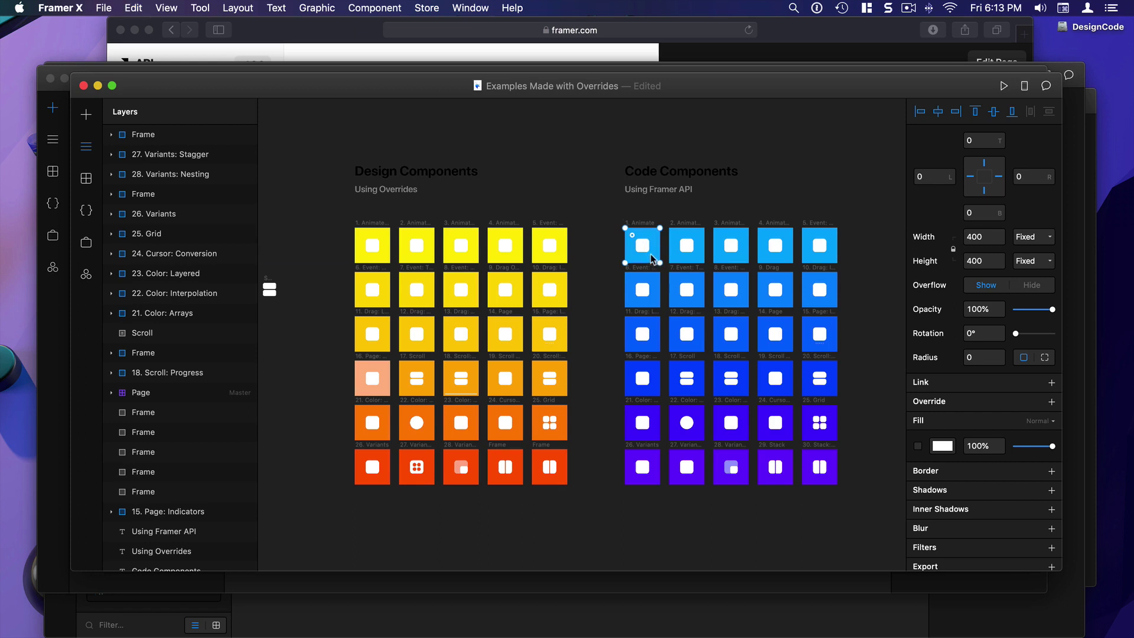
# Step: Inspect the override file and function choices for the white square in the first Design Components frame, keeping 01. Animate Override and Animate
pyautogui.click(372, 251)
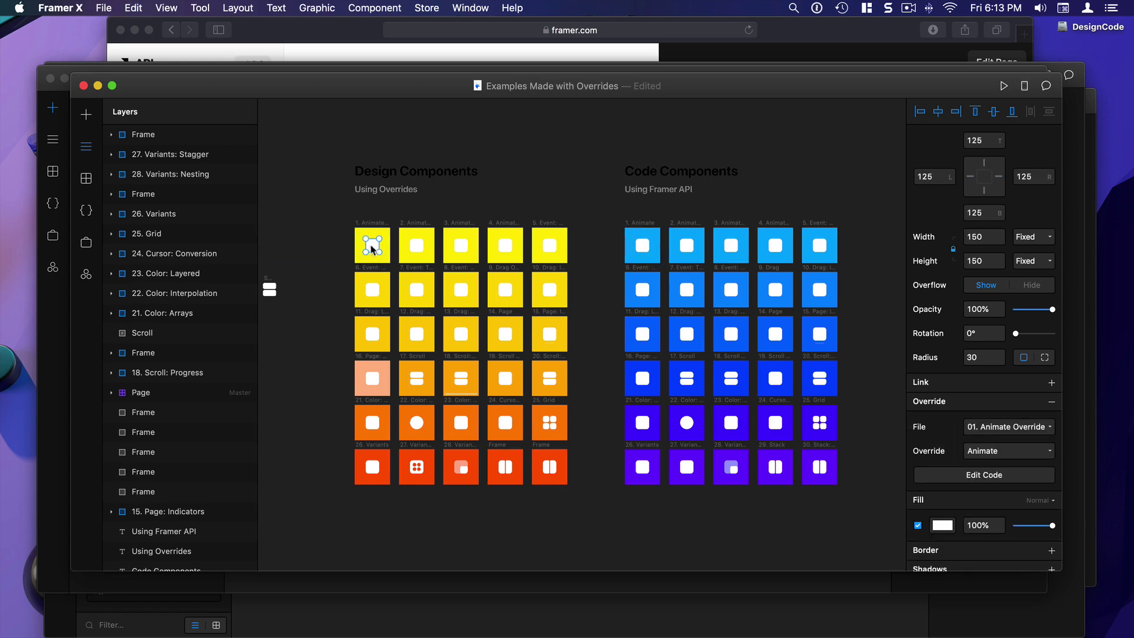
pyautogui.click(997, 433)
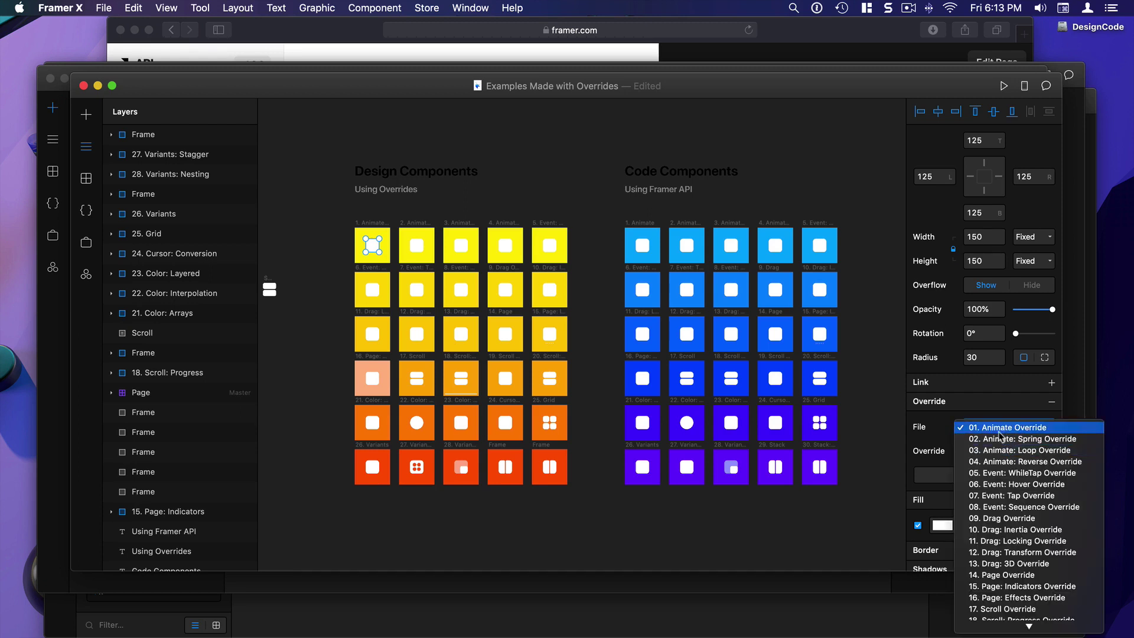
pyautogui.click(931, 445)
pyautogui.click(990, 453)
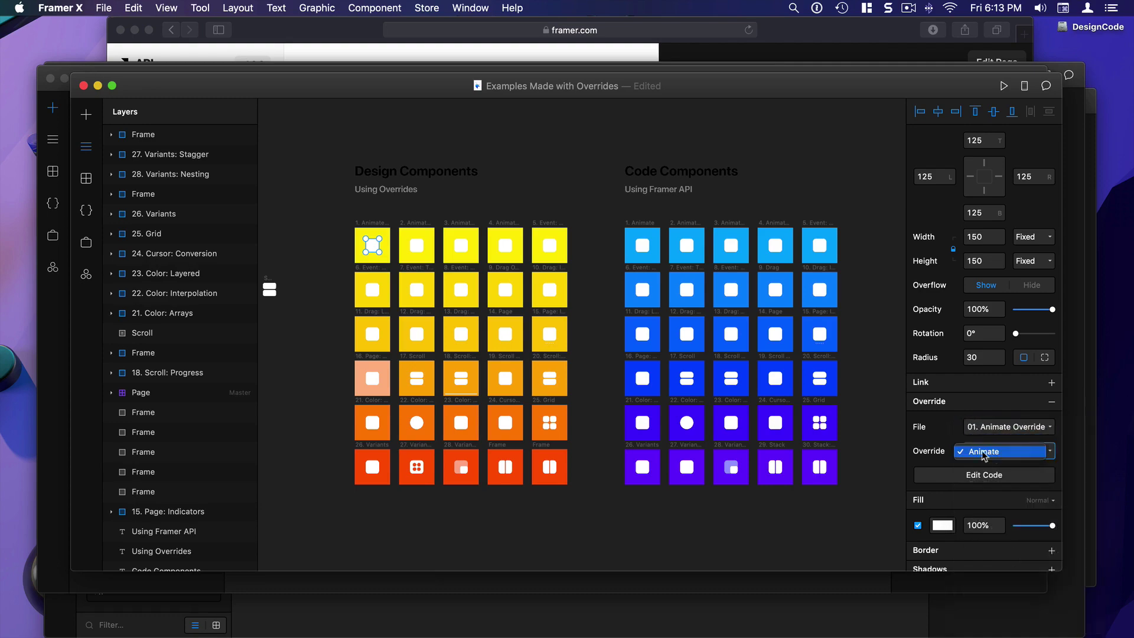
pyautogui.click(984, 453)
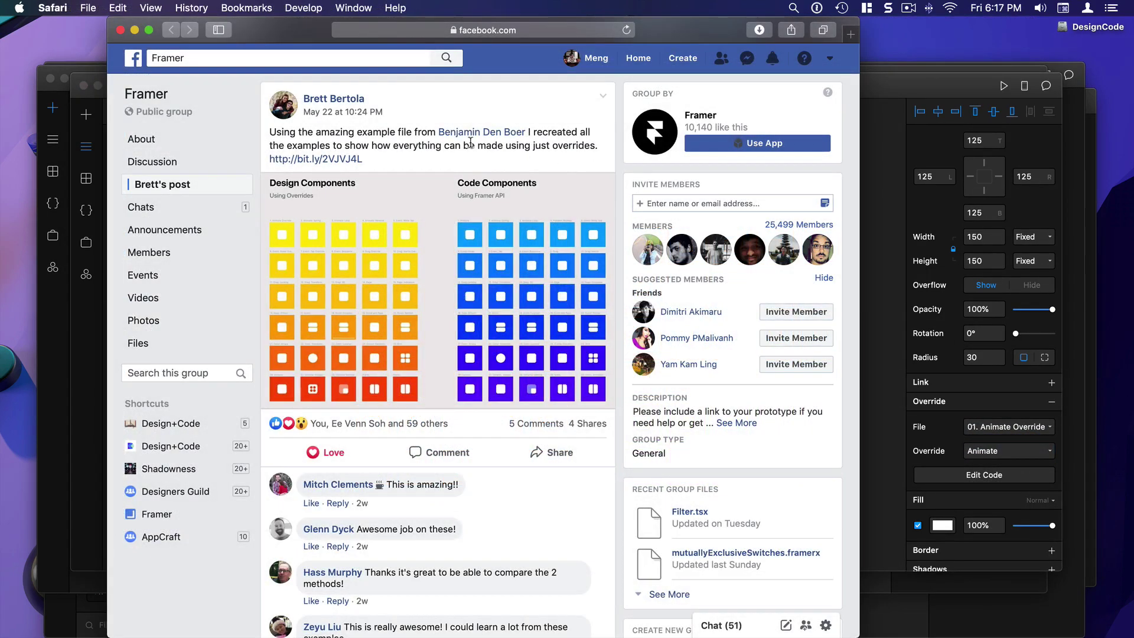